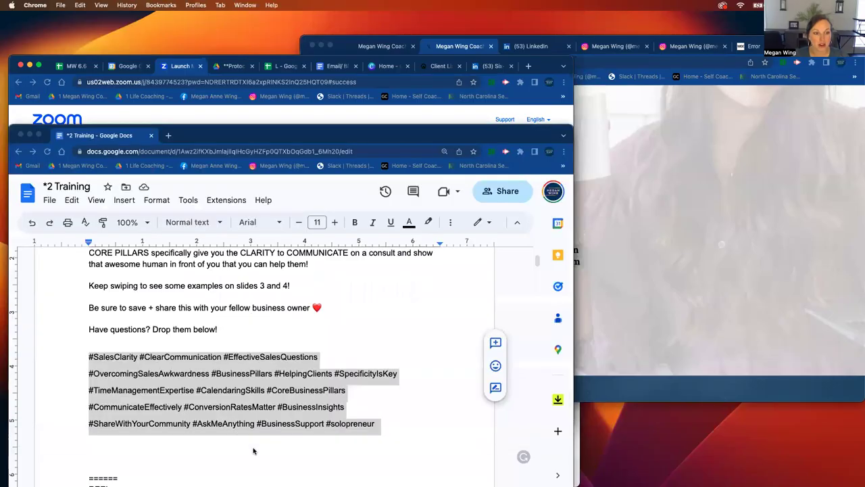
- Bring up the Email/ Blog/ Linkedin Protocol document, return to the Training document and highlight its 7/13 EMAIL/ LINKEDIN/BLOG/CANVA heading
click(321, 67)
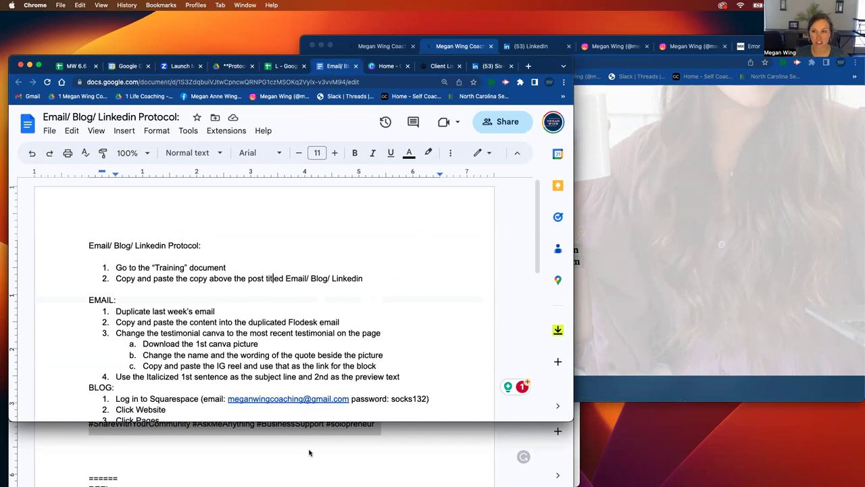
click(303, 453)
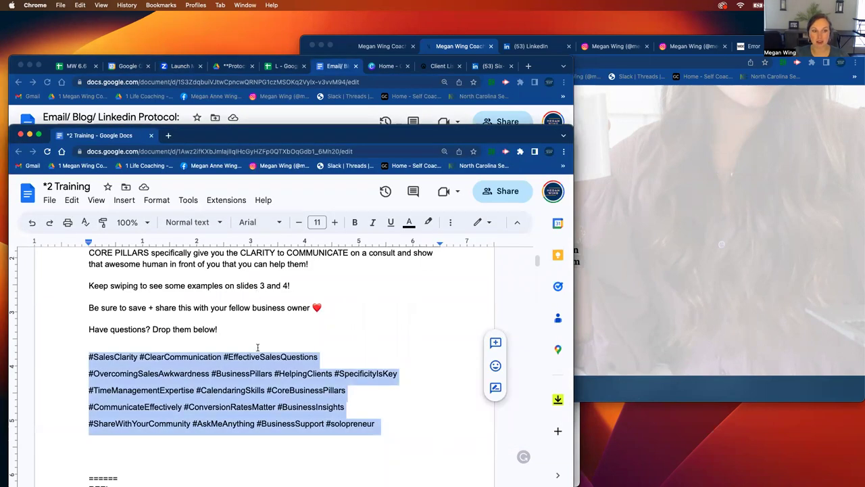
scroll(258, 348, up, 15)
scroll(258, 348, down, 5)
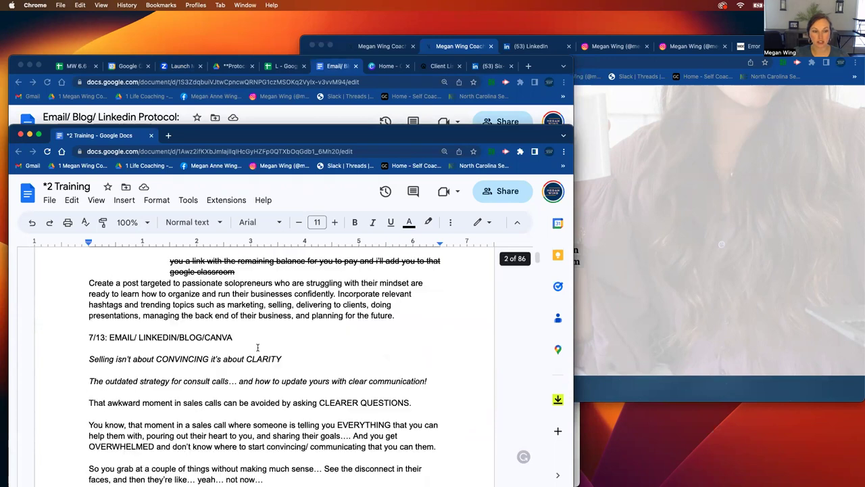
scroll(257, 347, down, 3)
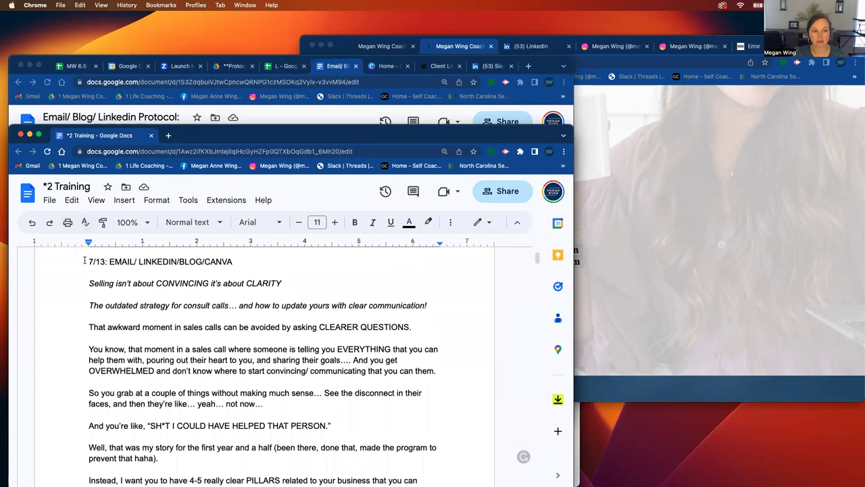
drag(84, 260, 107, 265)
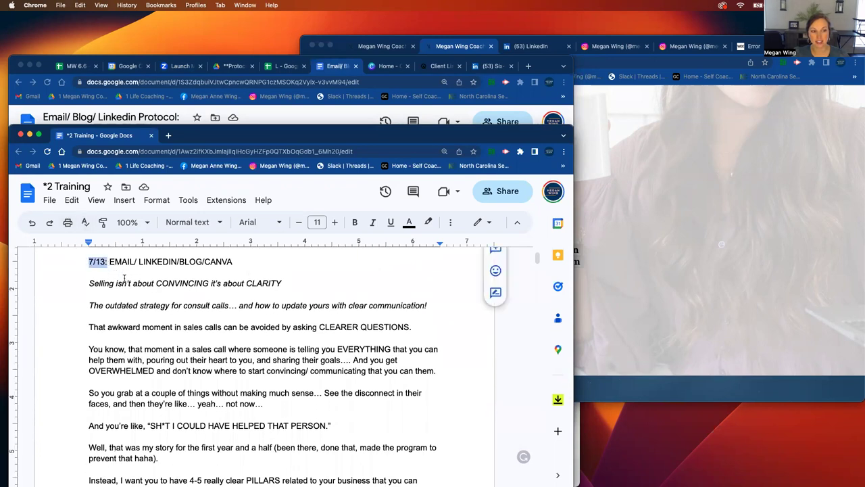
click(114, 262)
drag(133, 261, 230, 269)
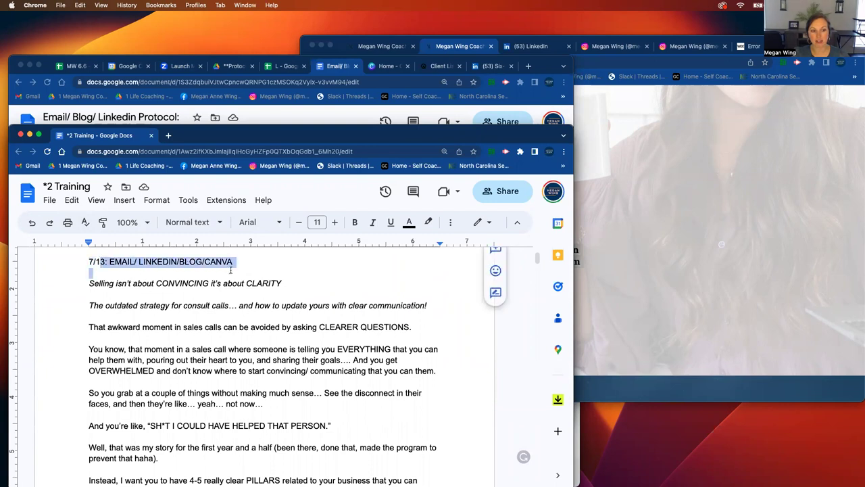
click(229, 284)
- Add the date "7/13: " in front of the REEL heading below the post hashtags in the Training document
scroll(229, 289, down, 15)
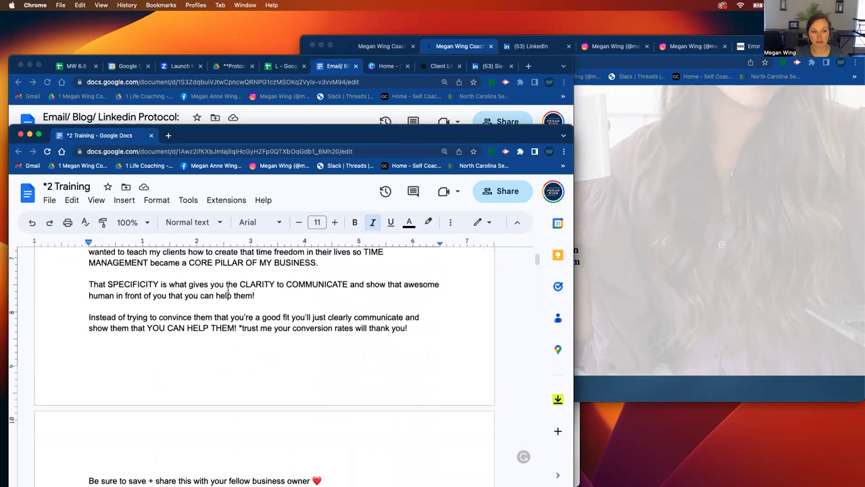
scroll(227, 289, down, 3)
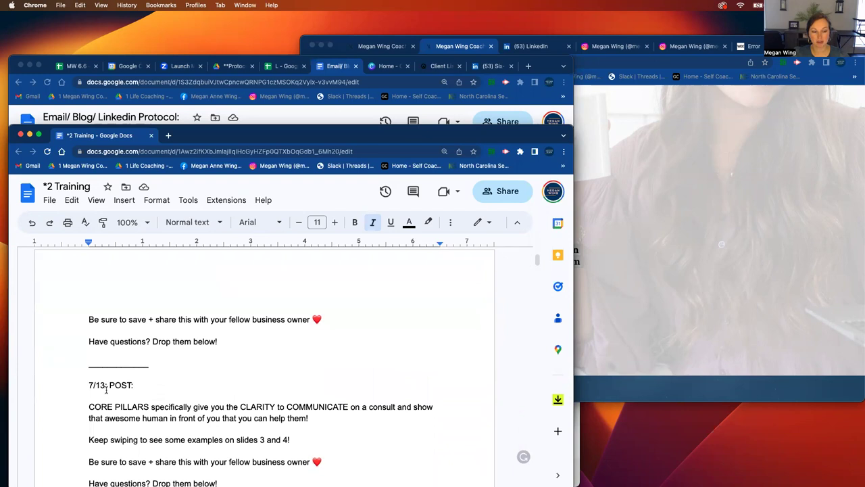
scroll(108, 392, down, 10)
click(81, 401)
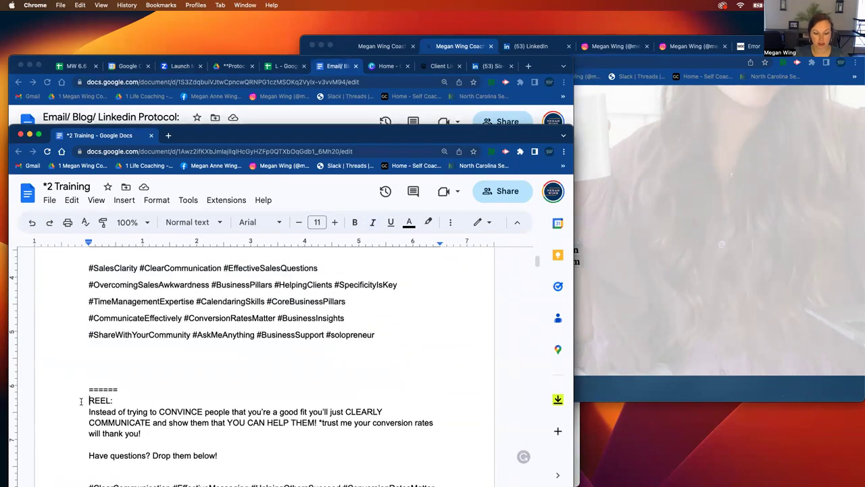
text(7/13)
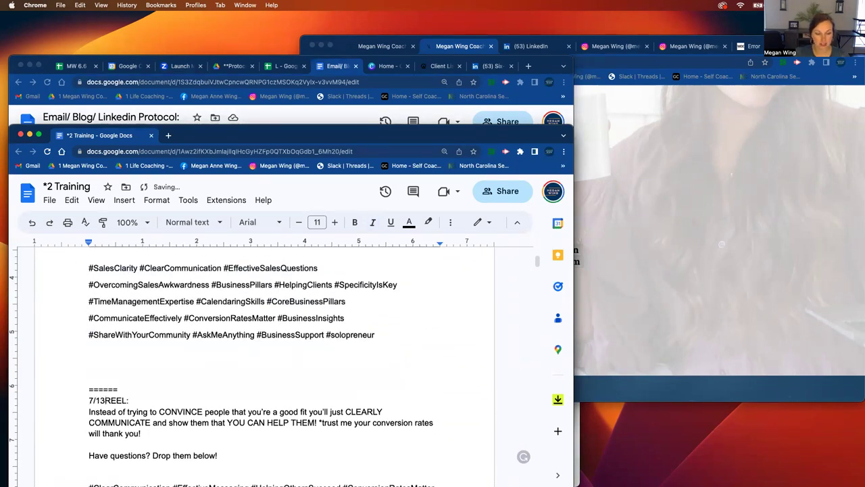
text(:)
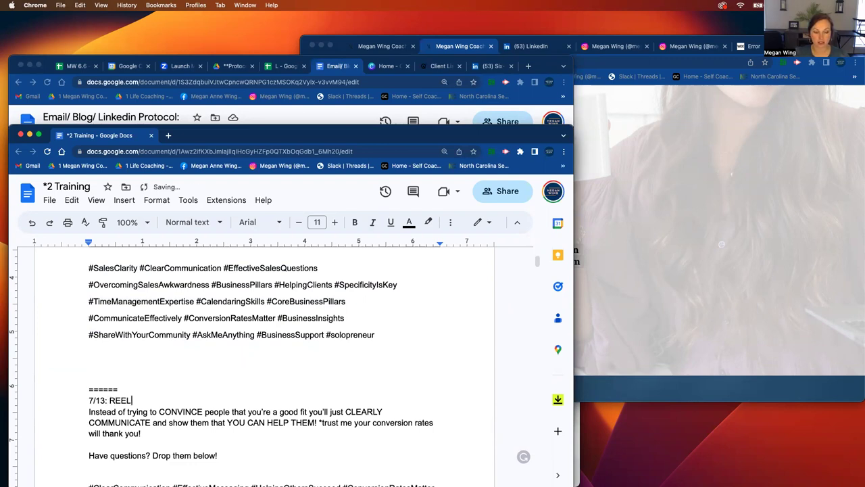
- Locate and highlight the horizontal divider line that separates the reel copy from the 7/11 entry
scroll(98, 407, down, 15)
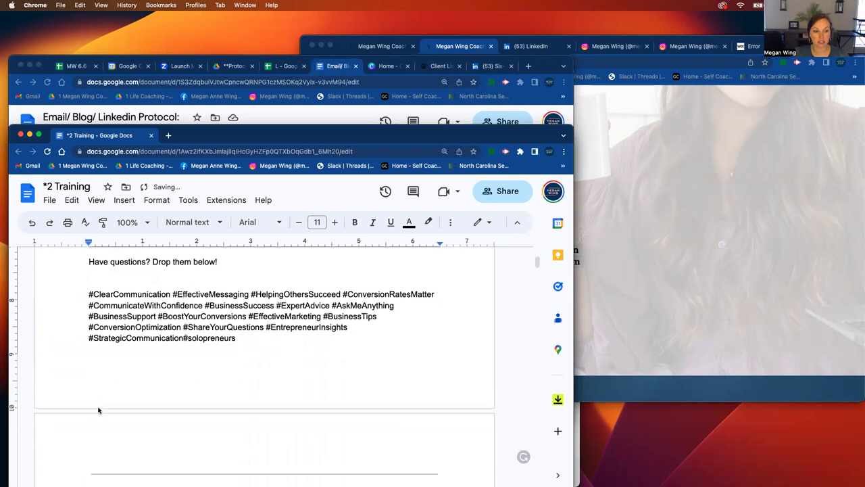
click(148, 348)
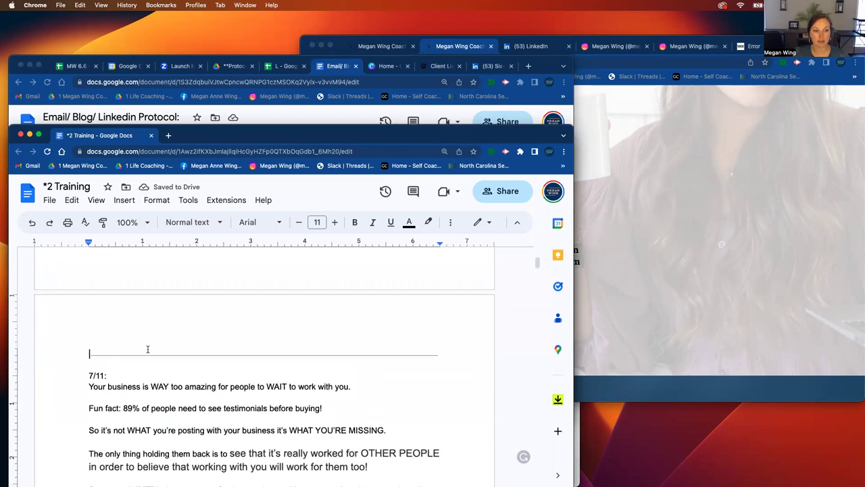
double_click(148, 355)
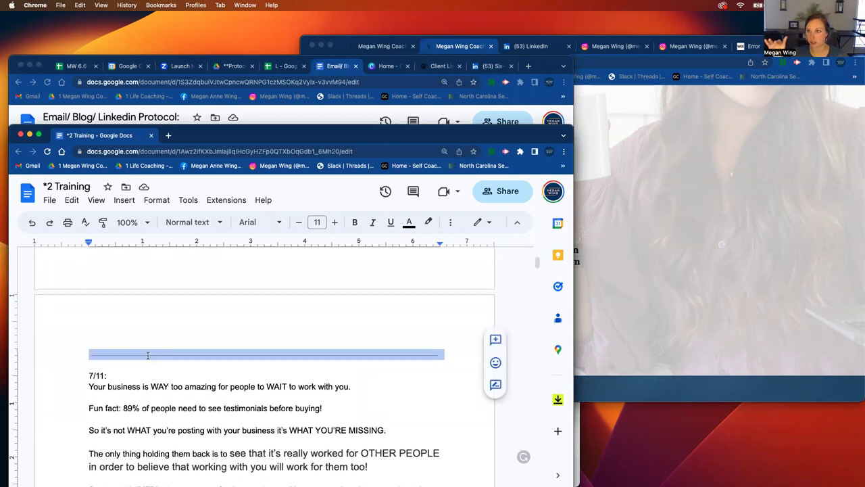
click(141, 337)
- Return to the 7/13 email copy and highlight its two italic opening lines, first together and afterward individually
scroll(142, 340, up, 3)
scroll(141, 338, up, 10)
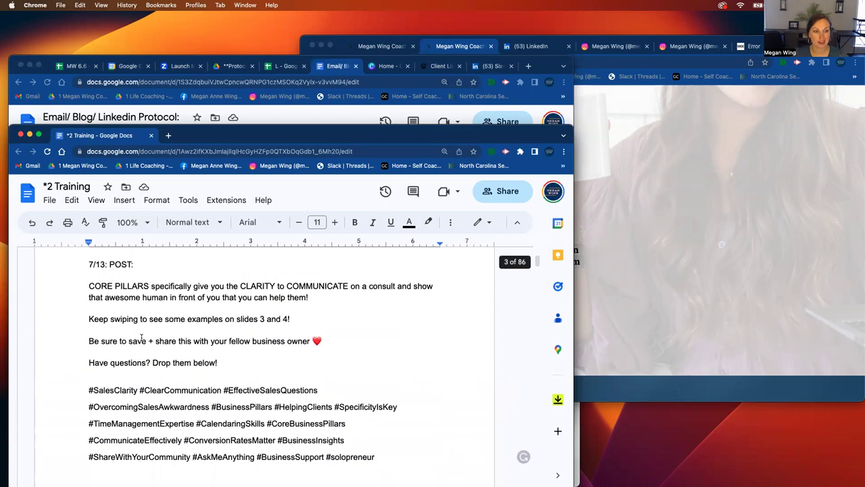
scroll(141, 337, down, 6)
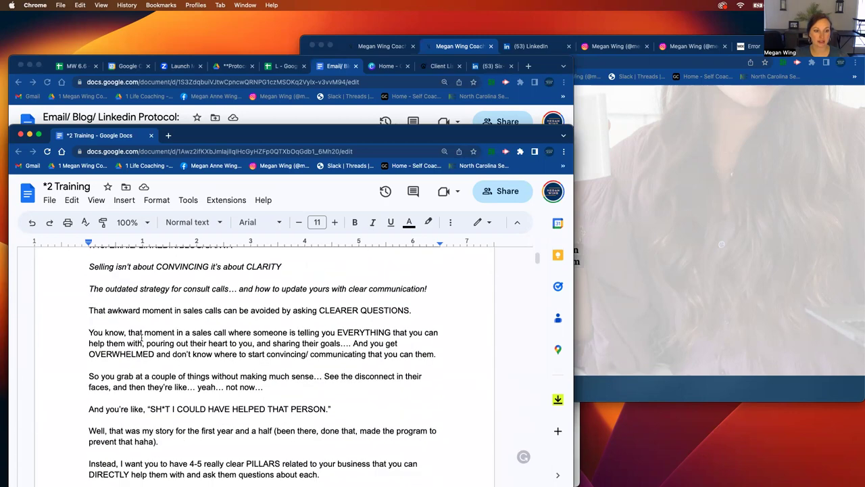
scroll(128, 321, up, 2)
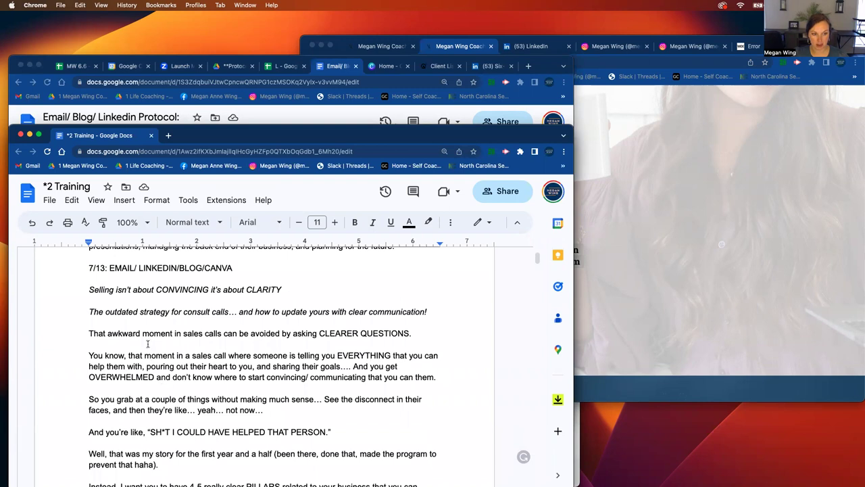
drag(83, 289, 443, 311)
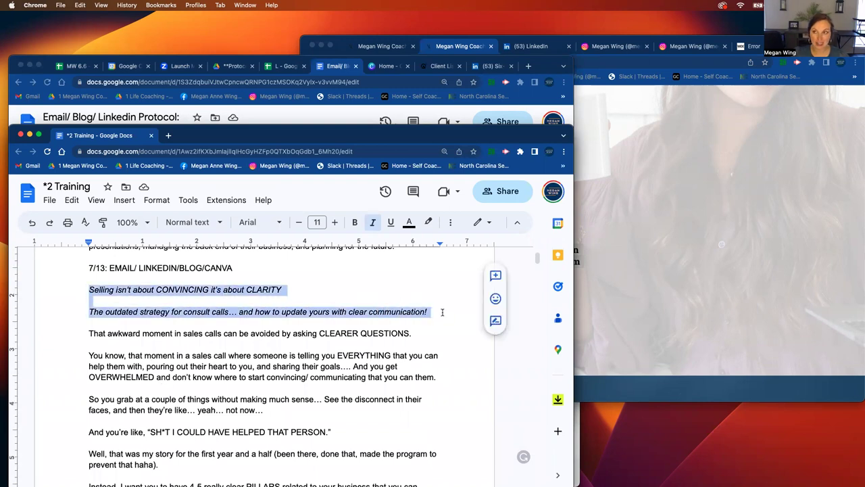
triple_click(288, 291)
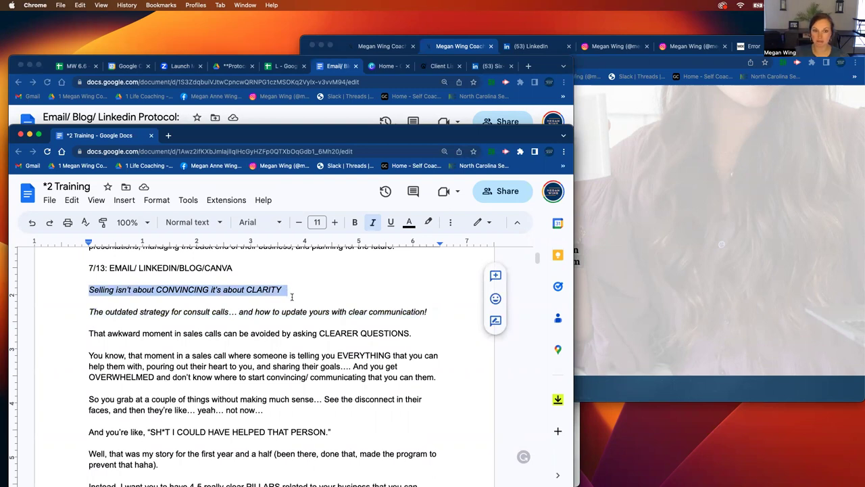
double_click(292, 305)
triple_click(291, 308)
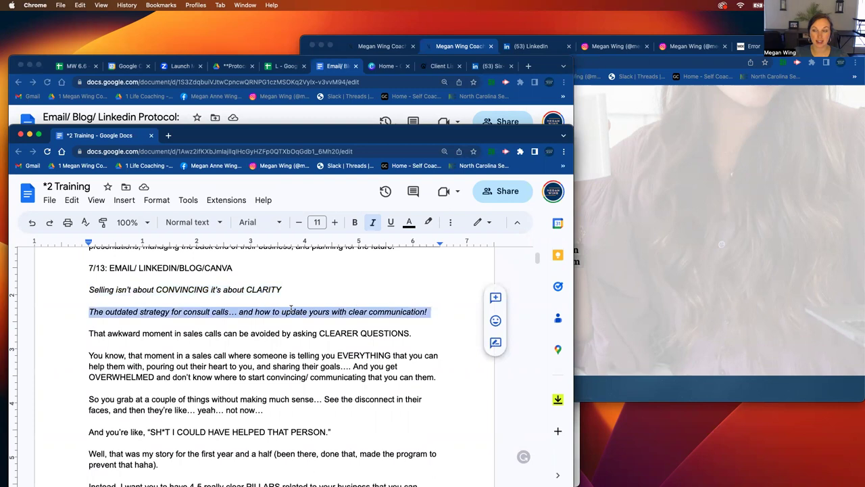
- Highlight the opening paragraphs of the 7/13 email body and the short divider line above the 7/13: POST heading
click(84, 333)
shift+click(214, 446)
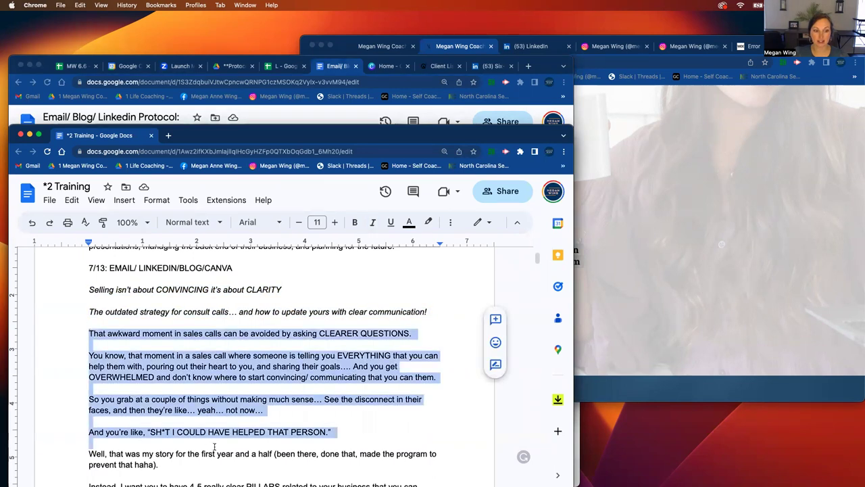
click(214, 446)
scroll(214, 446, down, 15)
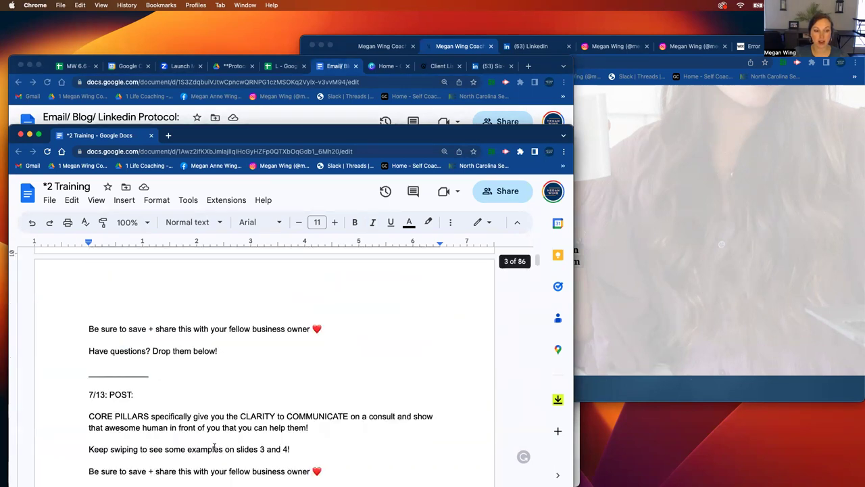
double_click(112, 374)
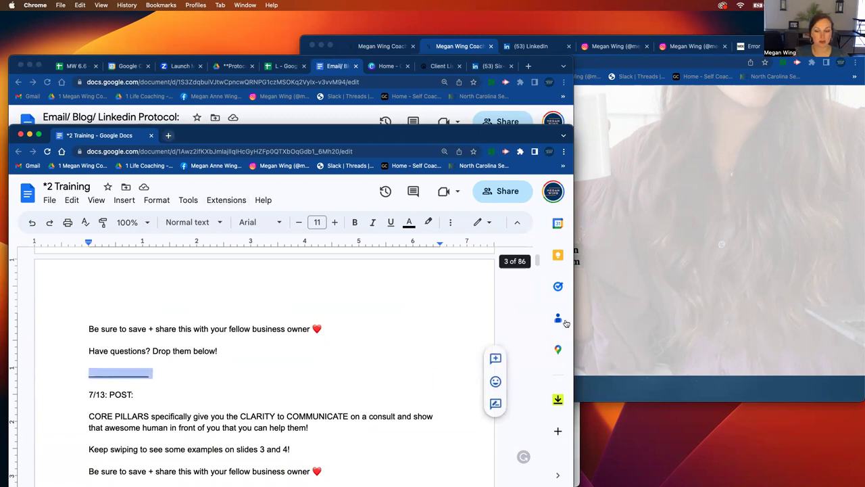
- Switch to Flodesk, leave the email editor for the My emails overview and place its window beside the Training document
click(580, 427)
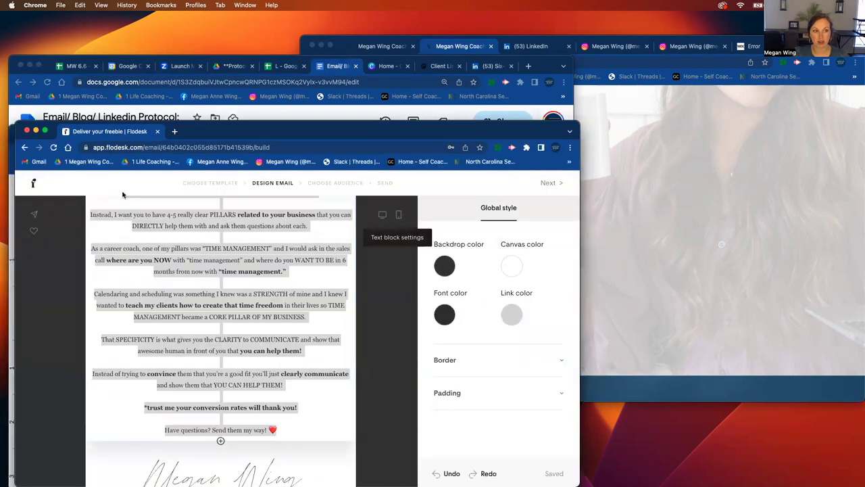
click(35, 187)
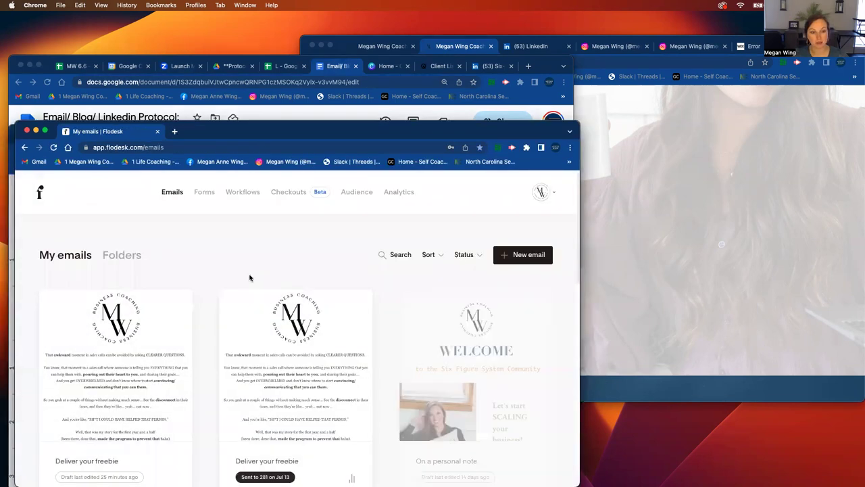
mouse_move(286, 363)
scroll(282, 372, down, 1)
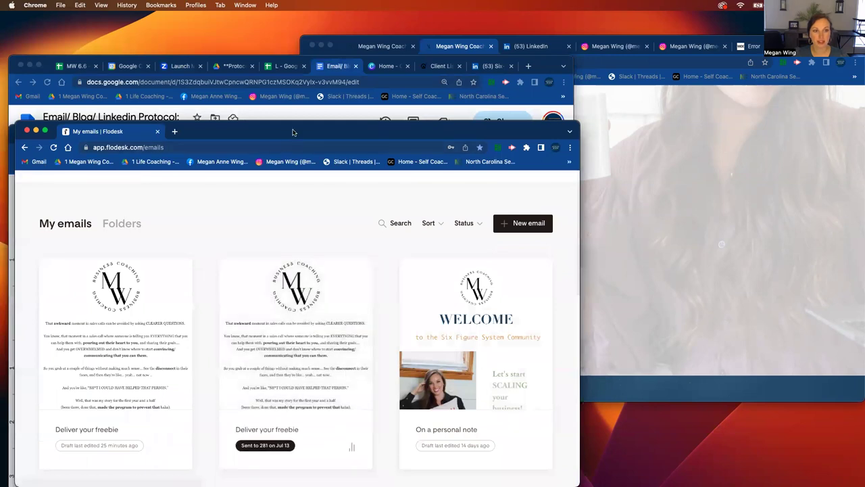
drag(232, 135, 385, 37)
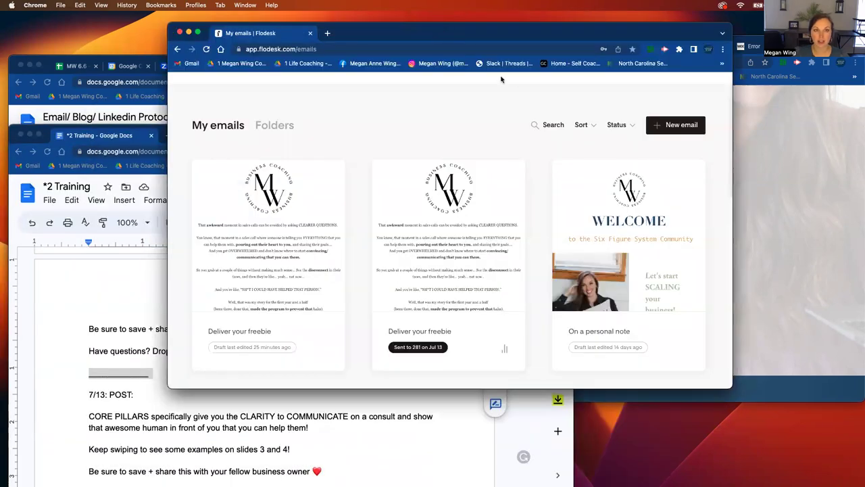
drag(488, 36, 620, 56)
scroll(556, 153, up, 1)
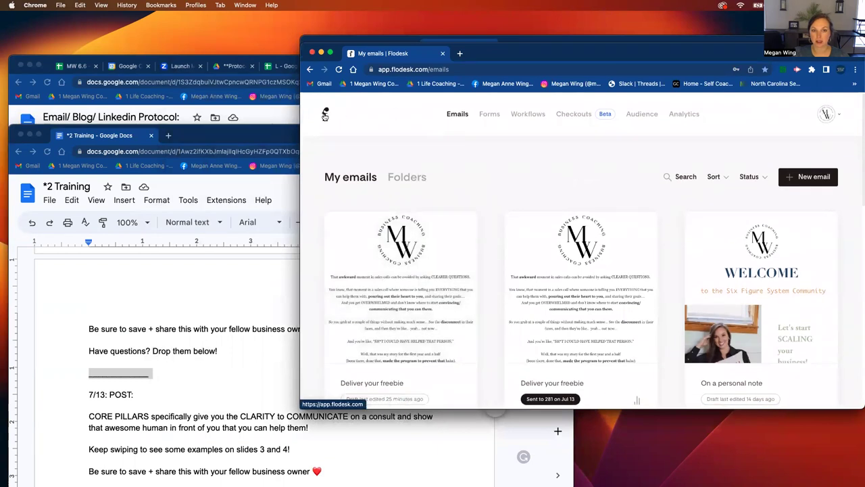
- Look through Flodesk's Forms and Workflows pages and return to the Emails overview
click(325, 115)
click(489, 114)
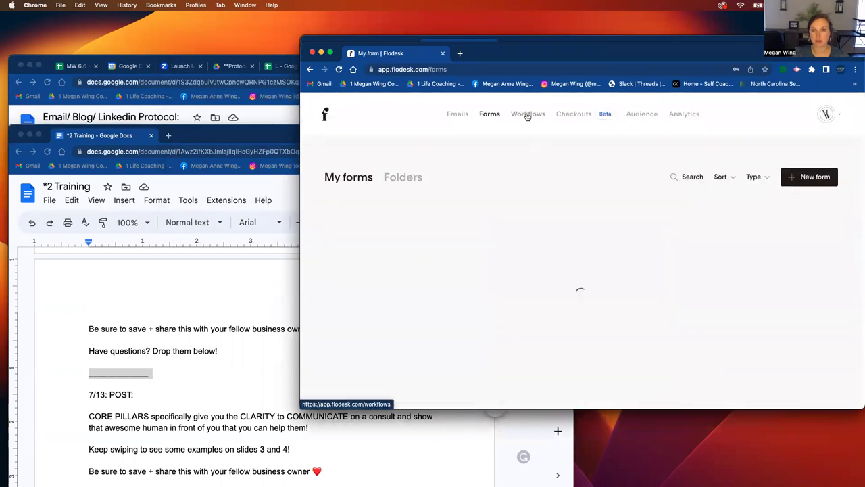
click(527, 114)
click(457, 114)
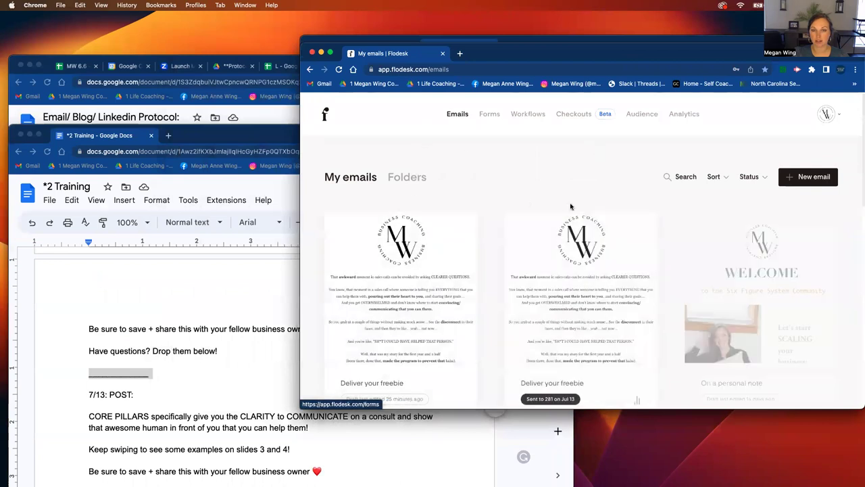
- Narrow the Training document window and return to the Flodesk emails overview
click(262, 348)
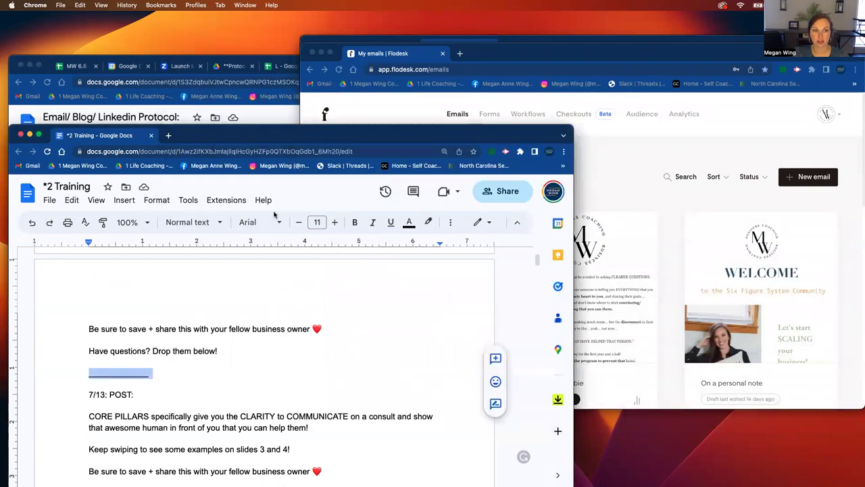
drag(570, 298, 508, 298)
click(561, 296)
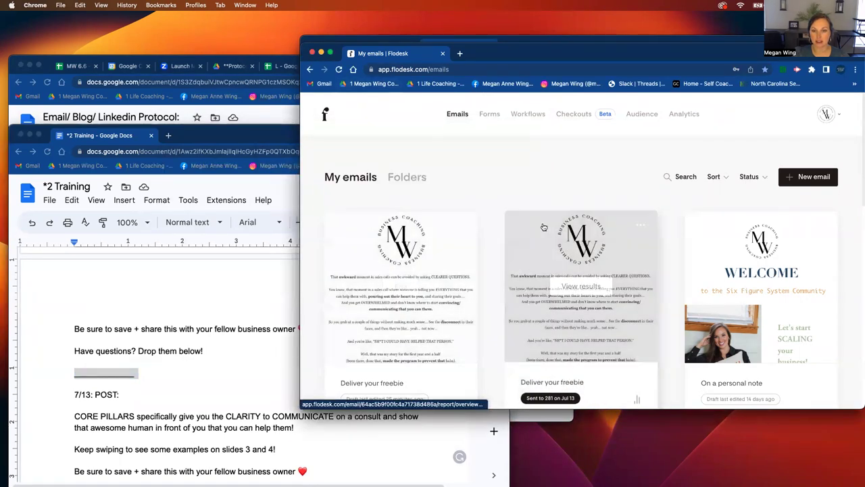
- View the Duplicate option for the email sent on Jul 13, open the Deliver your freebie draft and return to the emails overview
click(641, 224)
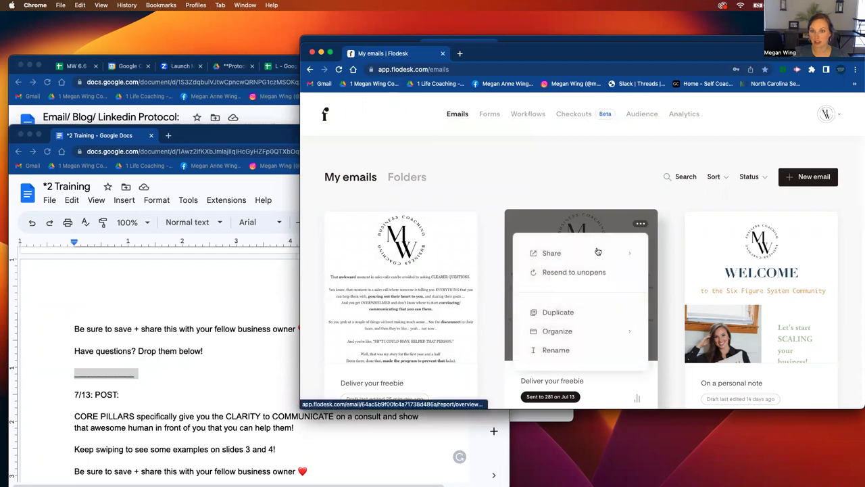
click(554, 312)
click(397, 286)
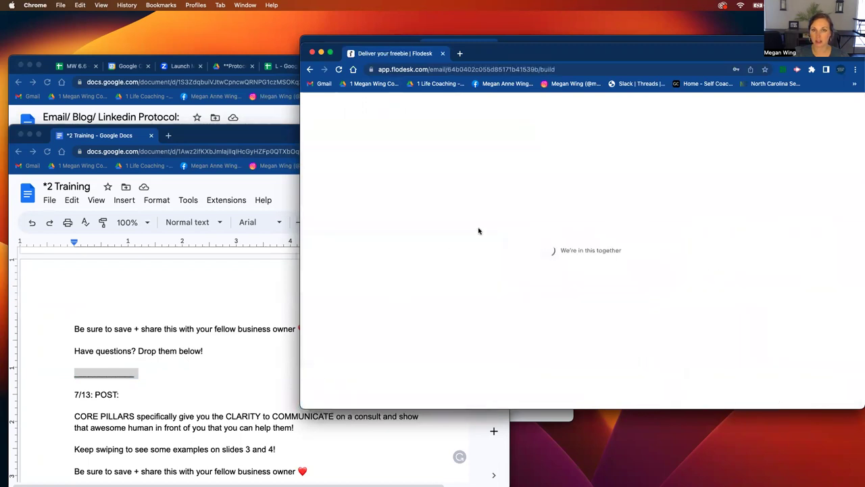
key(super+bracketleft)
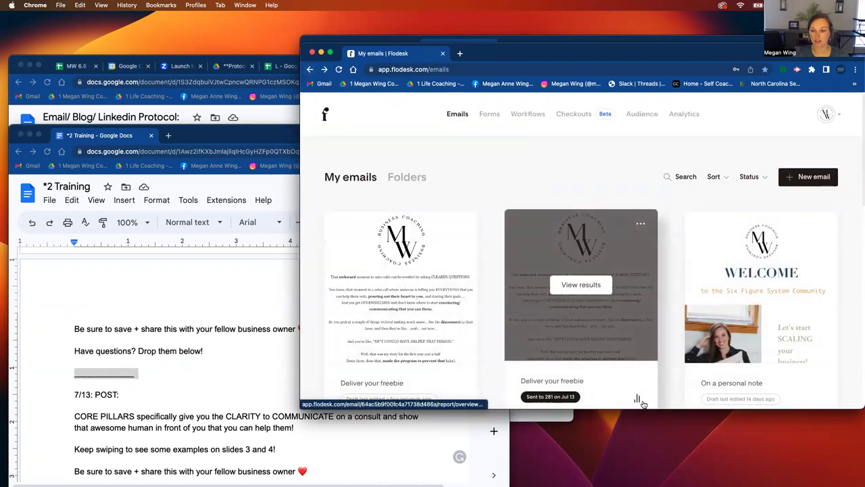
- View the results summary of the email sent on Jul 13 and open the Deliver your freebie draft for editing
click(637, 401)
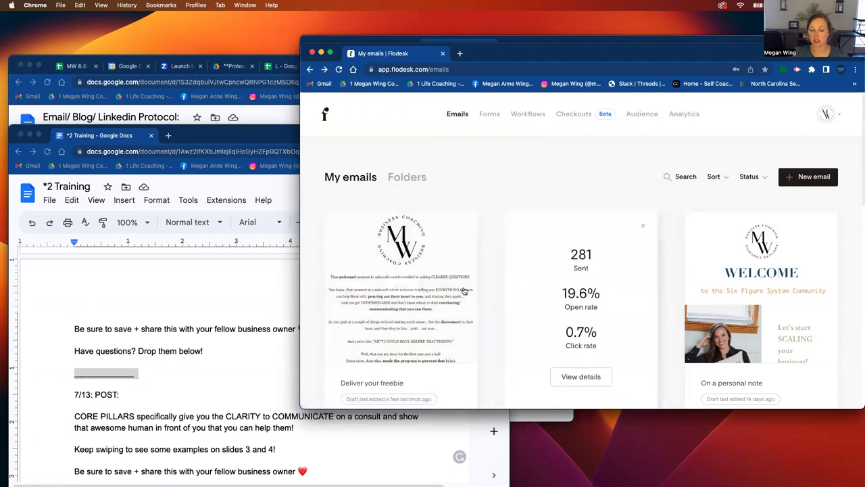
mouse_move(477, 299)
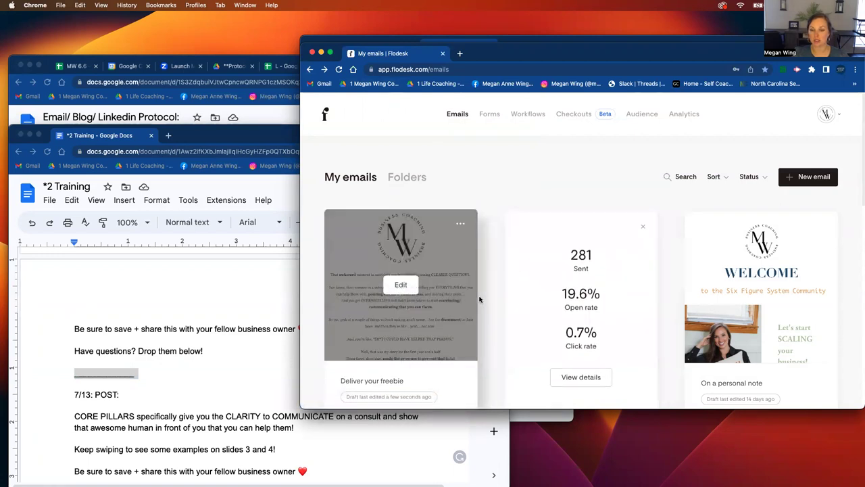
click(410, 288)
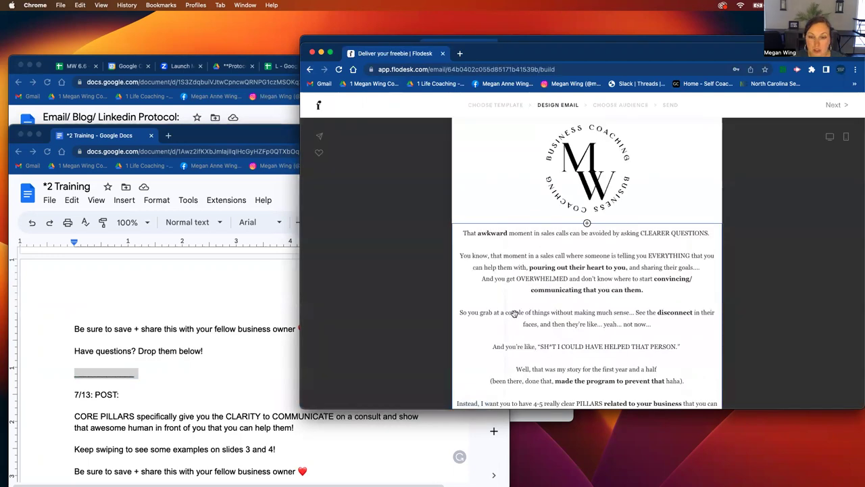
- Highlight the body copy under the 7/13 EMAIL/ LINKEDIN/BLOG/CANVA heading in the Training document and return to the Flodesk draft
click(136, 336)
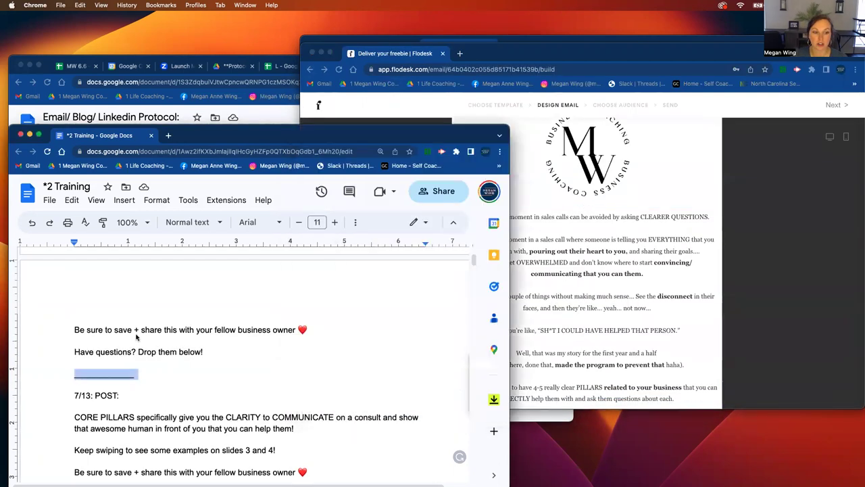
drag(213, 351, 68, 405)
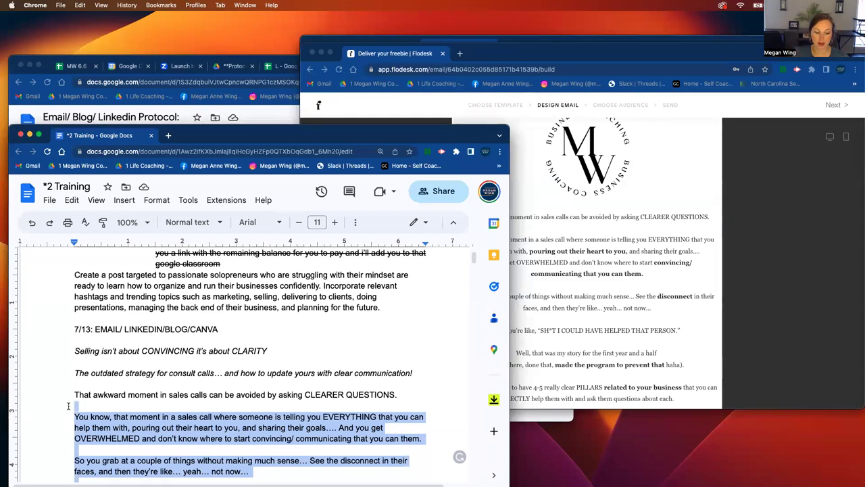
click(269, 365)
click(781, 81)
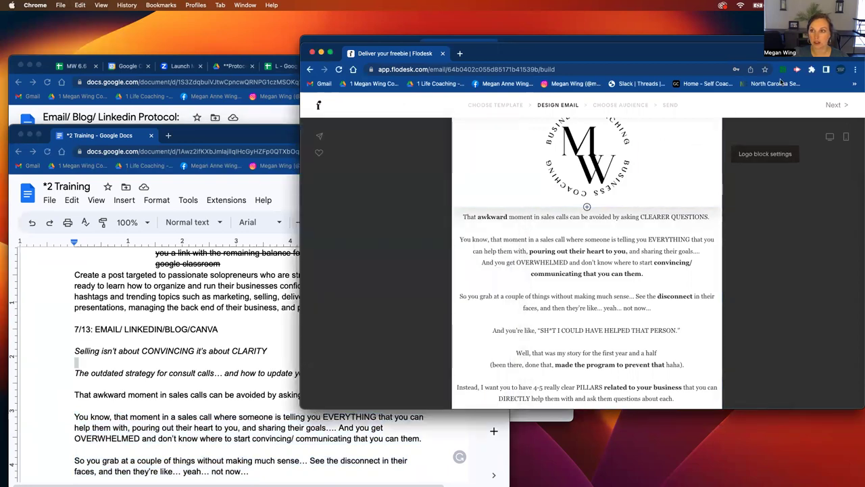
- Highlight the draft's body text from "*trust me your conversion rates will thank you!" up to its opening line, and clear the selection
scroll(587, 284, down, 5)
click(590, 282)
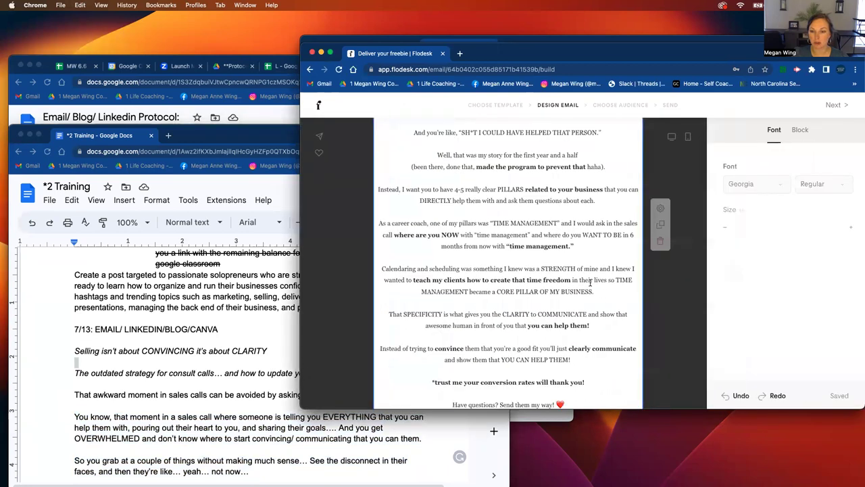
scroll(587, 287, down, 3)
drag(577, 300, 379, 138)
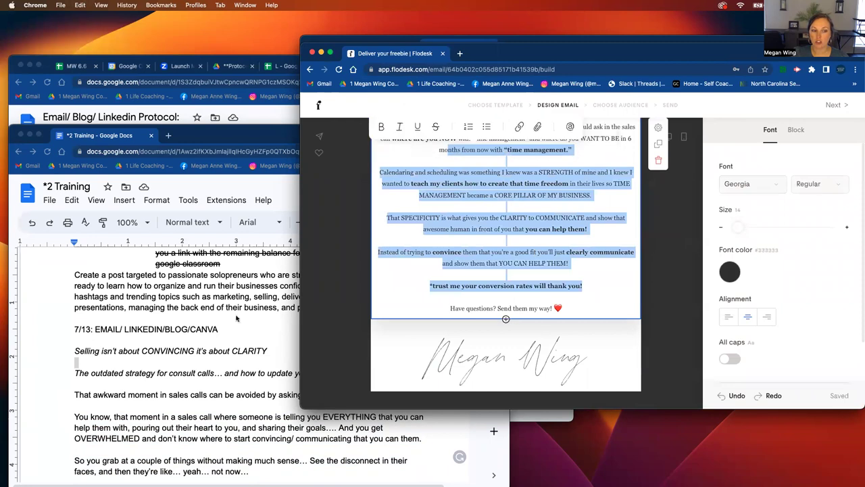
click(202, 354)
click(533, 327)
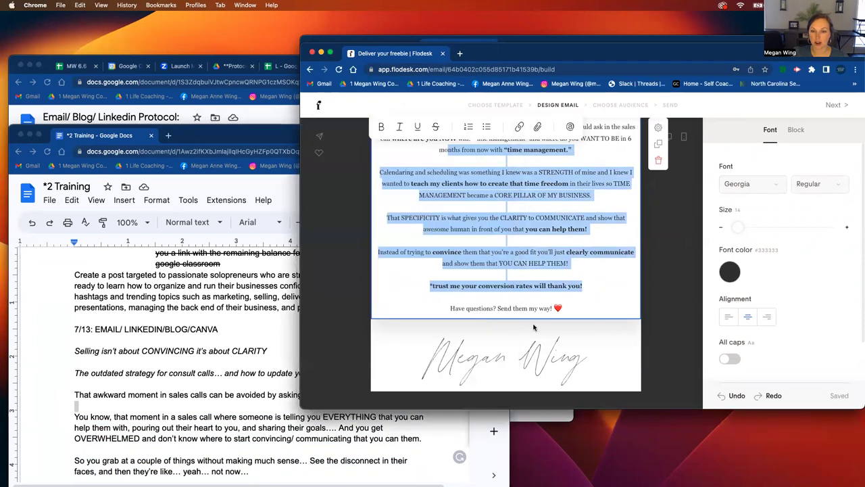
drag(440, 147, 374, 240)
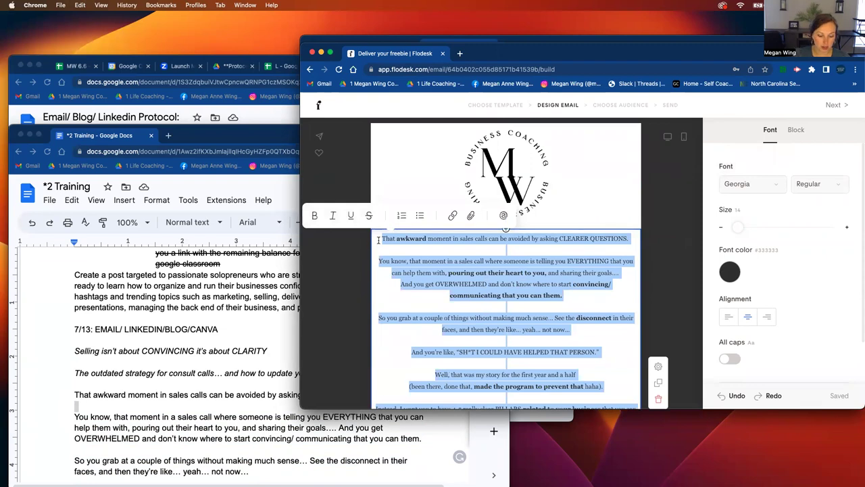
click(531, 246)
- Compare the end of the draft's body with the closing "Be sure to save + share" line in the Training document
scroll(493, 223, down, 1)
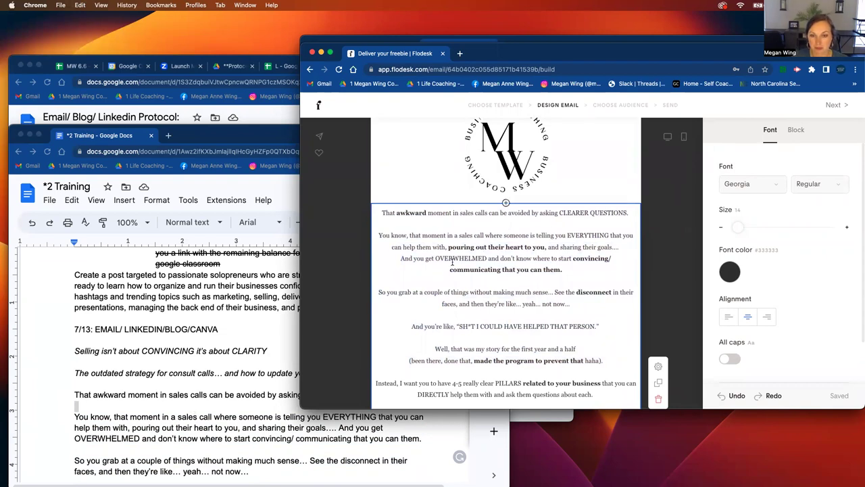
scroll(452, 263, down, 5)
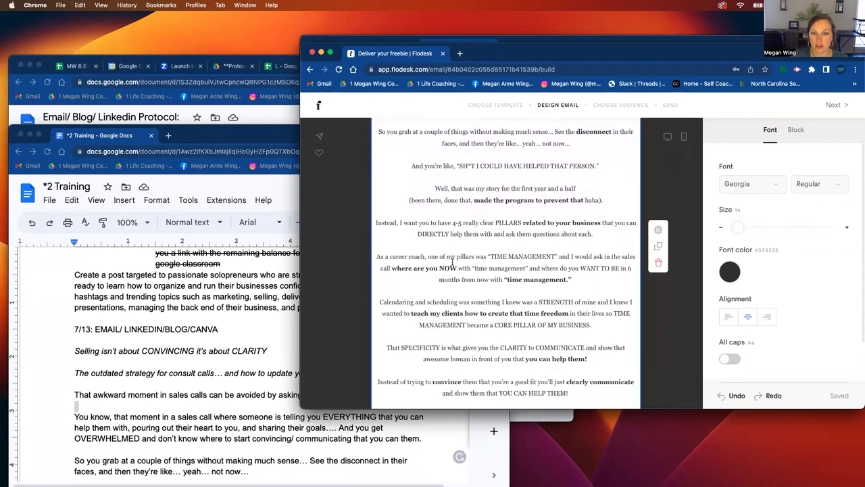
scroll(452, 263, down, 4)
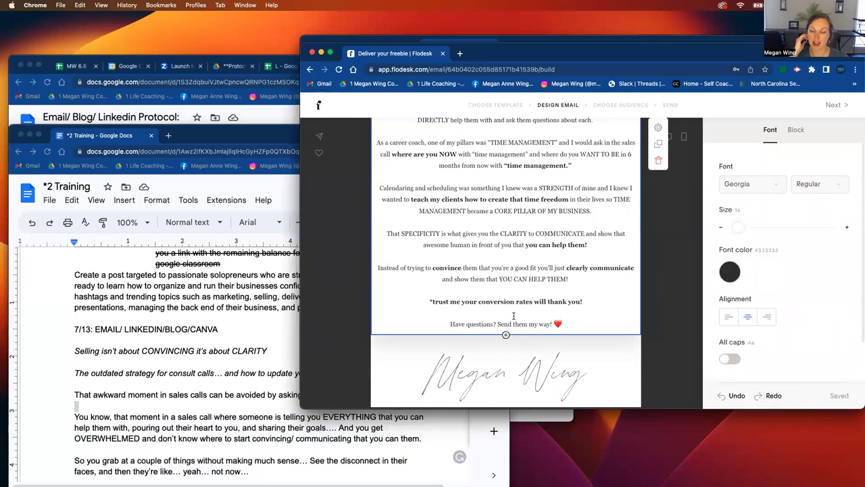
click(238, 356)
scroll(238, 356, down, 10)
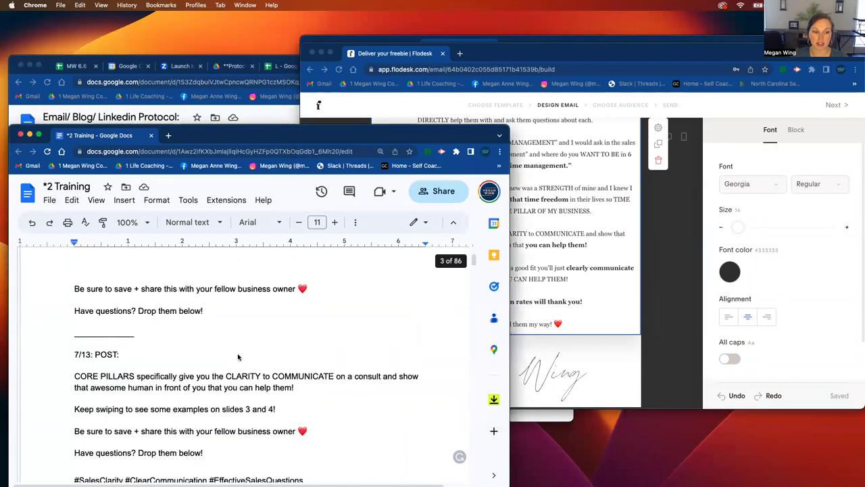
triple_click(192, 274)
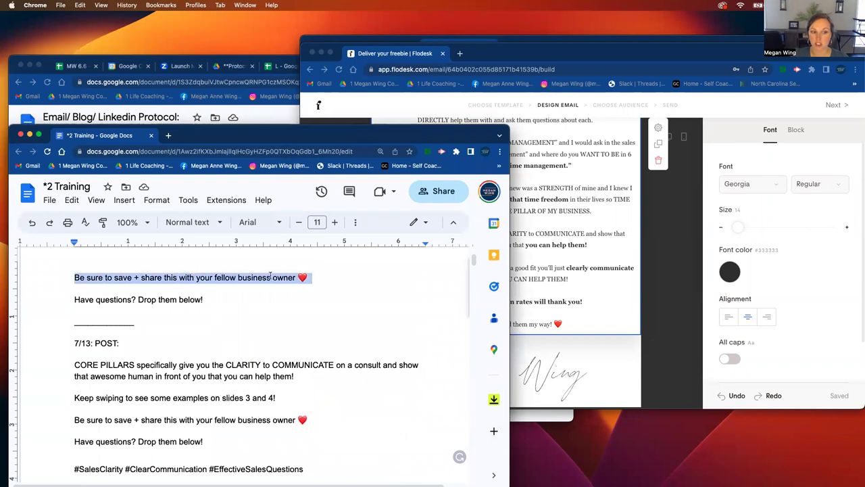
click(565, 260)
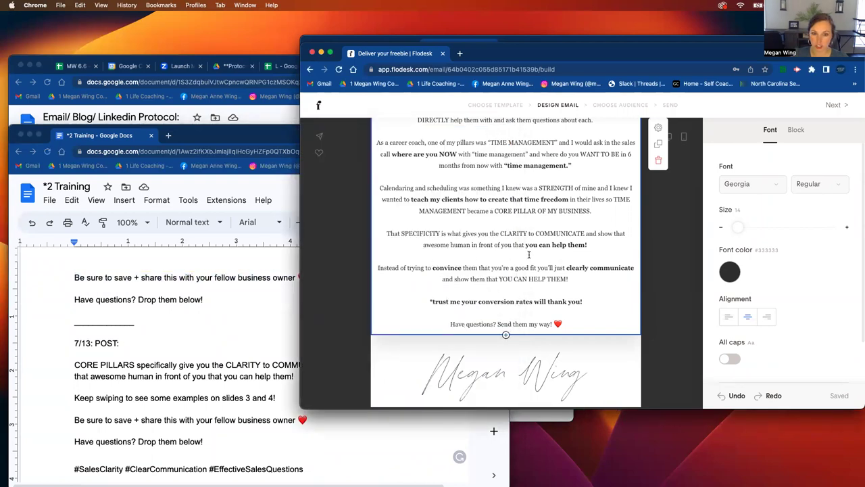
- Review the draft from its opening lines down to the client testimonial block below the signature
scroll(525, 255, up, 3)
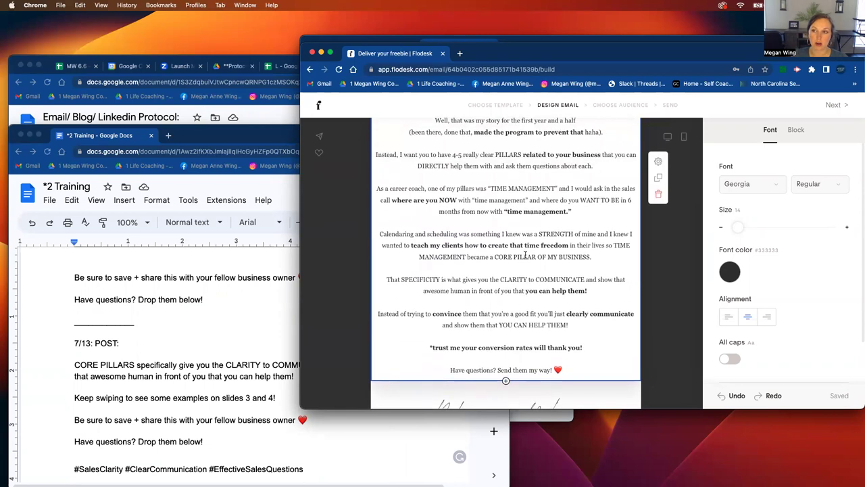
scroll(525, 255, up, 10)
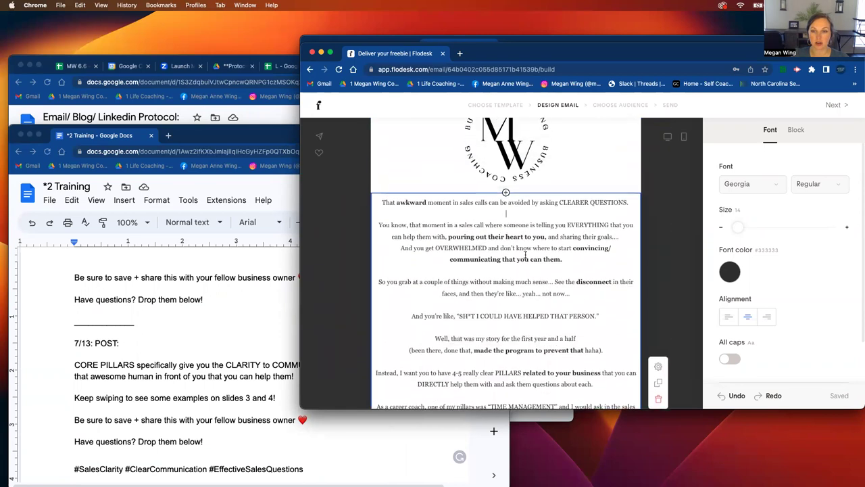
scroll(512, 288, down, 10)
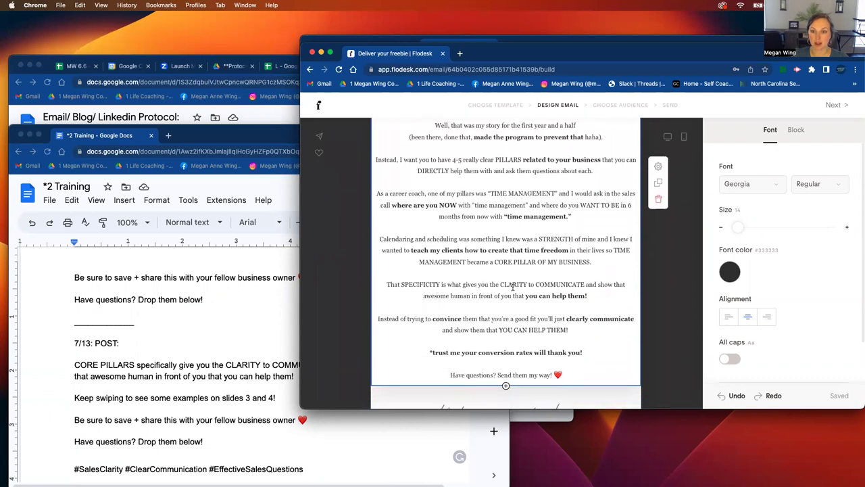
scroll(513, 287, down, 13)
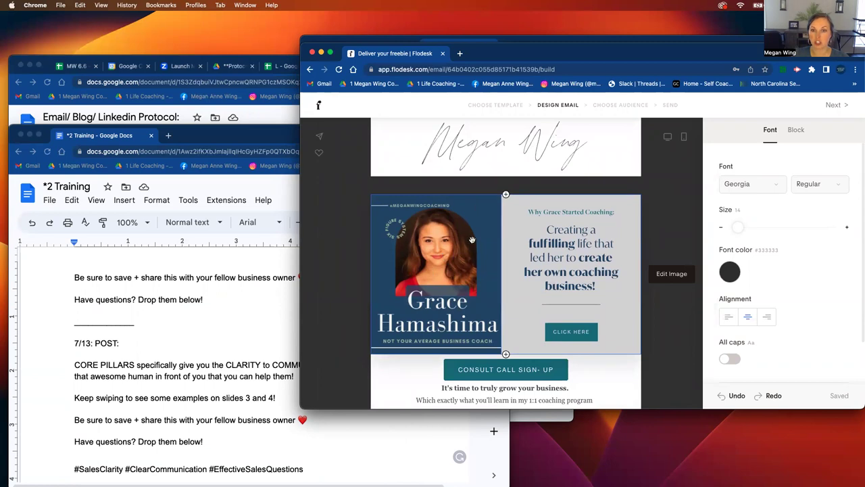
- Open the coach's Instagram profile in a new tab, locate the client testimonial post in the feed and return to the Flodesk draft
click(459, 53)
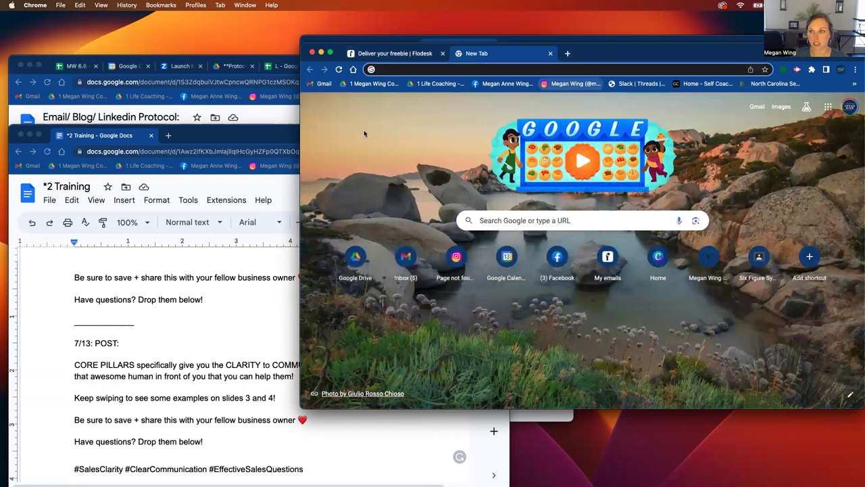
click(454, 257)
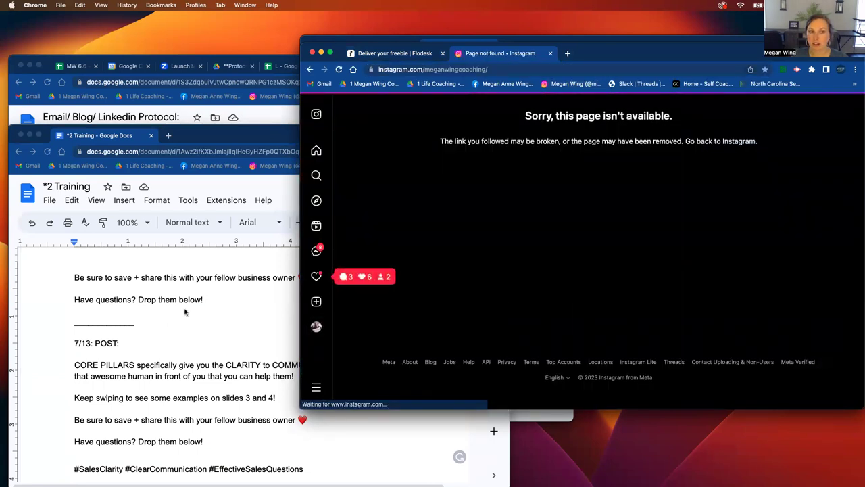
scroll(539, 278, down, 10)
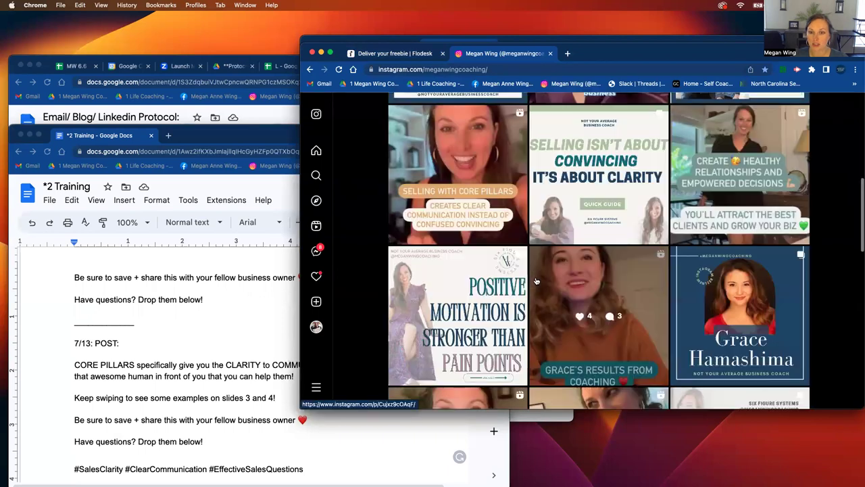
scroll(536, 280, down, 5)
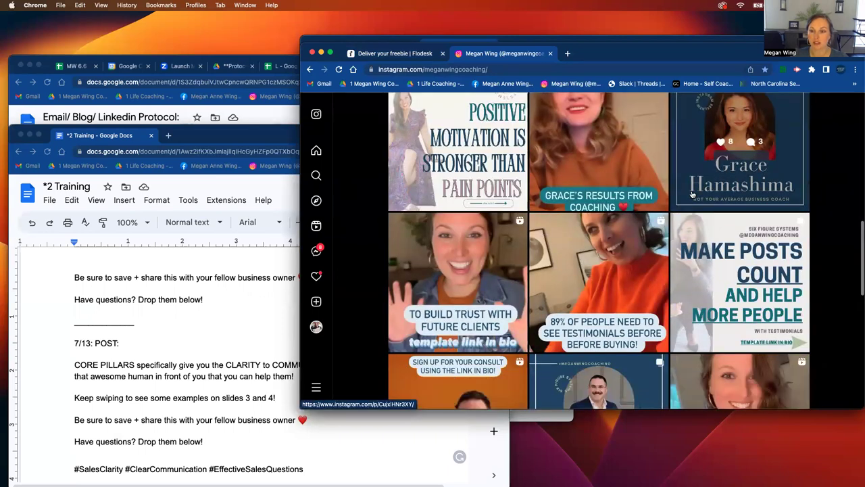
scroll(691, 195, up, 2)
click(372, 54)
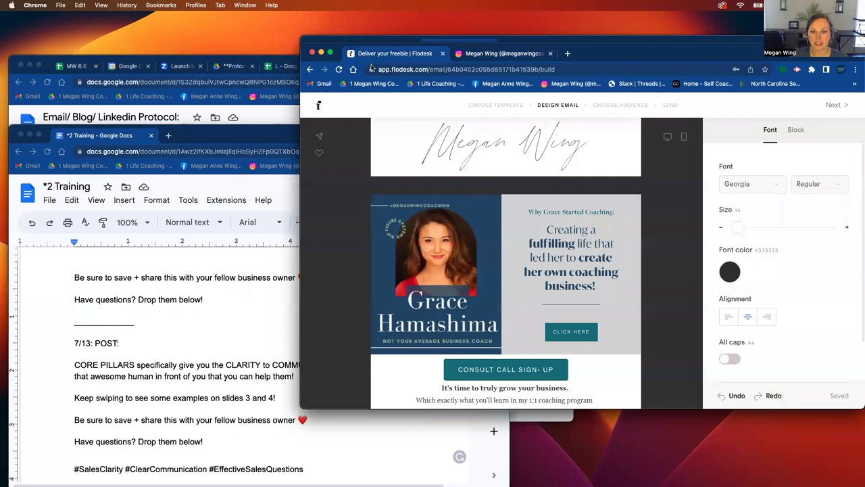
- Remove the testimonial block's image and upload the February PNG found by searching the computer for the client's first name
click(418, 246)
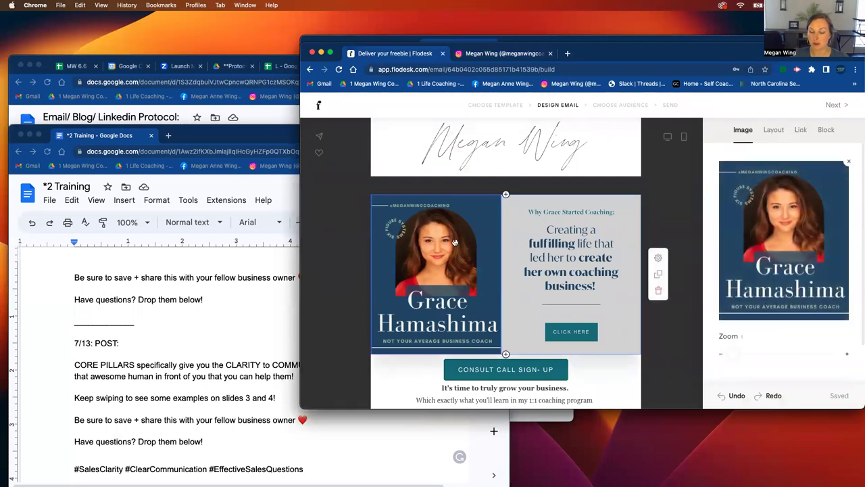
click(847, 163)
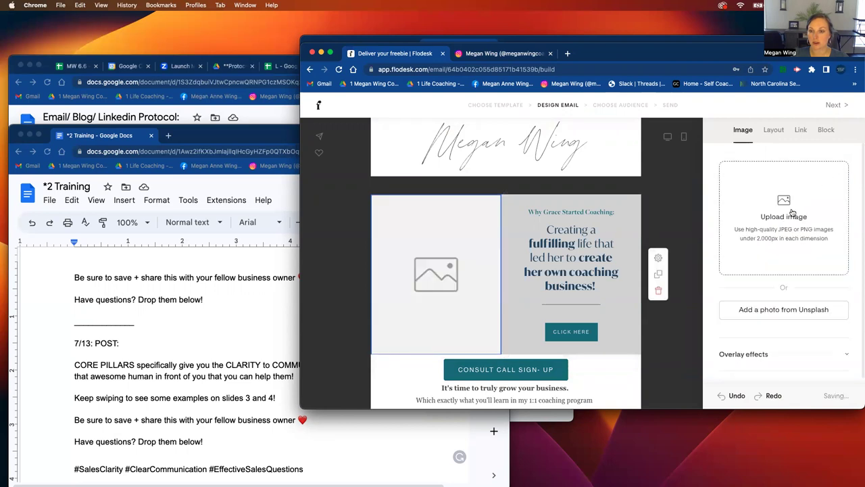
click(782, 217)
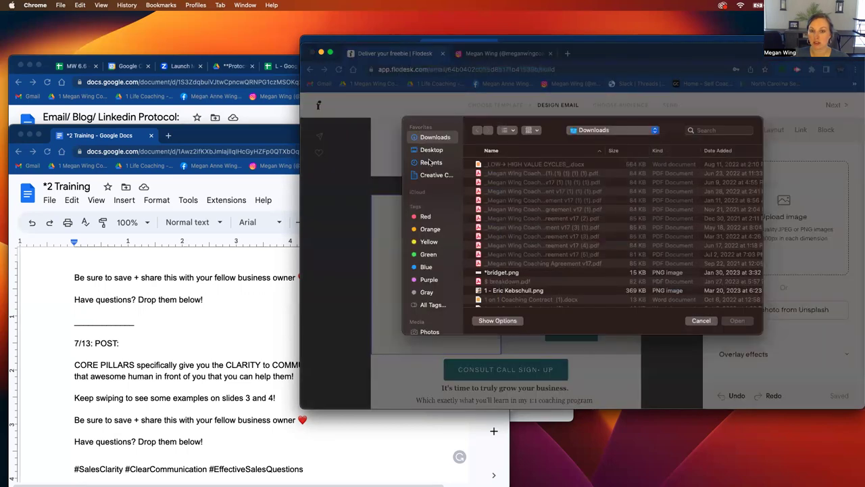
click(705, 130)
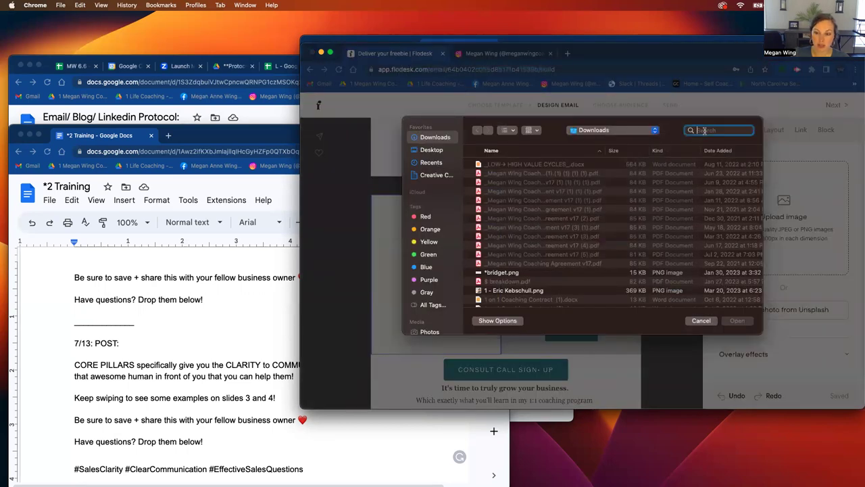
text(grace)
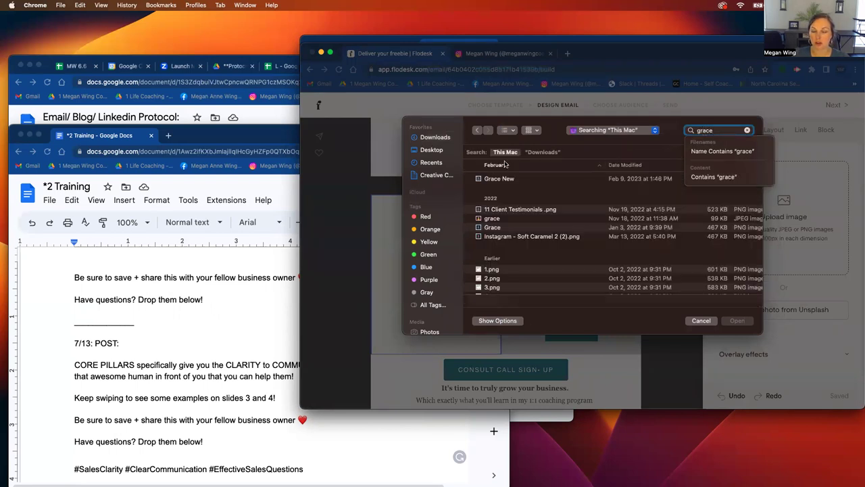
click(498, 179)
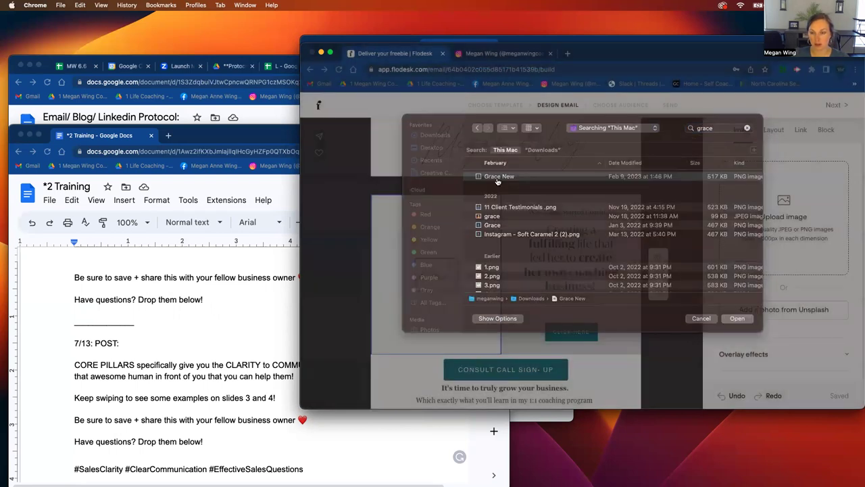
double_click(498, 179)
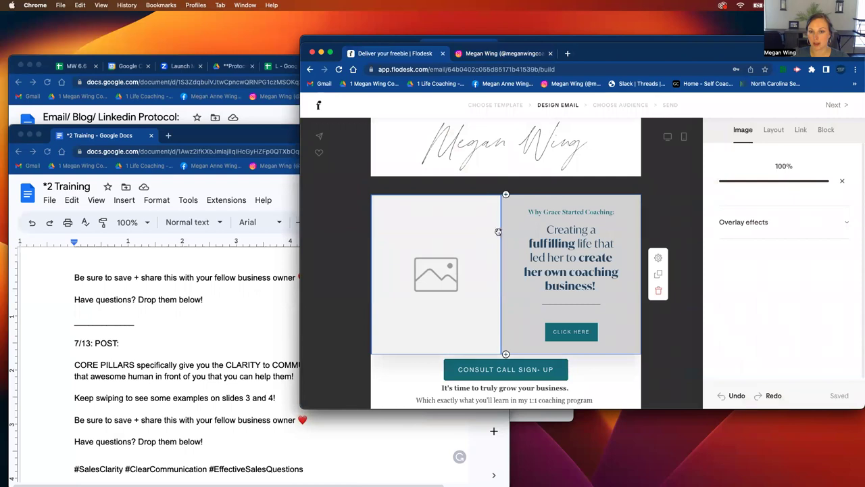
- Retype the client's first name in the testimonial's "Started Coaching" heading and select the "Creating a fulfilling life" text below it
click(552, 212)
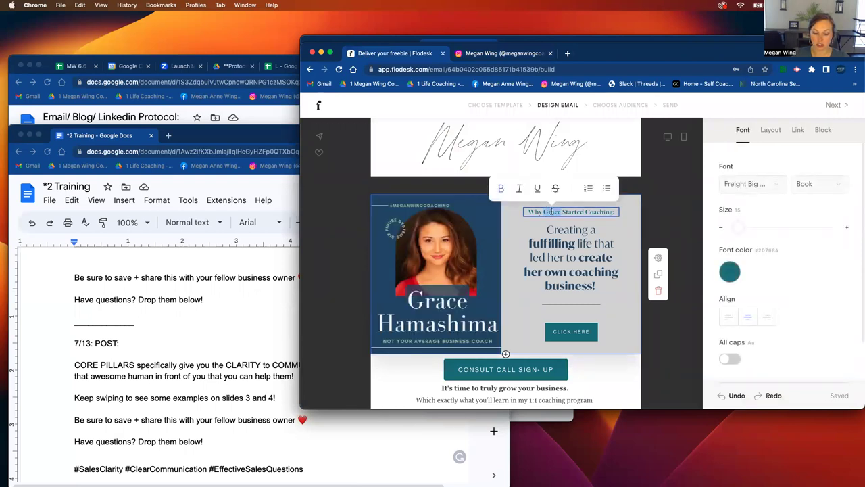
click(552, 212)
key(Delete)
key(Delete)
key(Delete)
text(ace)
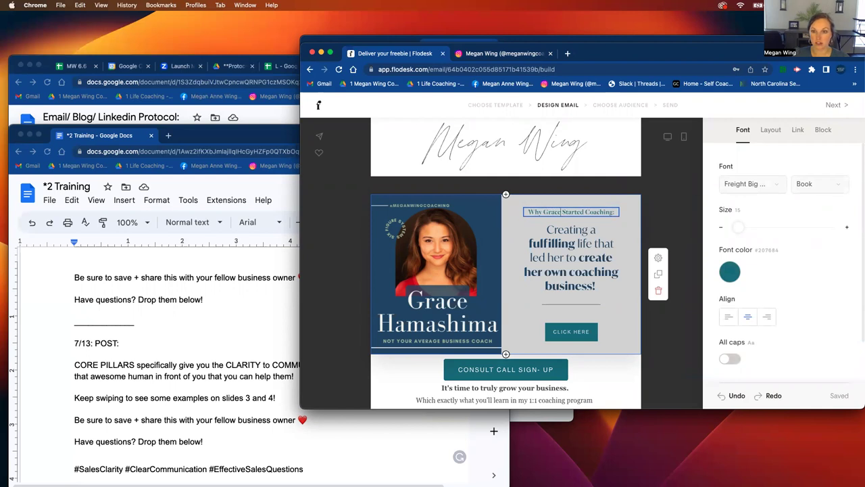
triple_click(553, 242)
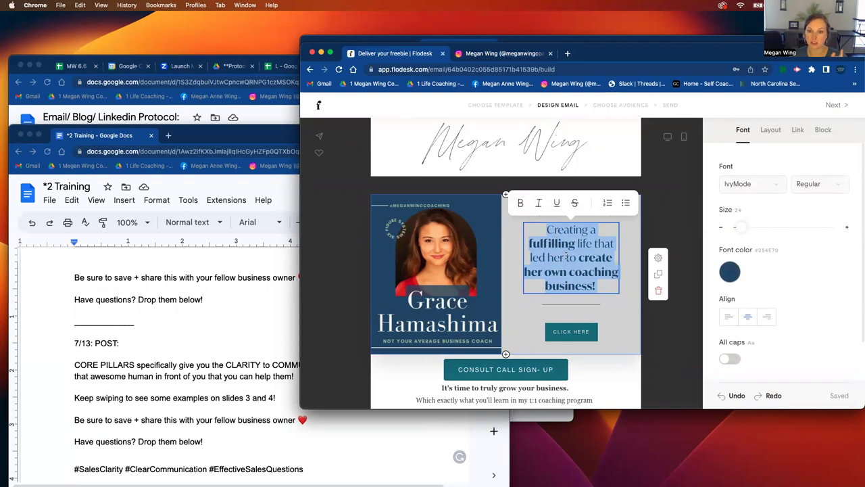
- Review the rest of the email draft from the testimonial block through the program offer to the Instagram block, and return to the top
click(572, 250)
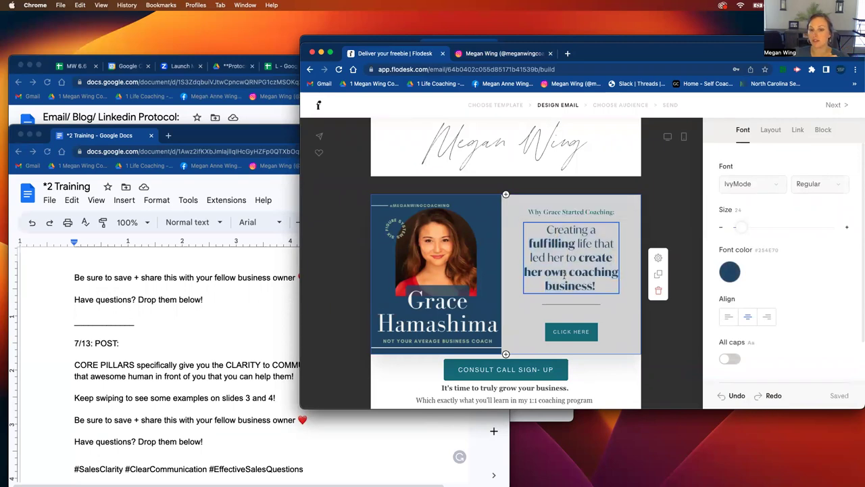
scroll(564, 275, down, 1)
scroll(554, 281, down, 3)
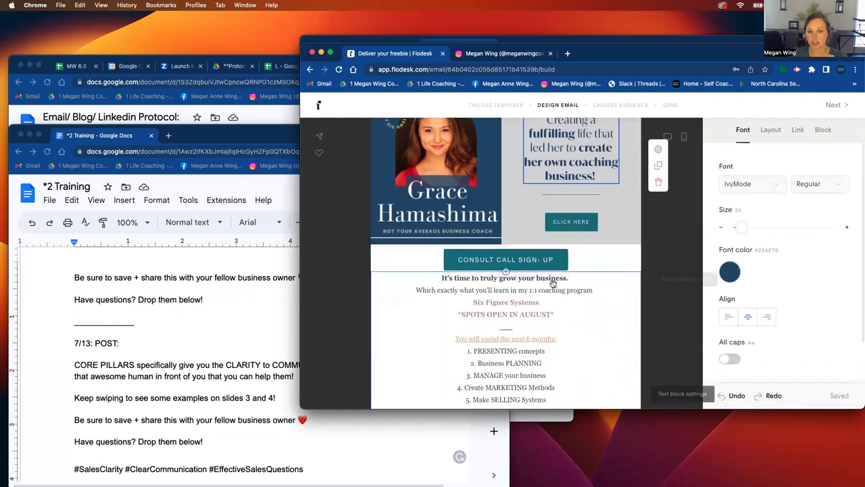
scroll(553, 283, down, 1)
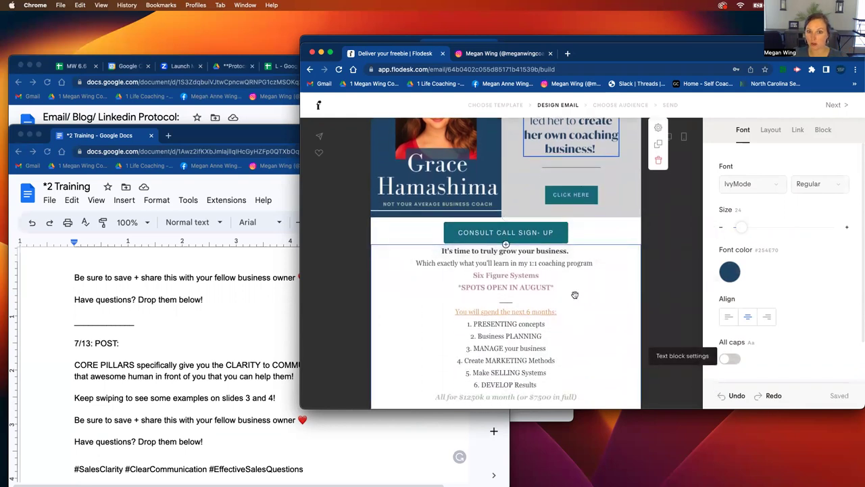
scroll(575, 294, down, 1)
scroll(558, 349, down, 3)
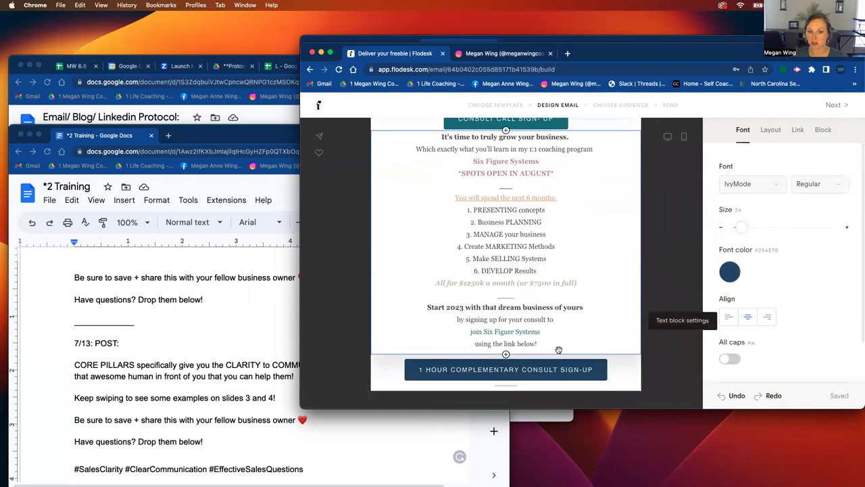
scroll(558, 350, down, 3)
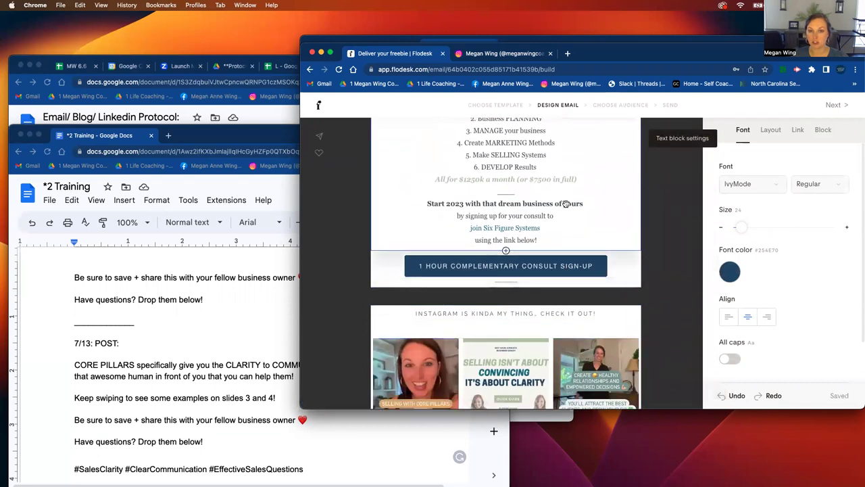
scroll(567, 204, up, 4)
scroll(473, 223, down, 8)
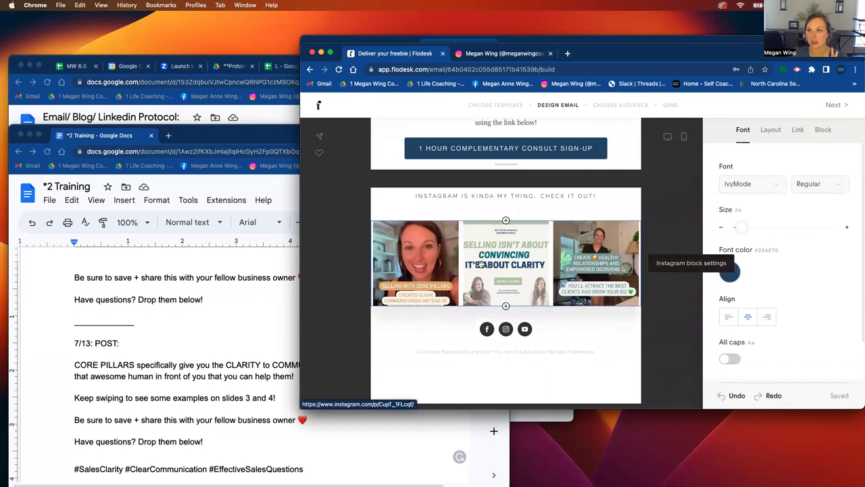
scroll(507, 261, up, 20)
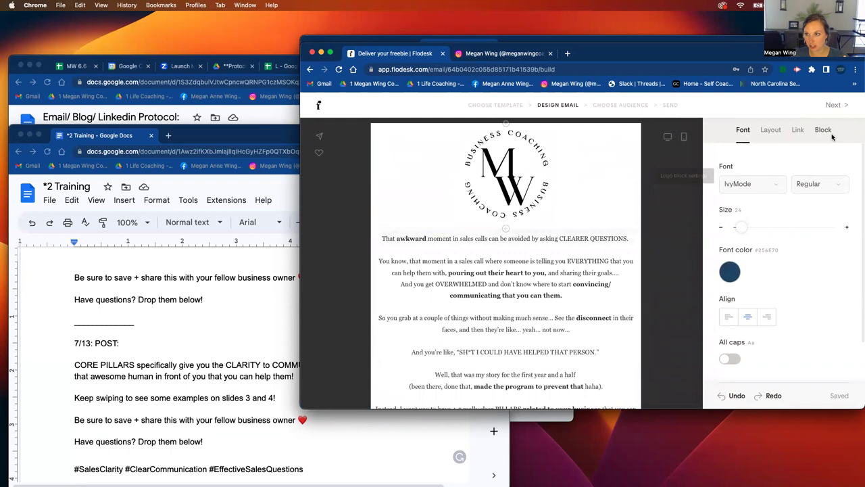
- Advance the draft to the subject line stage and bring up the 7/13 EMAIL/LINKEDIN/BLOG/CANVA copy in the Training document beside it
click(837, 105)
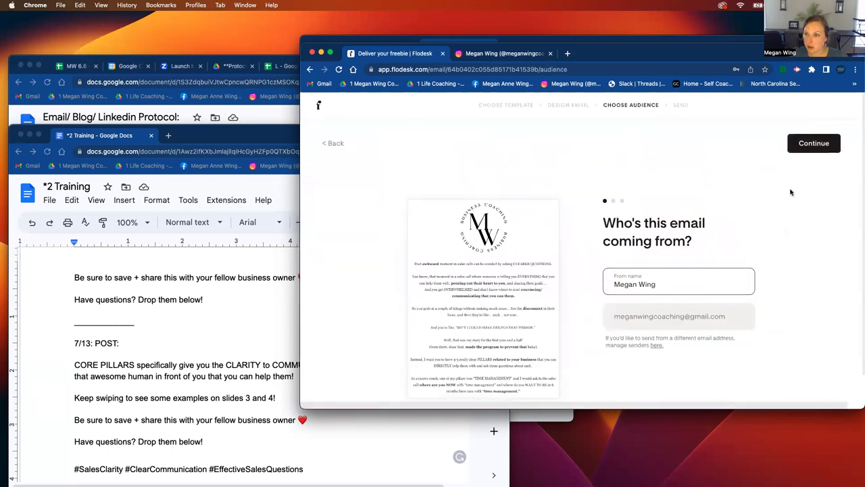
click(812, 151)
click(150, 320)
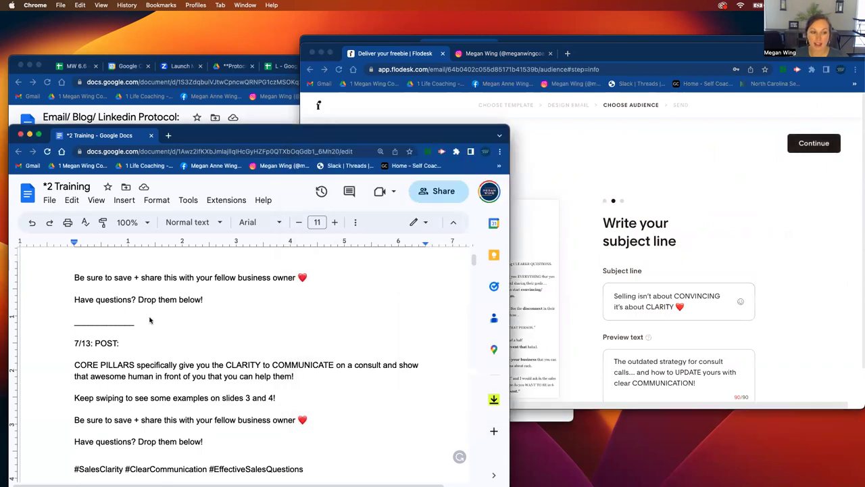
scroll(217, 385, down, 5)
scroll(217, 387, up, 10)
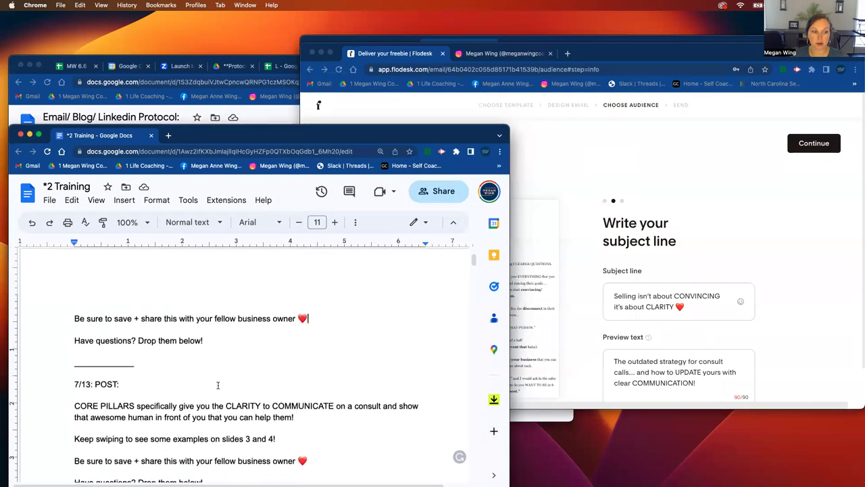
scroll(217, 386, up, 10)
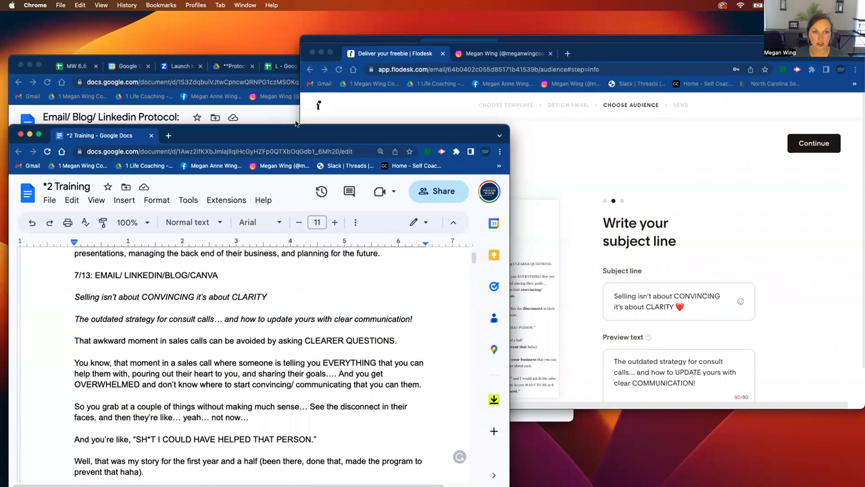
drag(300, 136, 298, 58)
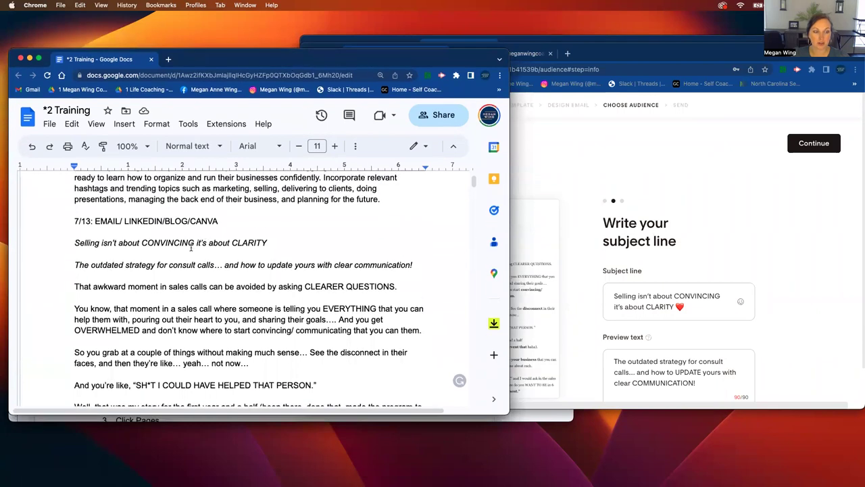
- Compare the two italicized opening sentences of the 7/13 copy with the email's subject line and preview text
triple_click(191, 247)
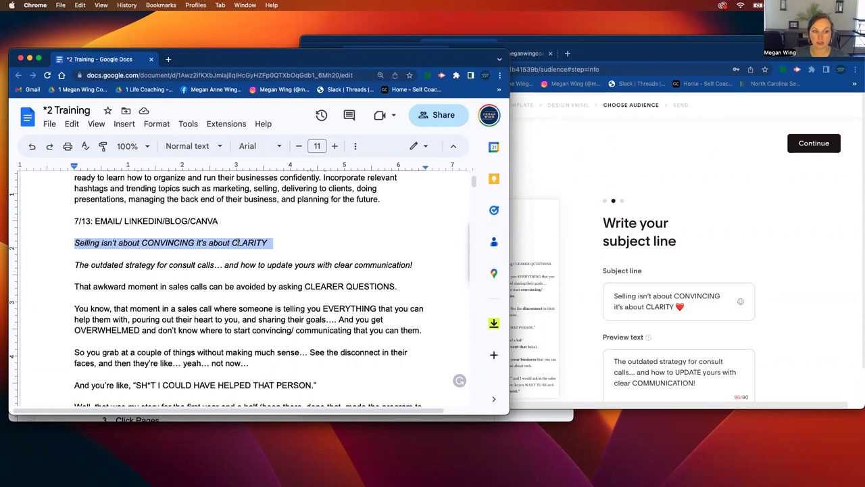
double_click(164, 245)
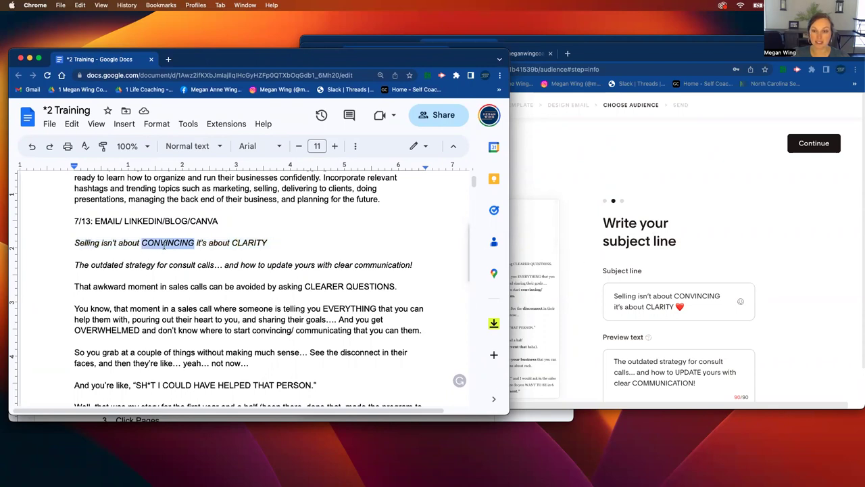
double_click(163, 245)
triple_click(163, 245)
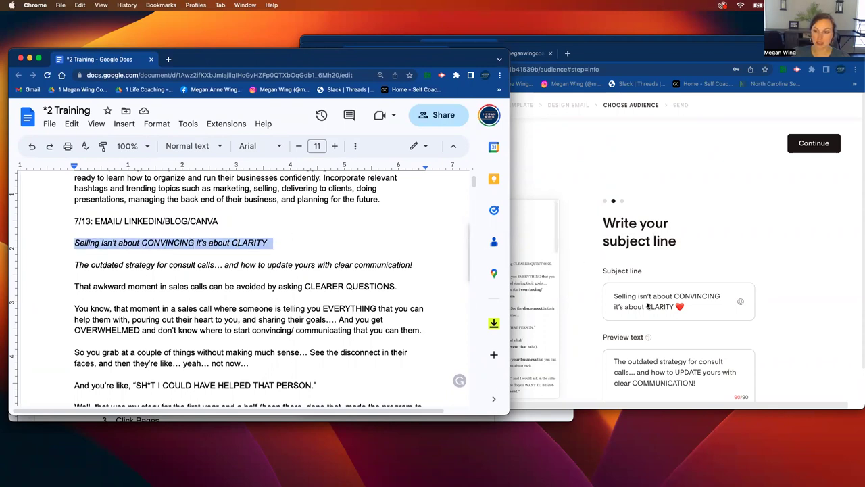
triple_click(185, 266)
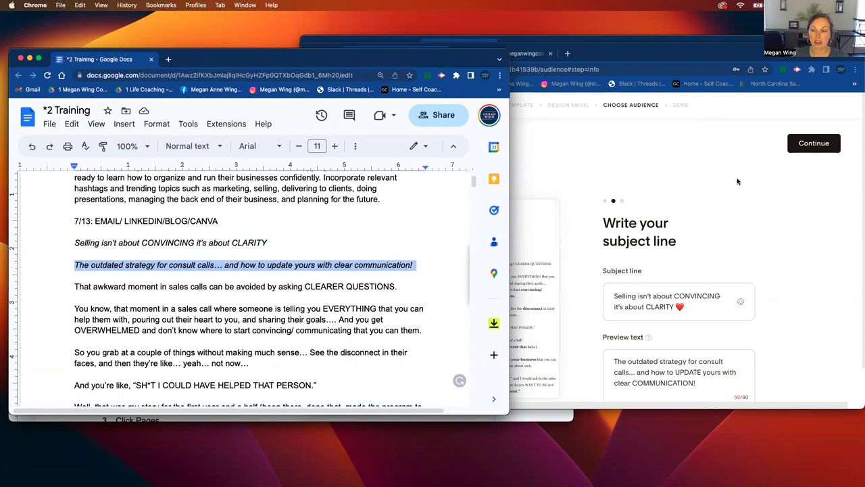
- Check the recipients chosen for the Flodesk email and return to the subject line stage
click(803, 147)
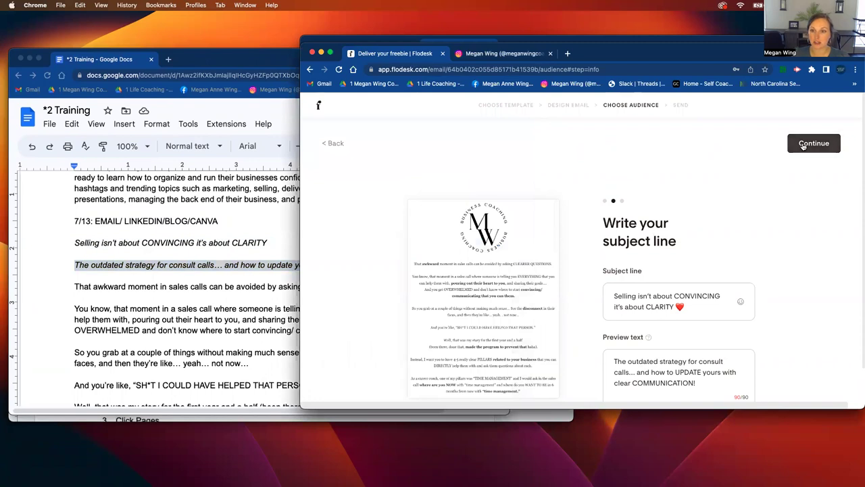
click(803, 144)
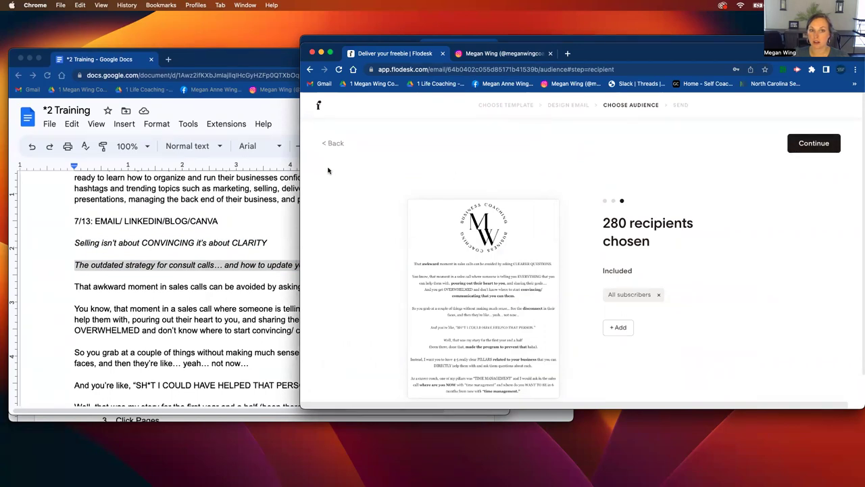
click(335, 144)
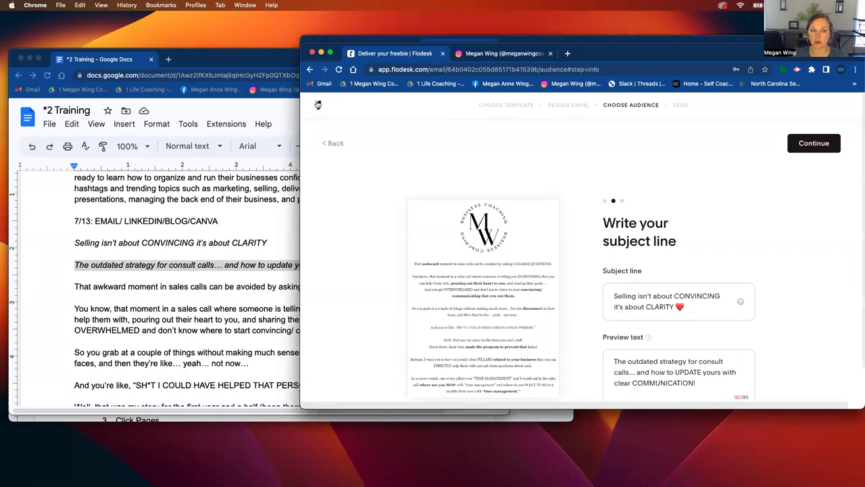
- Go back to the My emails list and reopen the most recently edited "Deliver your freebie" draft for editing
click(318, 104)
scroll(511, 197, down, 1)
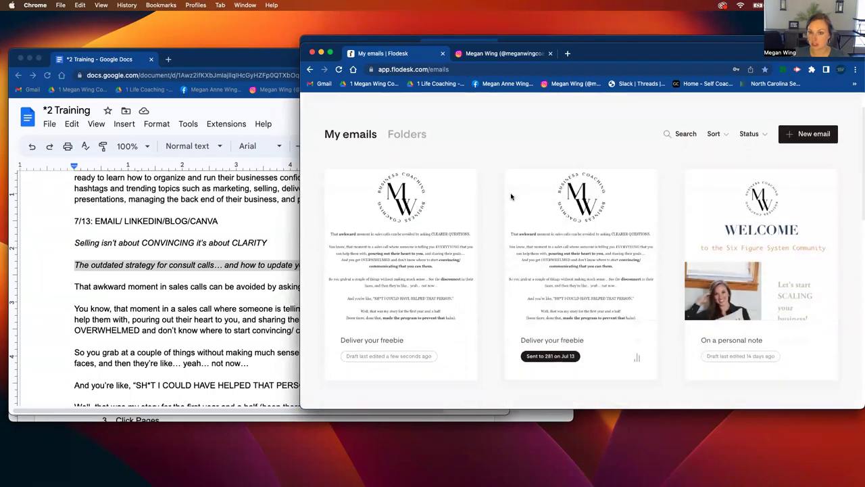
scroll(511, 197, down, 1)
click(460, 123)
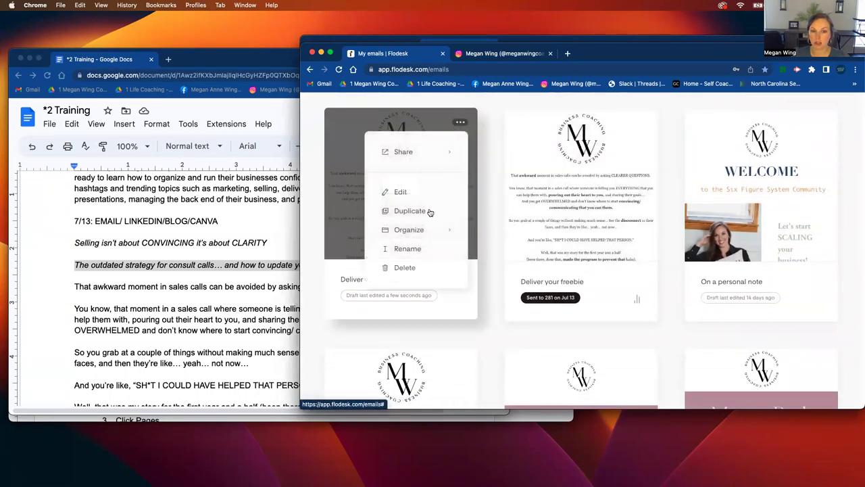
click(396, 192)
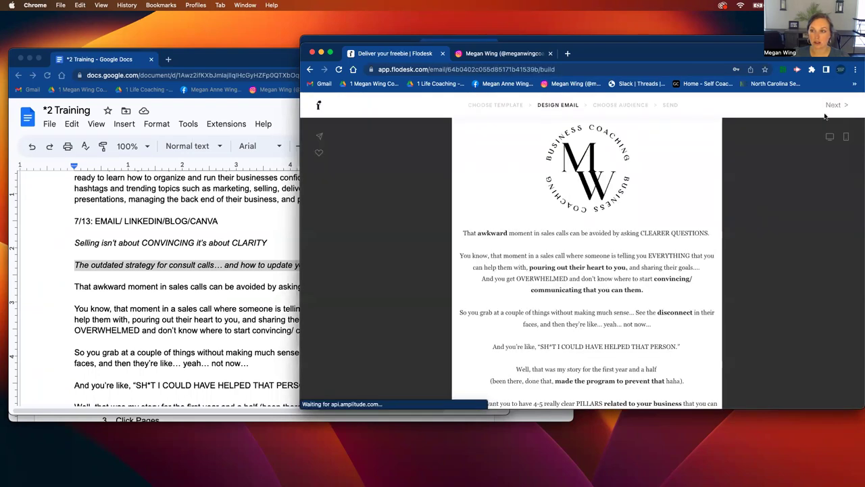
- Advance the reopened draft through the sender, subject line and recipient stages to the send scheduling page
click(833, 106)
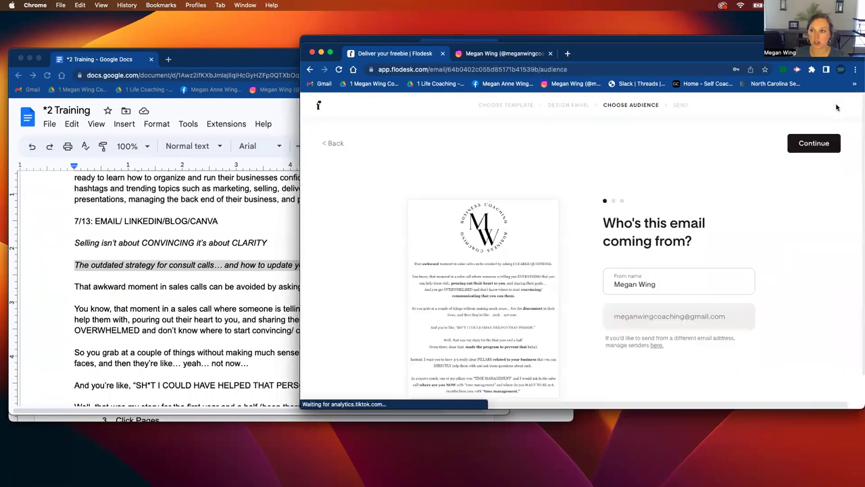
click(811, 144)
click(811, 144)
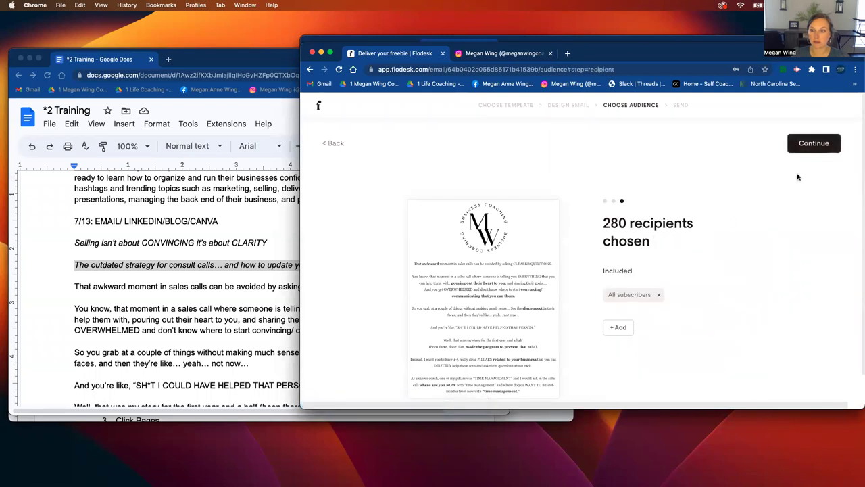
click(811, 144)
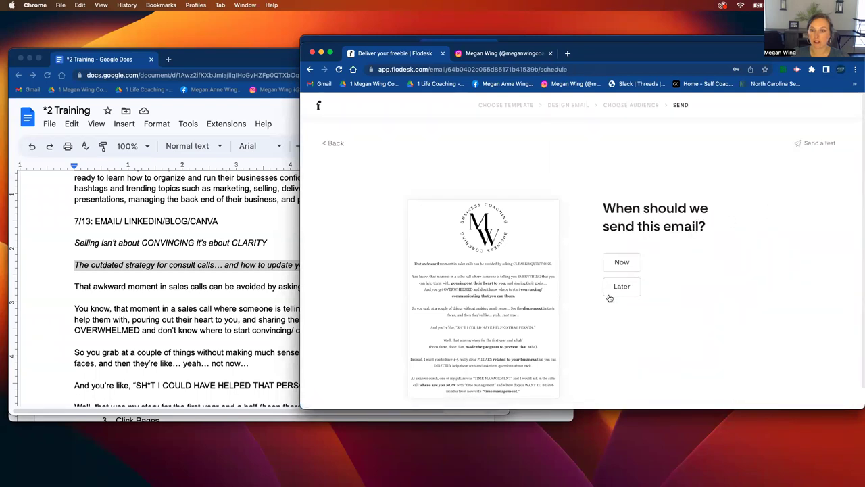
- Choose a later send date of Jul 20 with the best time for morning, and go back to the recipients without saving the time
click(621, 286)
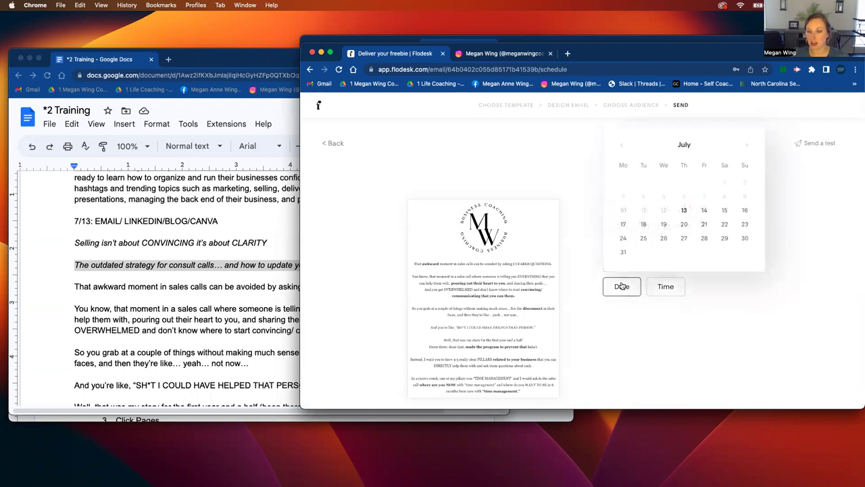
click(684, 224)
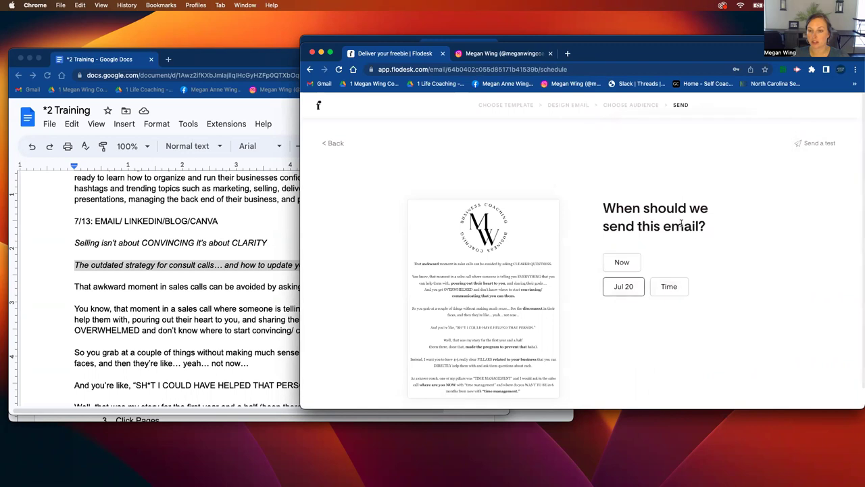
click(667, 286)
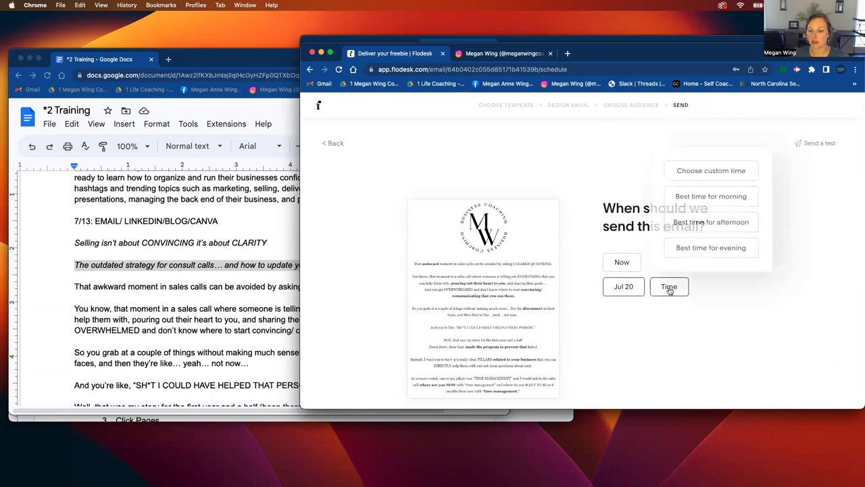
click(718, 196)
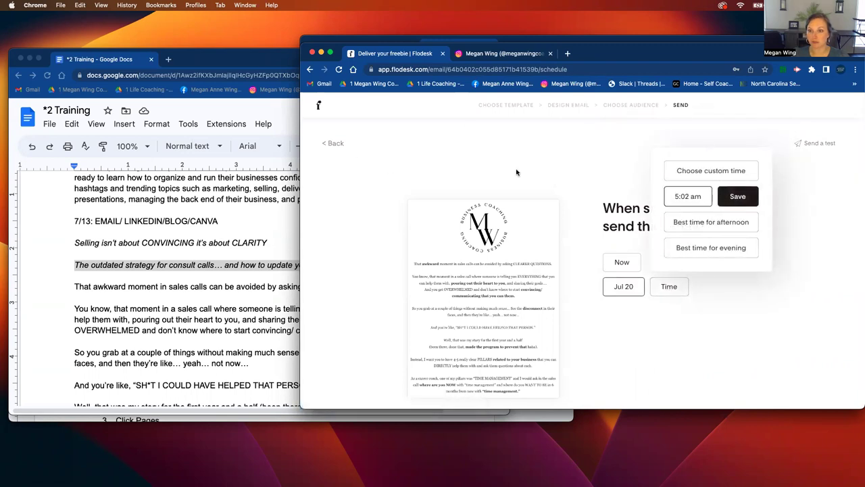
click(330, 143)
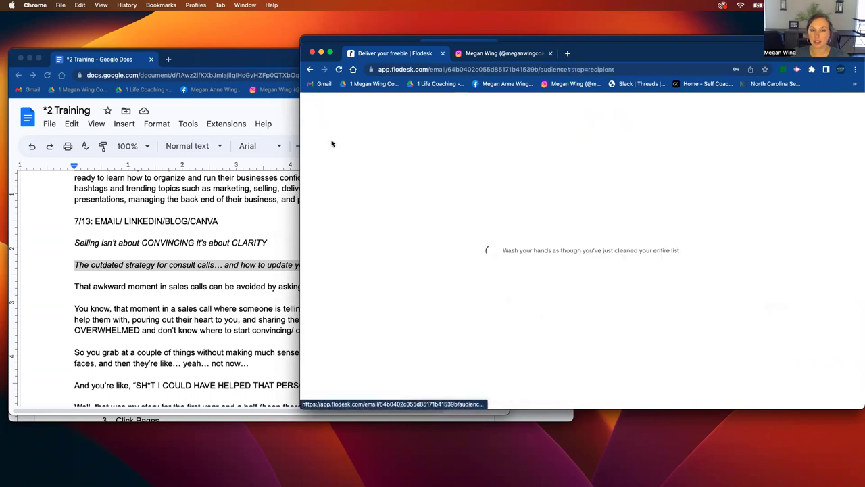
- Read the end of the 7/13 copy in the Training document, consult the Email/Blog/LinkedIn Protocol document, and return to the Training document
click(177, 208)
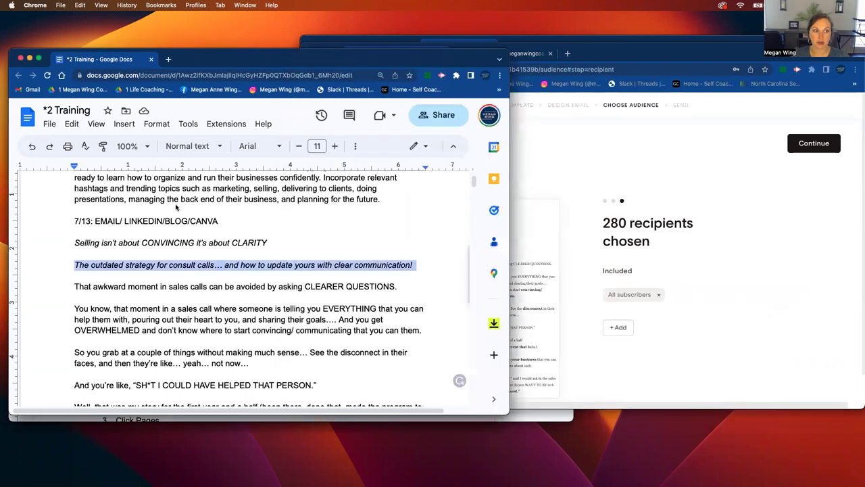
scroll(165, 247, down, 8)
scroll(165, 247, down, 1)
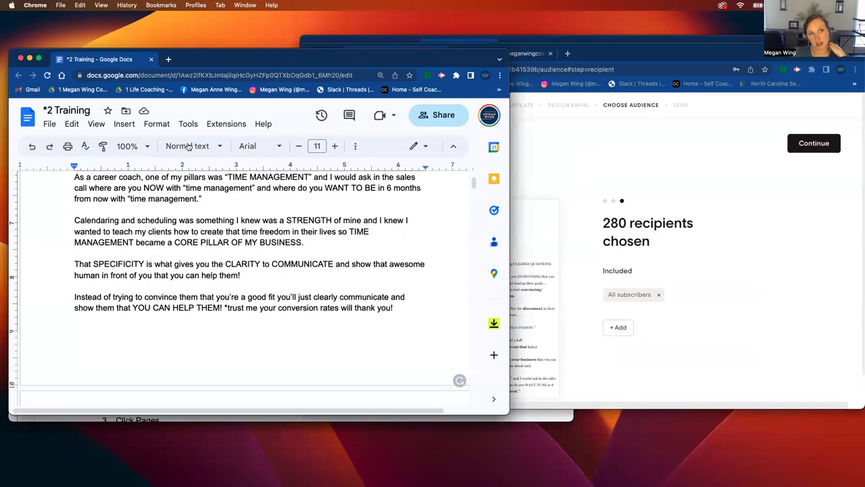
drag(161, 60, 161, 169)
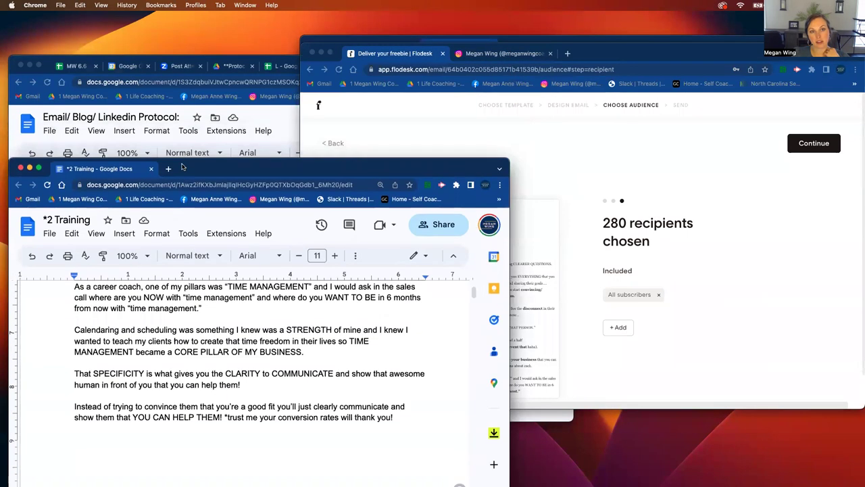
click(202, 131)
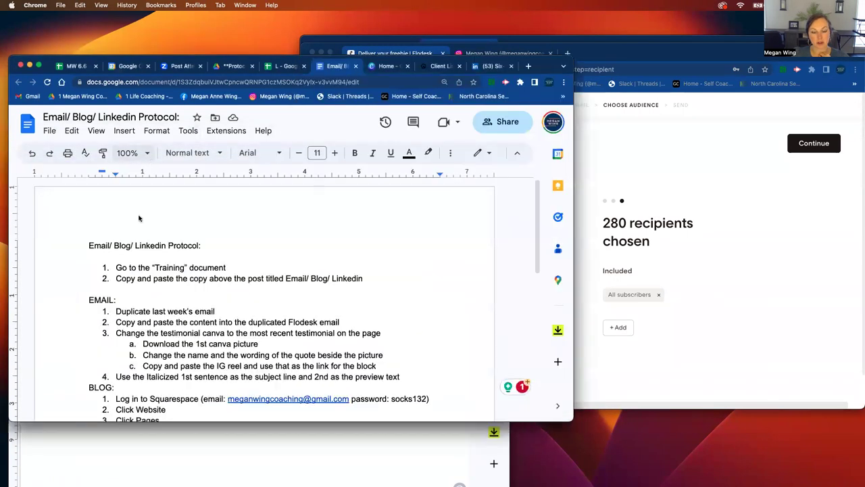
click(164, 457)
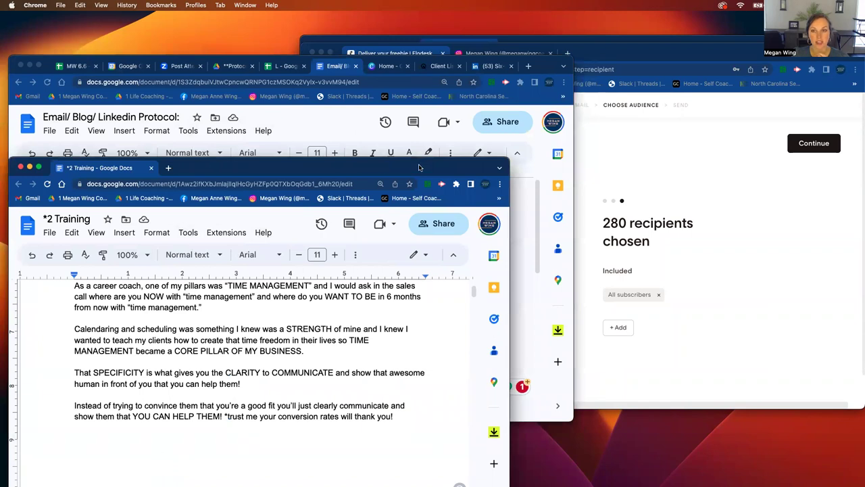
- Return to the Flodesk draft and go back from the recipients stage to the email design
click(684, 216)
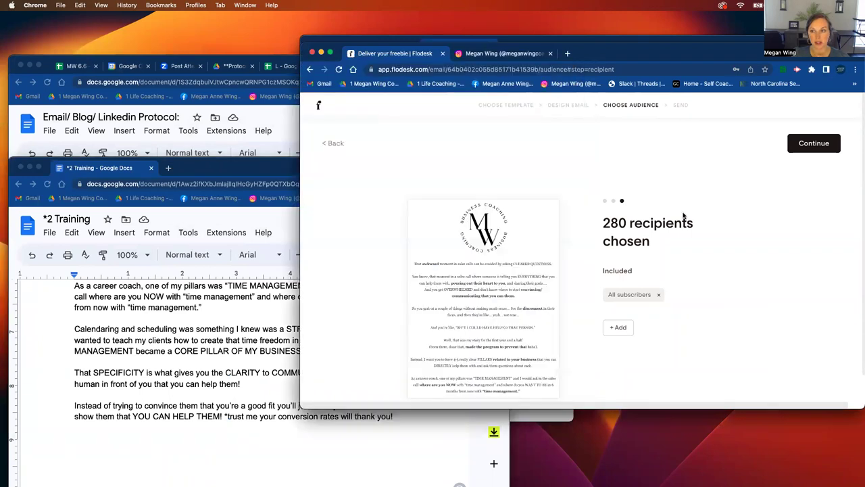
click(321, 52)
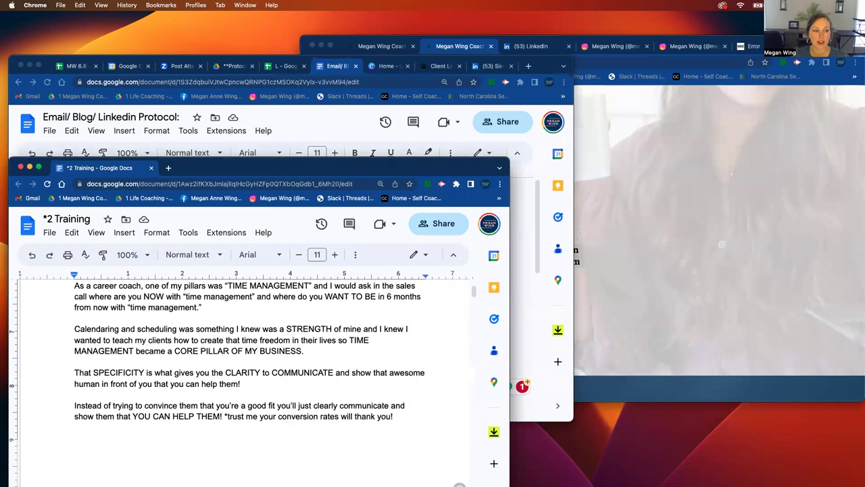
click(722, 244)
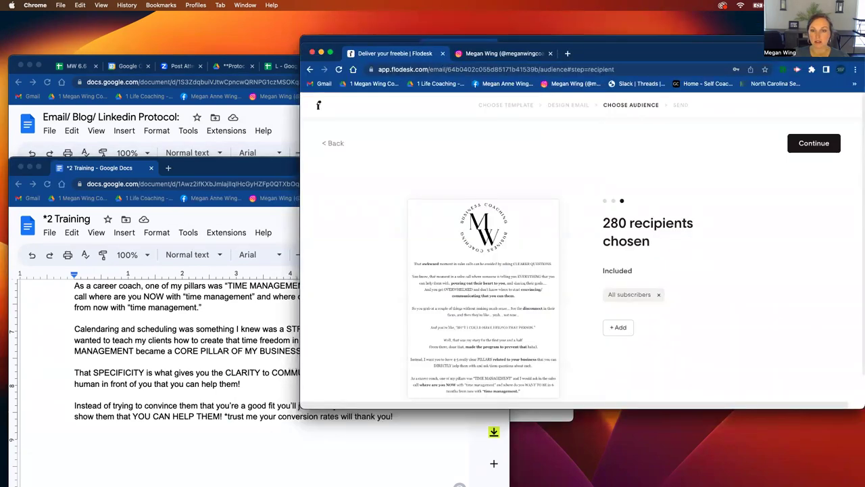
click(333, 142)
click(333, 143)
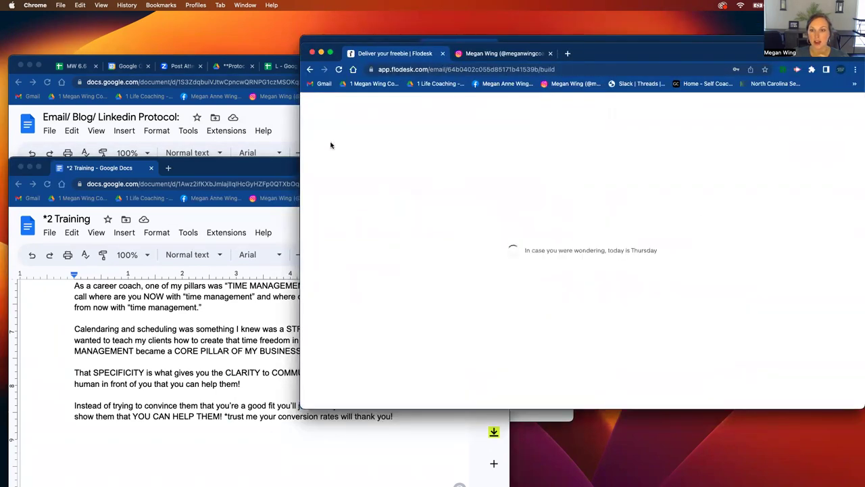
- Open the client's coaching results reel on Instagram and review the testimonial picture, quote and reel link instructions in the protocol document
click(499, 54)
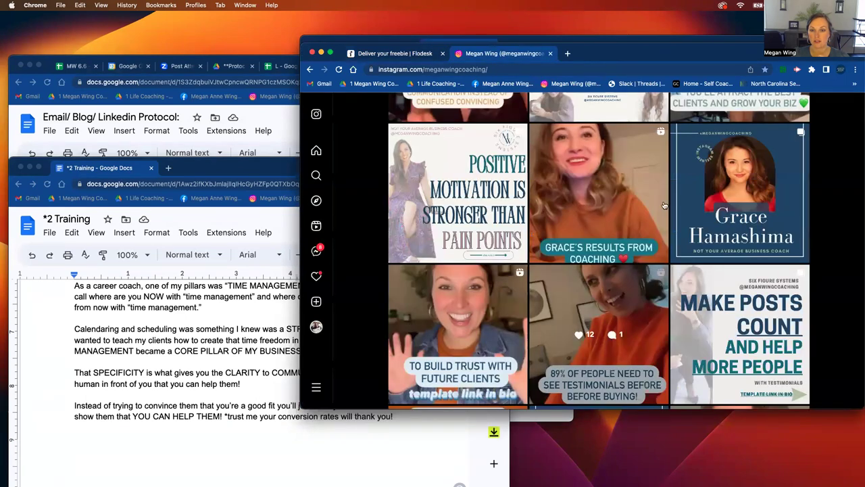
click(659, 196)
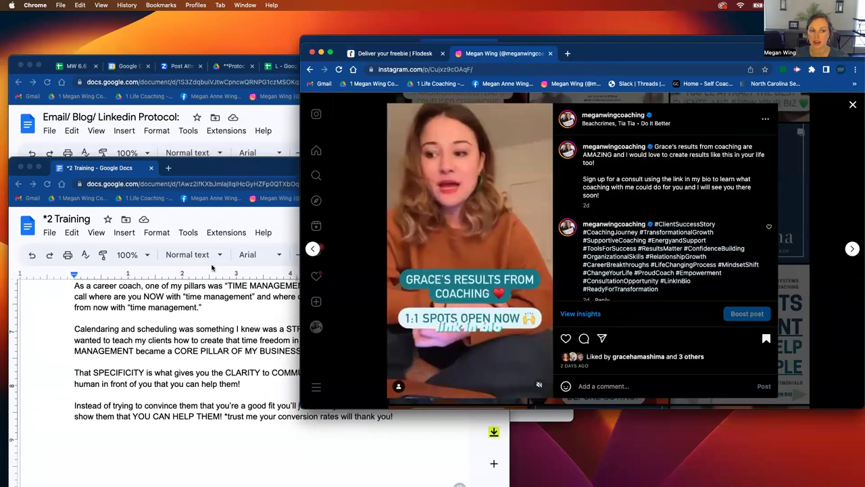
click(230, 120)
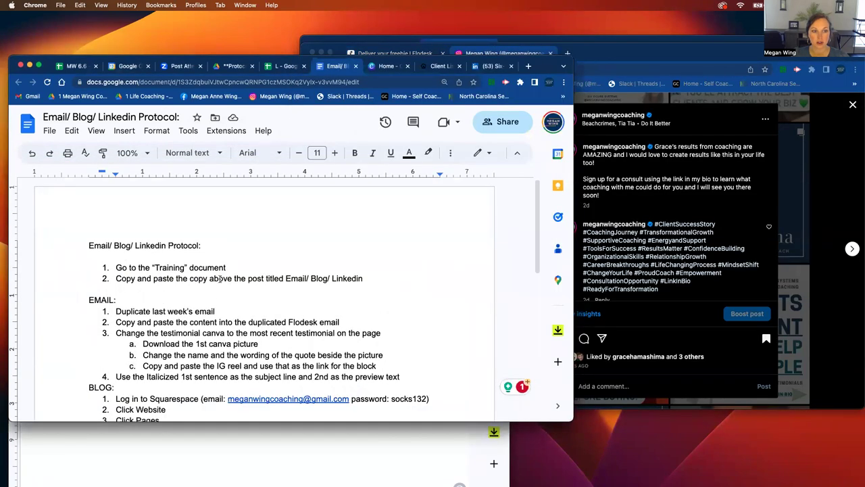
scroll(147, 331, down, 1)
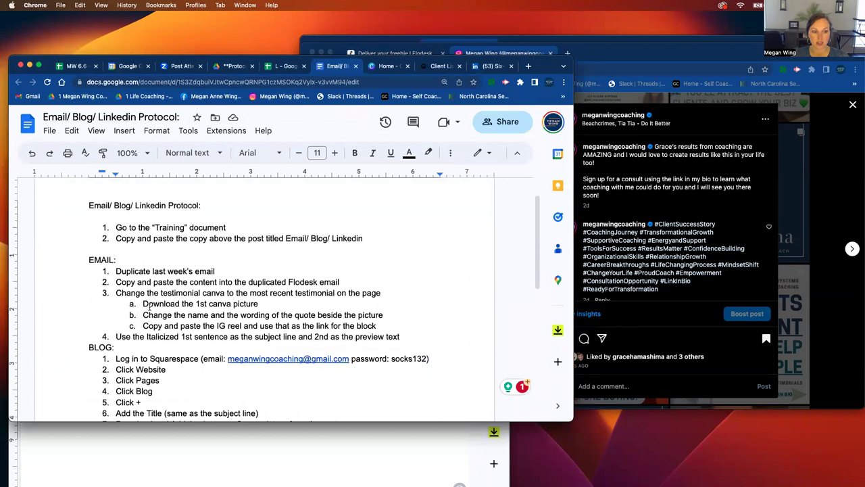
triple_click(144, 304)
triple_click(167, 317)
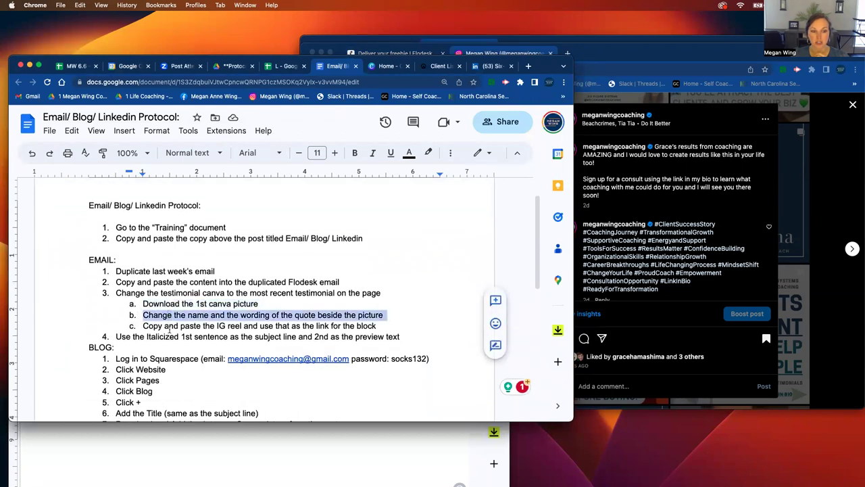
double_click(171, 325)
triple_click(170, 326)
- Copy the Instagram reel's link and set it as the web address of the testimonial block in the Flodesk email
click(765, 123)
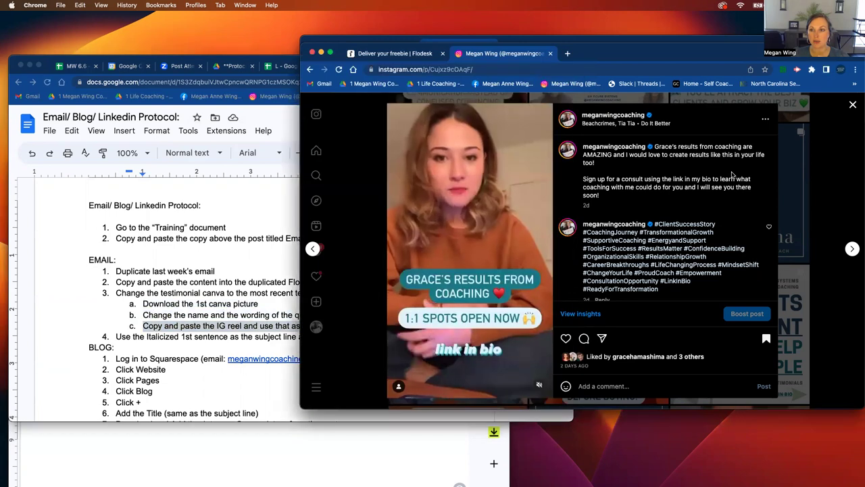
click(765, 122)
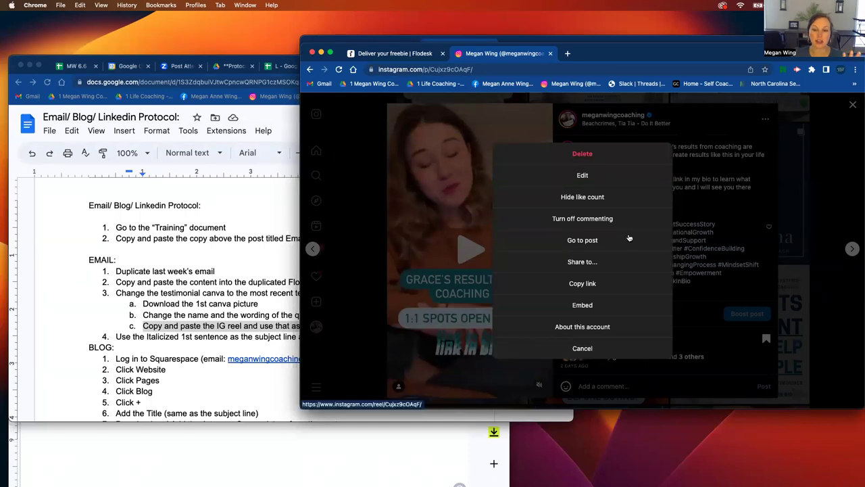
click(595, 281)
click(398, 50)
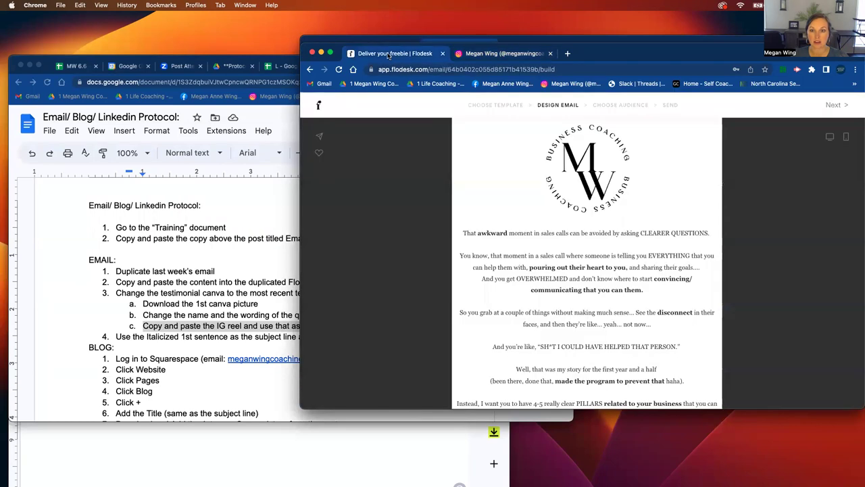
scroll(701, 242, down, 10)
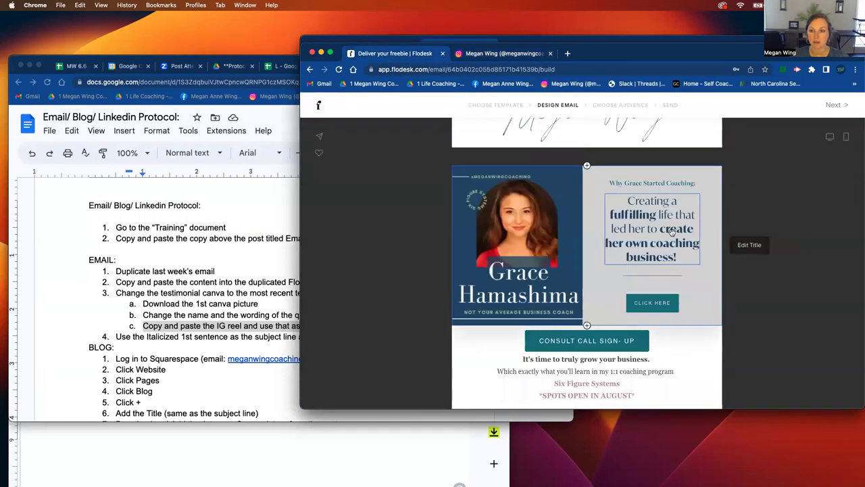
click(652, 230)
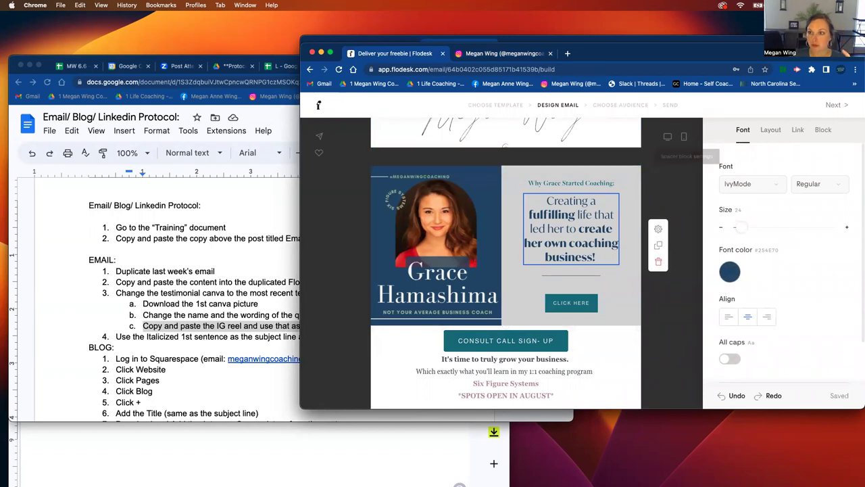
click(798, 129)
triple_click(746, 249)
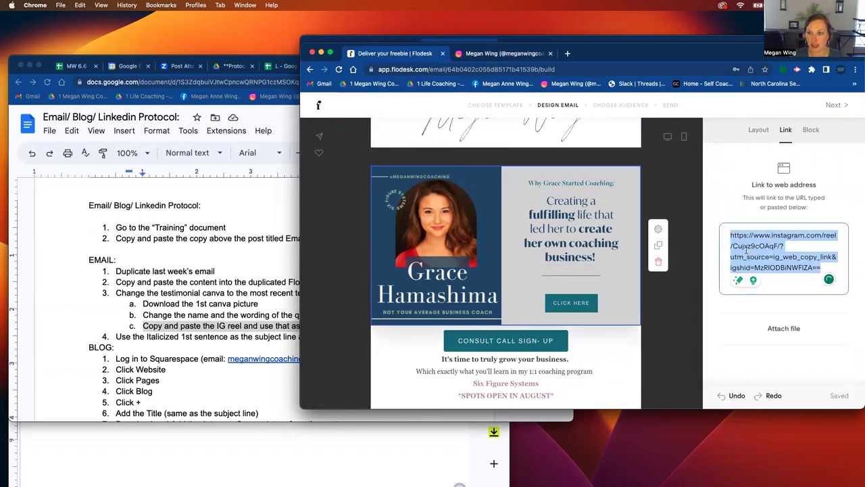
key(ctrl+v)
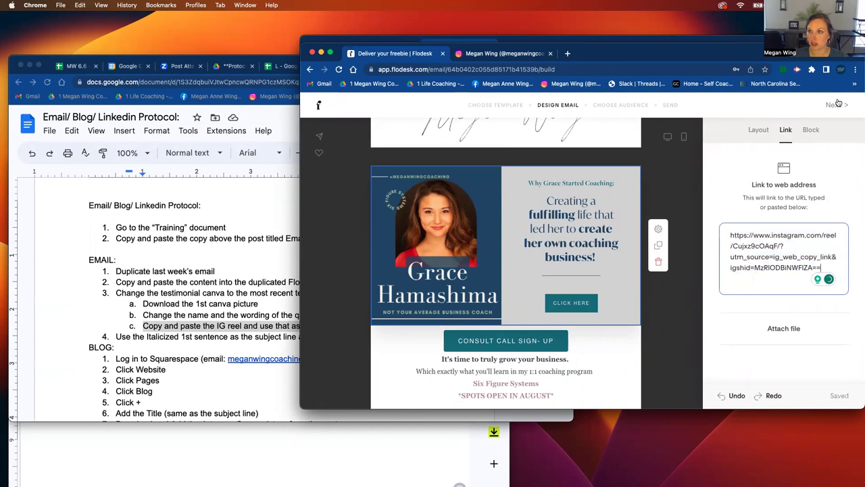
- Review the protocol's subject line and preview text instruction, put the Flodesk window away, and read the BLOG instructions
click(181, 304)
triple_click(163, 334)
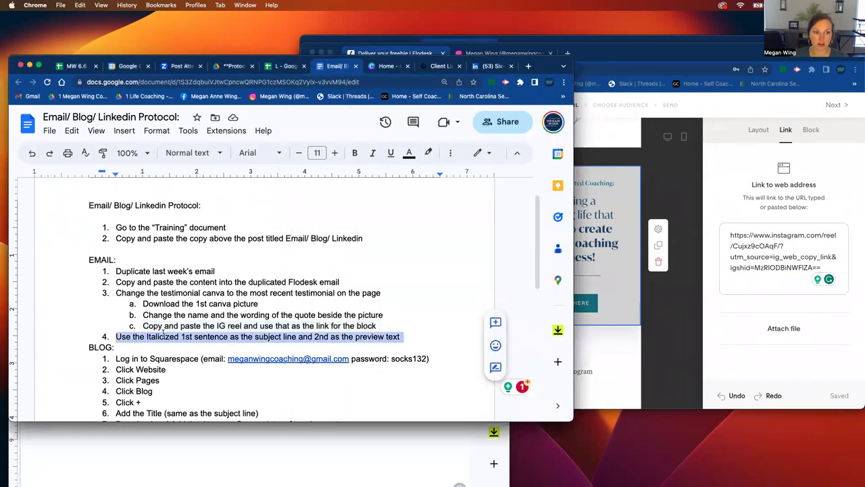
click(176, 279)
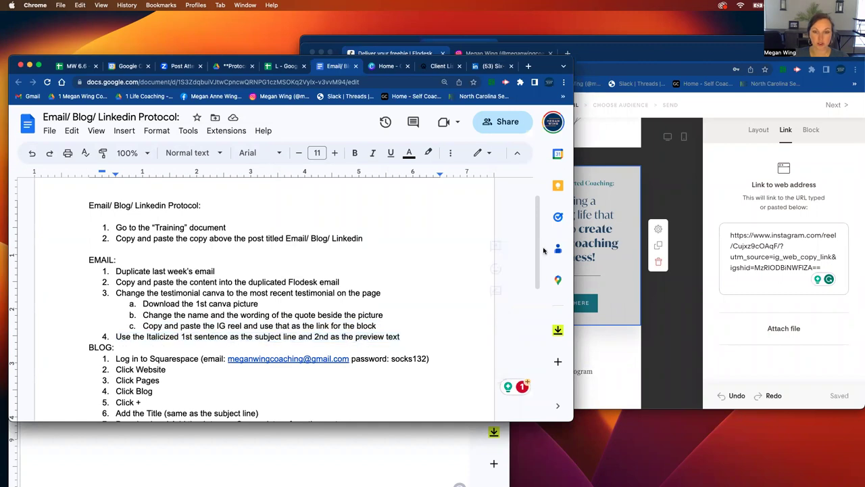
click(665, 293)
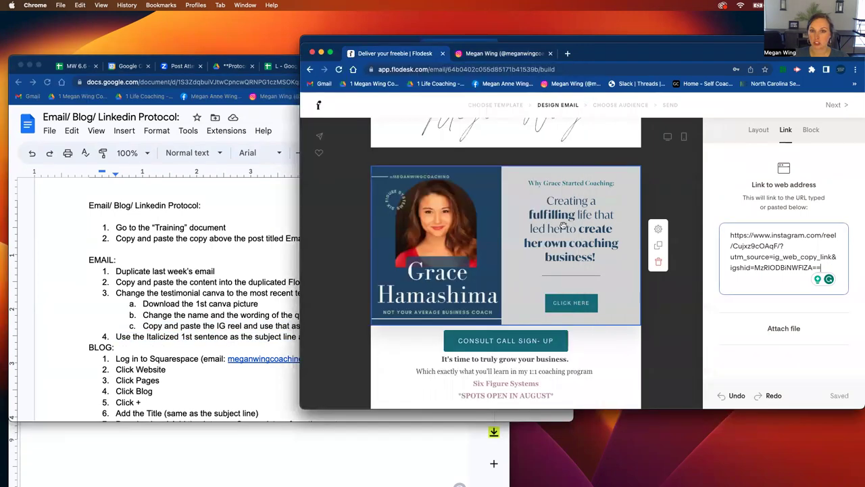
click(313, 52)
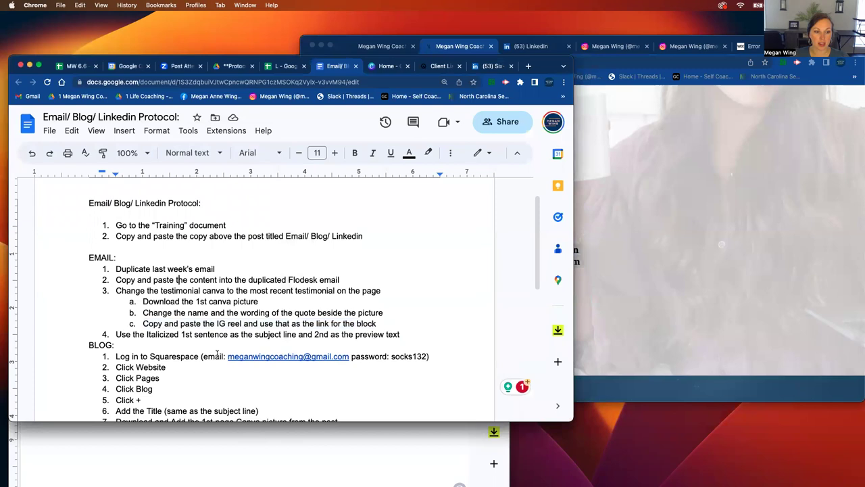
scroll(217, 354, down, 5)
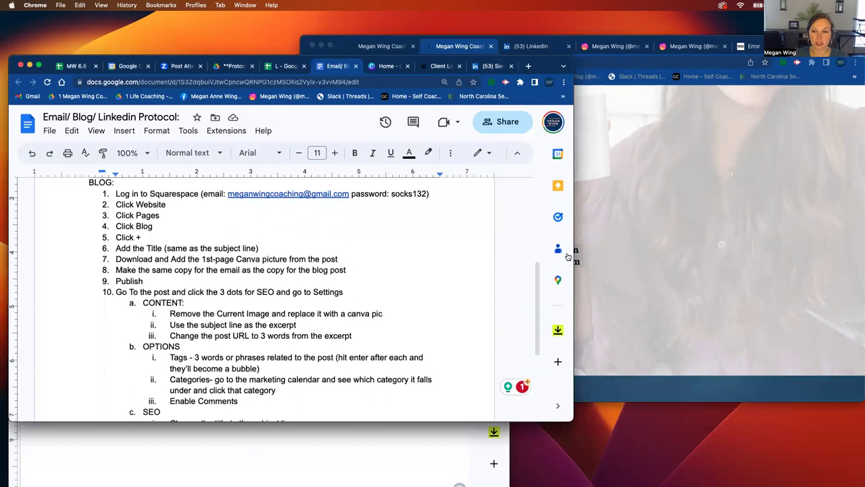
- Switch to the Squarespace site, exit the Home page editor and open the Blog page's list of posts
click(625, 251)
click(367, 230)
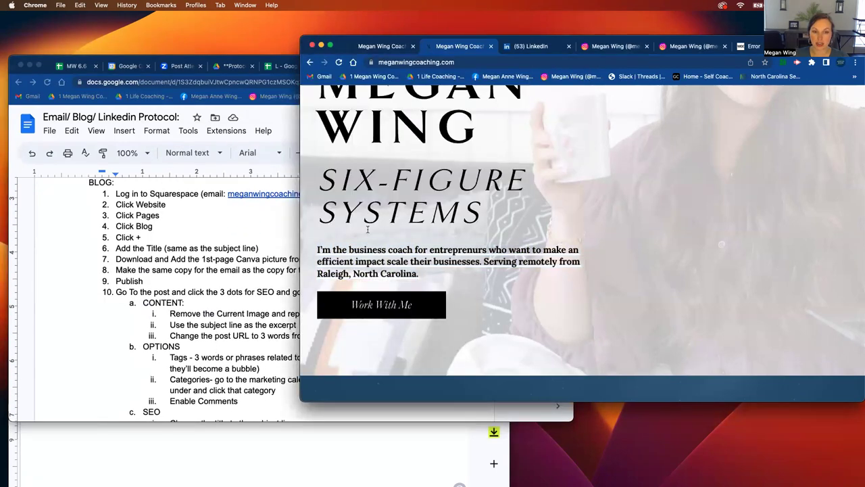
click(382, 46)
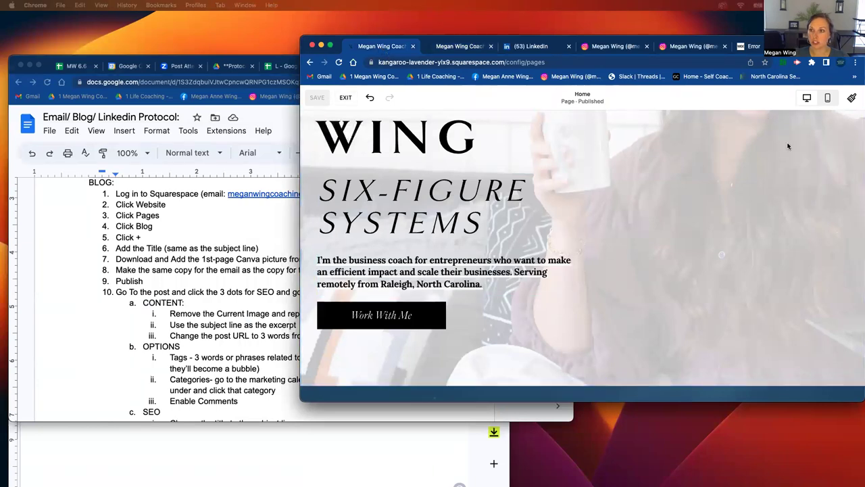
click(580, 97)
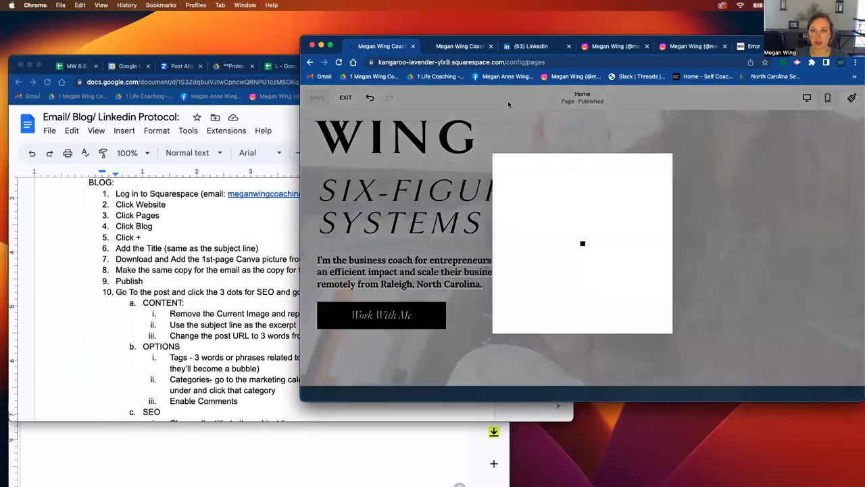
click(379, 128)
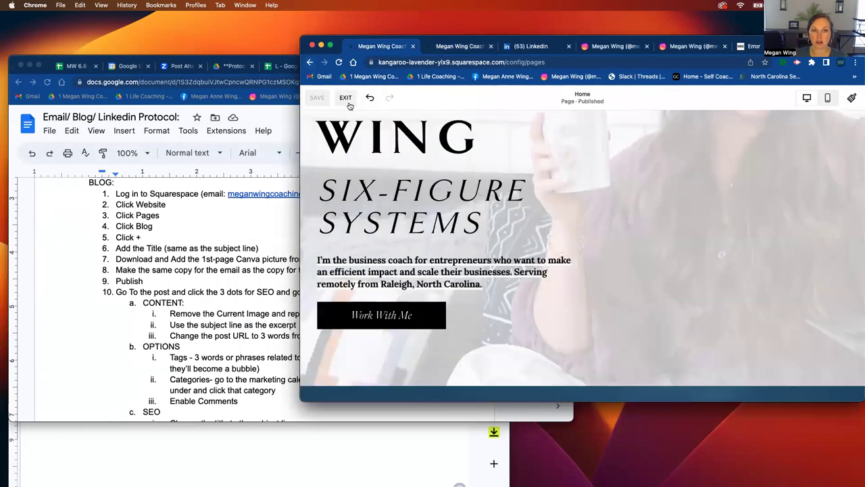
click(347, 99)
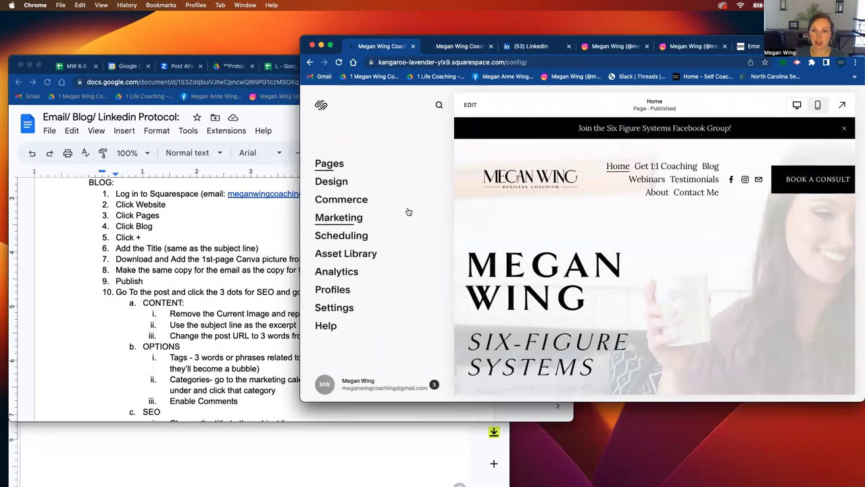
click(330, 164)
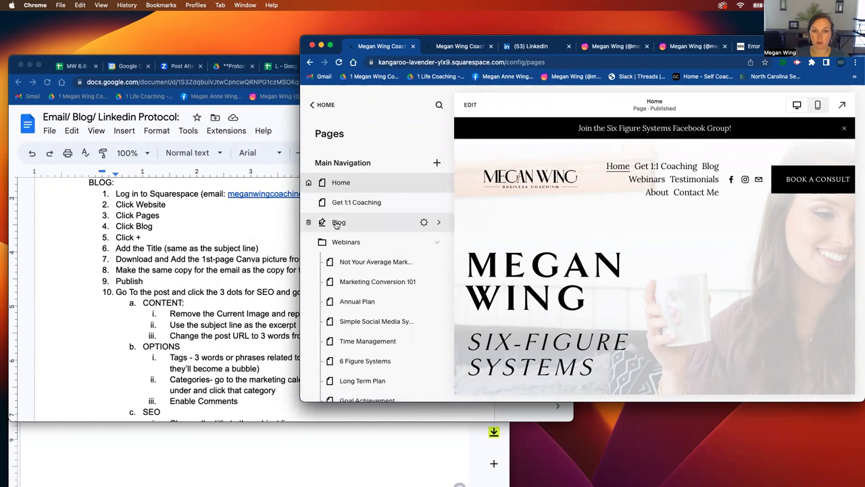
click(337, 223)
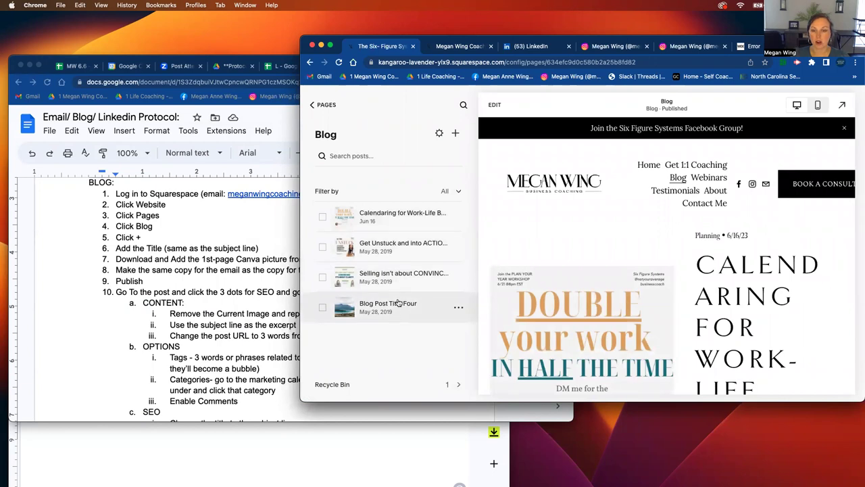
- Preview the "Blog Post Title Four" and "Selling isn't about CONVINCING" posts and add a new blank blog post
click(399, 304)
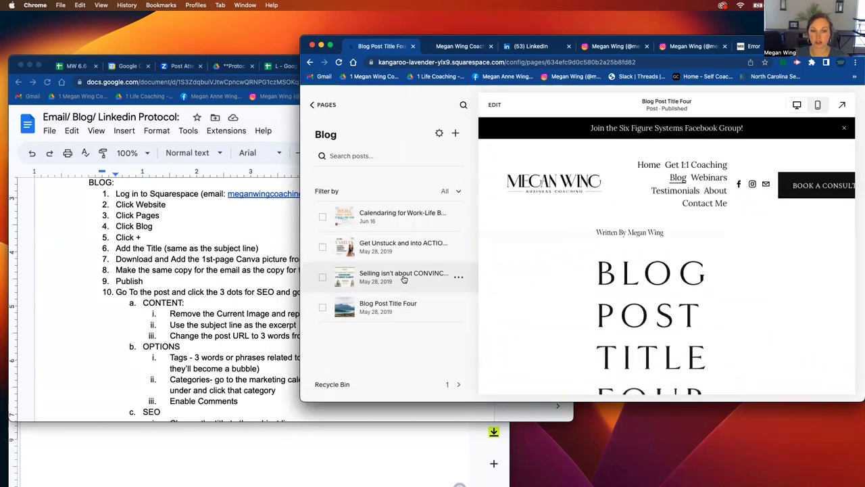
click(403, 279)
click(455, 134)
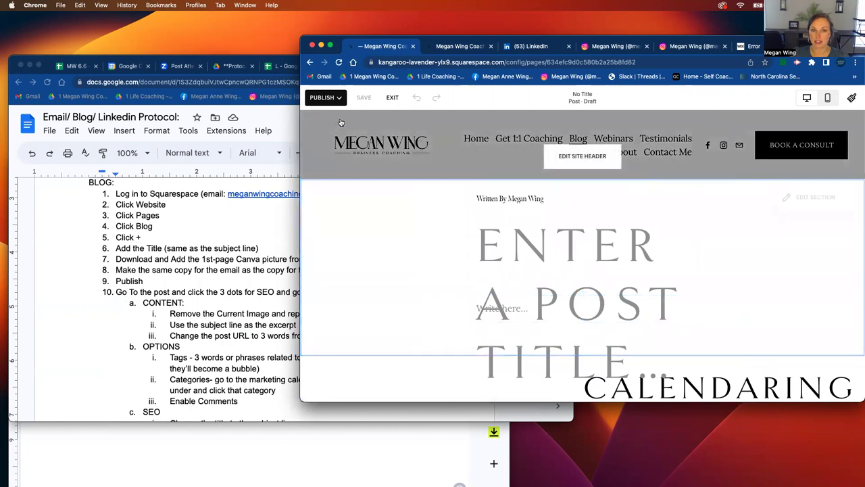
- Exit the new post's editor and delete the untitled draft from the blog
click(322, 97)
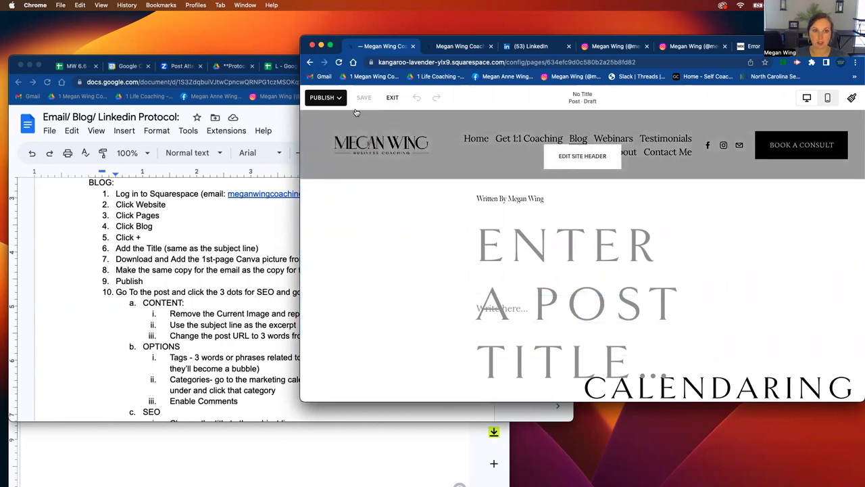
click(392, 98)
click(459, 216)
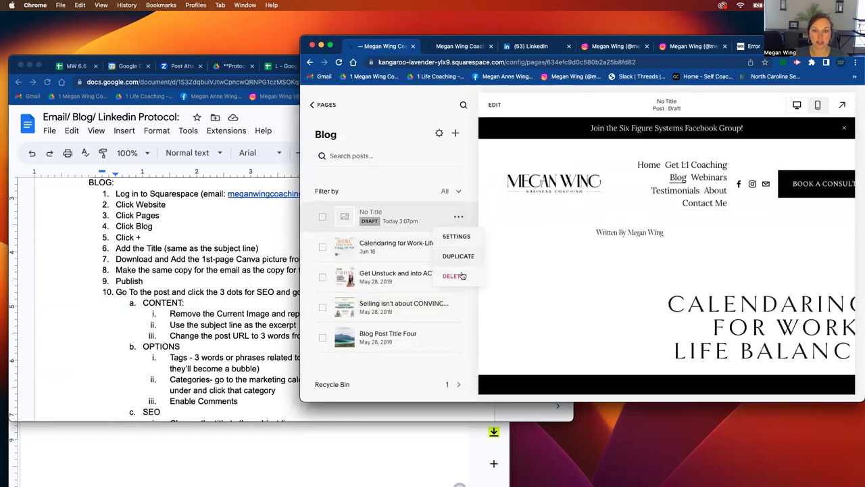
click(462, 275)
click(634, 271)
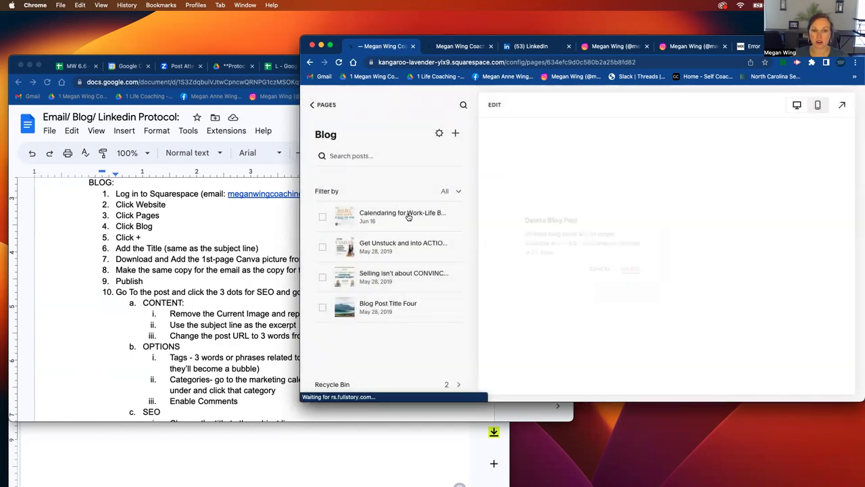
- Open the published "Selling isn't about CONVINCING it's about CLARITY" post and look through its preview
click(402, 273)
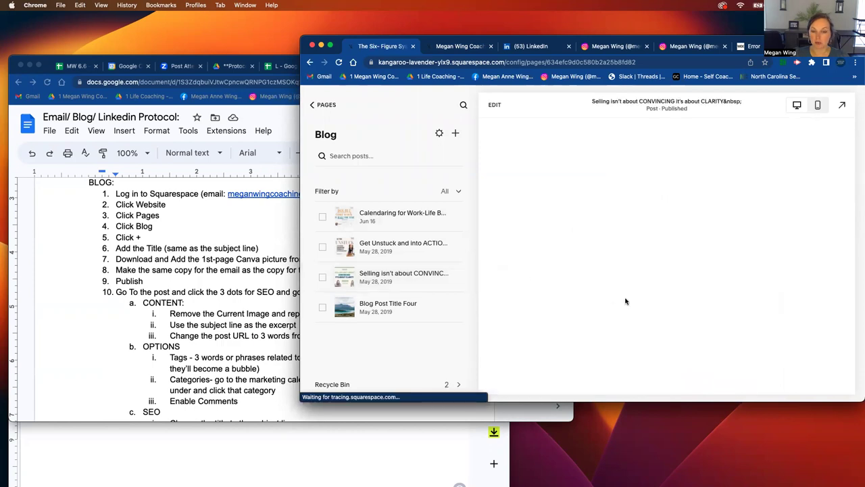
scroll(625, 298, down, 2)
scroll(625, 297, down, 3)
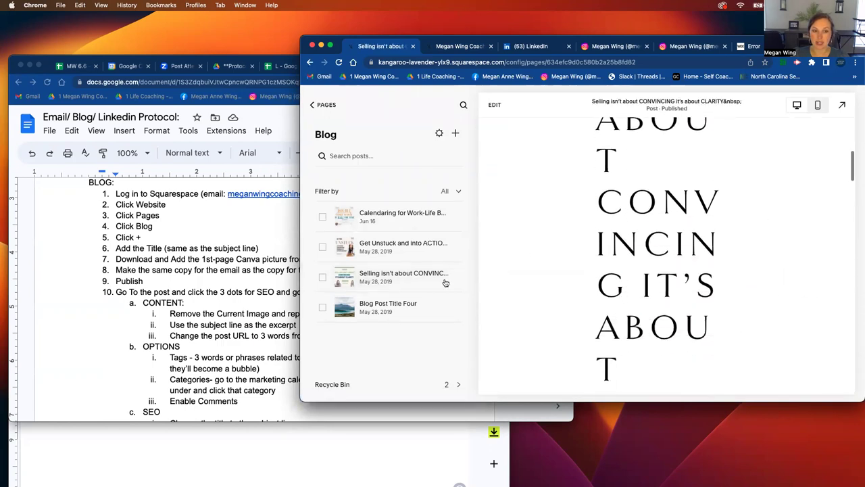
- Move the "*2 Training" document up beside the Squarespace window and open the published "Selling isn't about CONVINCING" post for editing
click(302, 445)
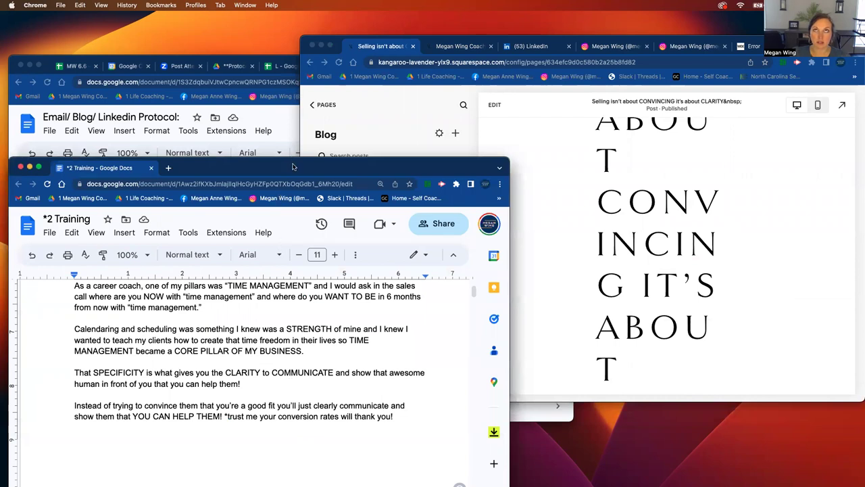
drag(292, 166, 292, 110)
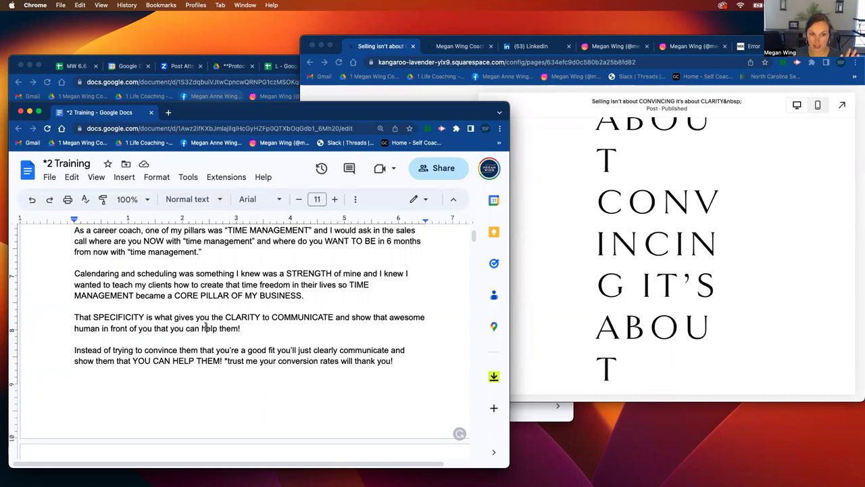
click(610, 295)
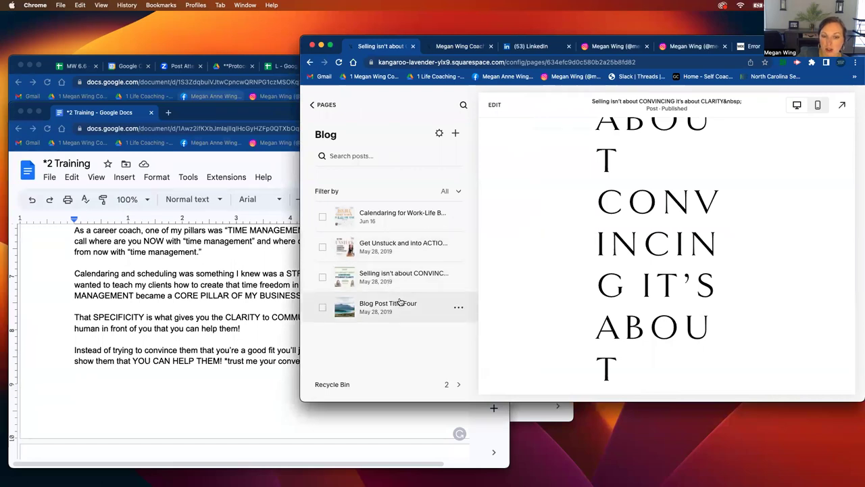
click(494, 104)
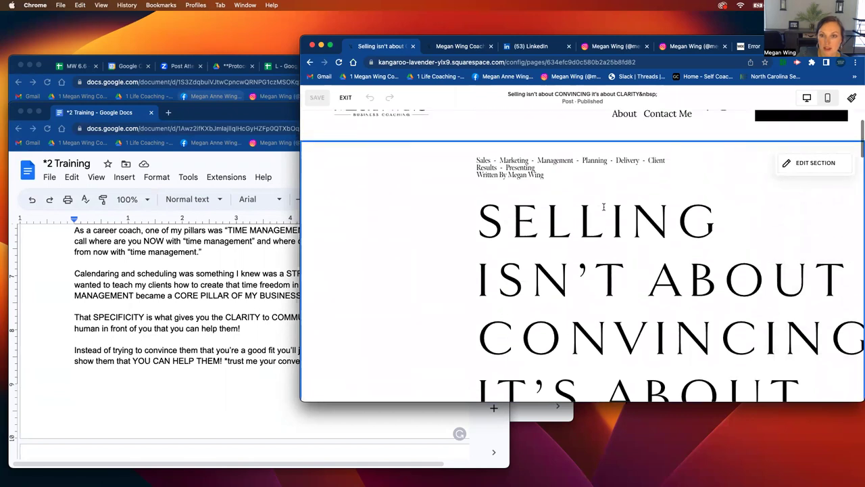
scroll(588, 223, down, 1)
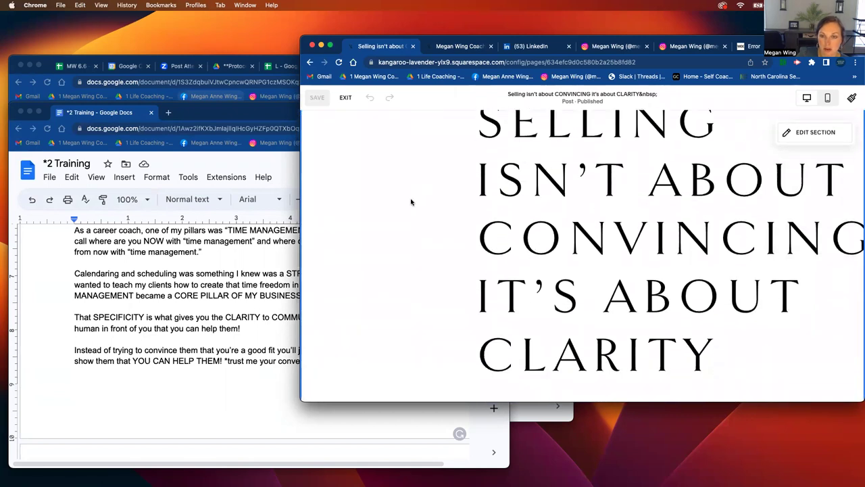
- Select the subject line "Selling isn't about CONVINCING it's about CLARITY" in the training document and compare it with the blog post's title
click(202, 227)
scroll(137, 333, up, 10)
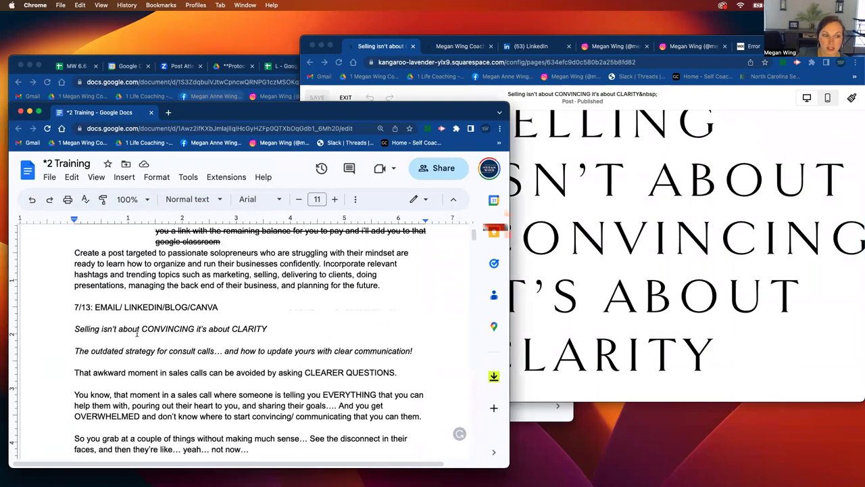
triple_click(142, 328)
click(647, 229)
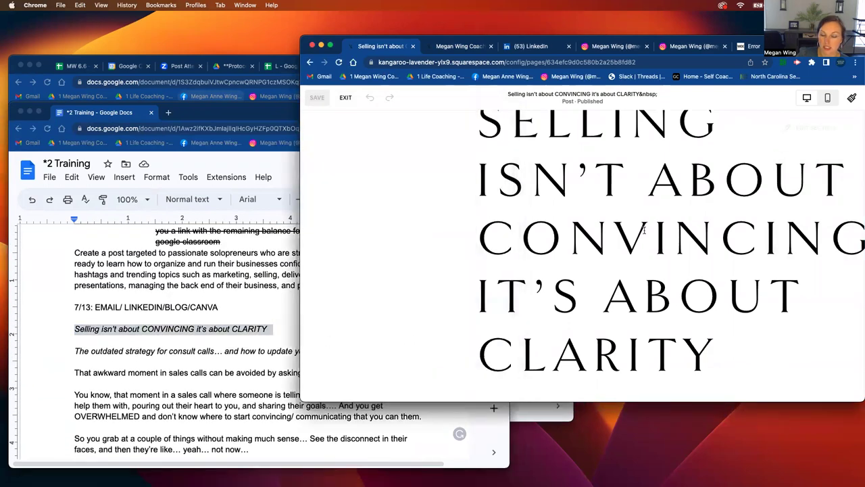
scroll(621, 274, up, 1)
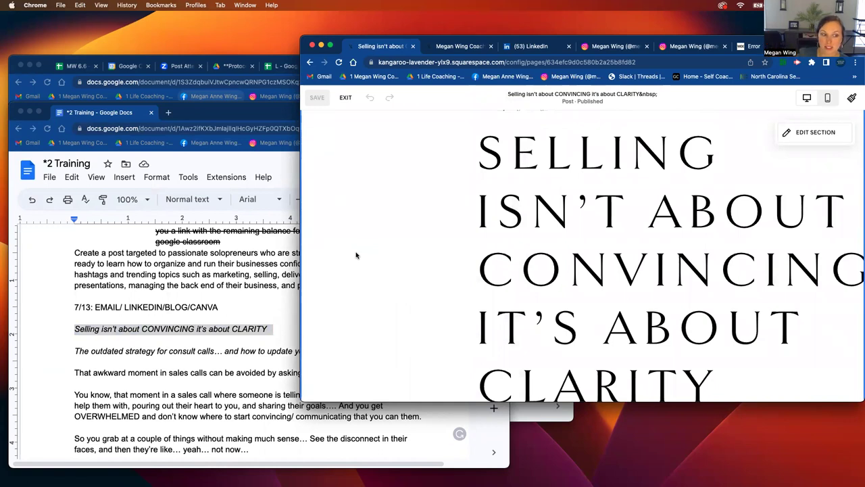
scroll(536, 211, down, 5)
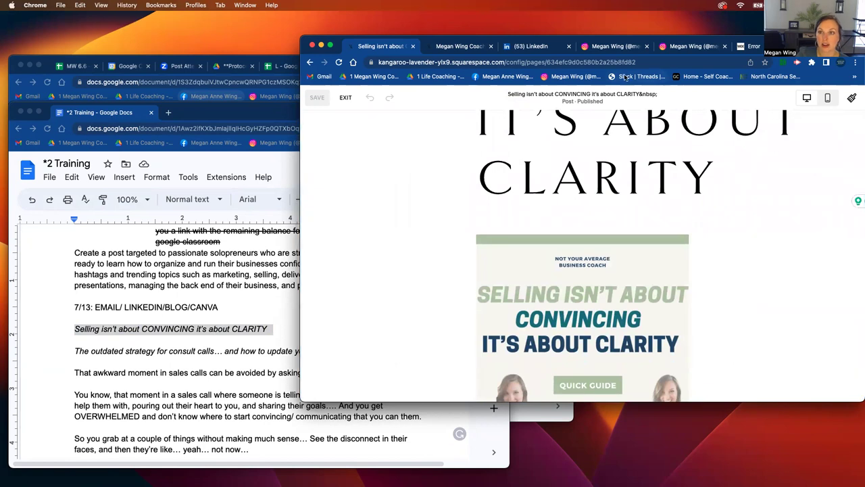
- Load Canva in place of the Wix error page and find the 7/13 "Clarity over Convincing" design among the recent designs
click(752, 46)
click(691, 62)
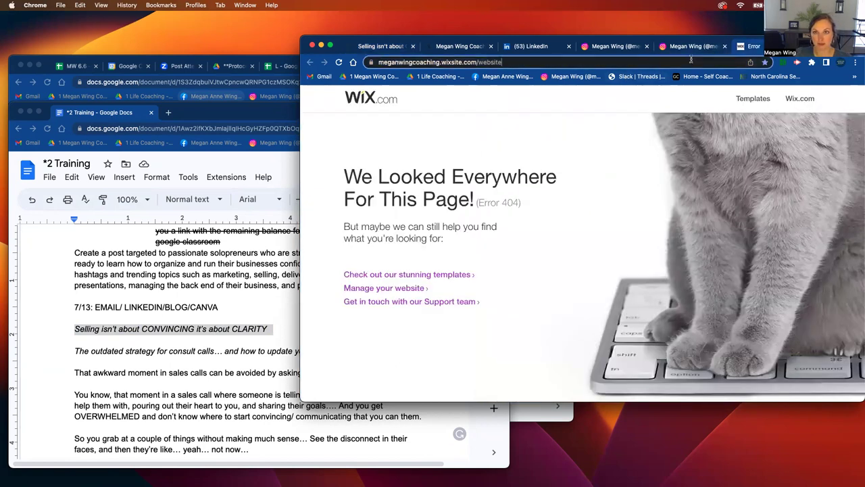
text(can)
key(Return)
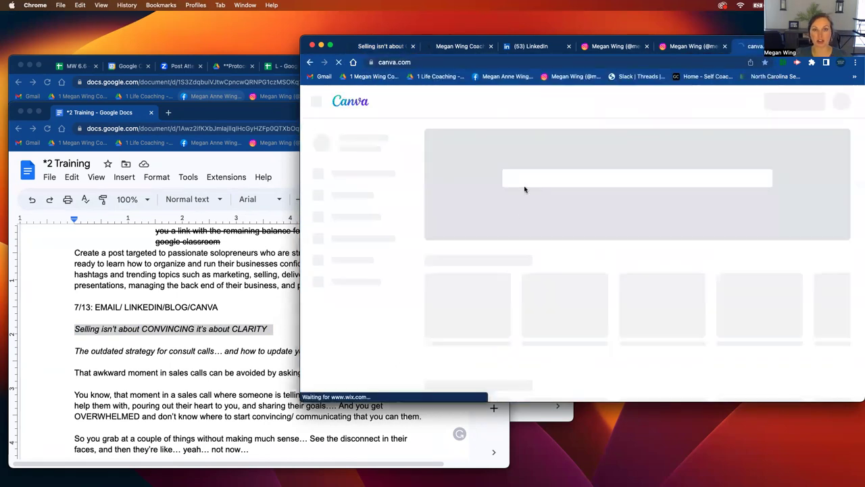
scroll(570, 299, down, 3)
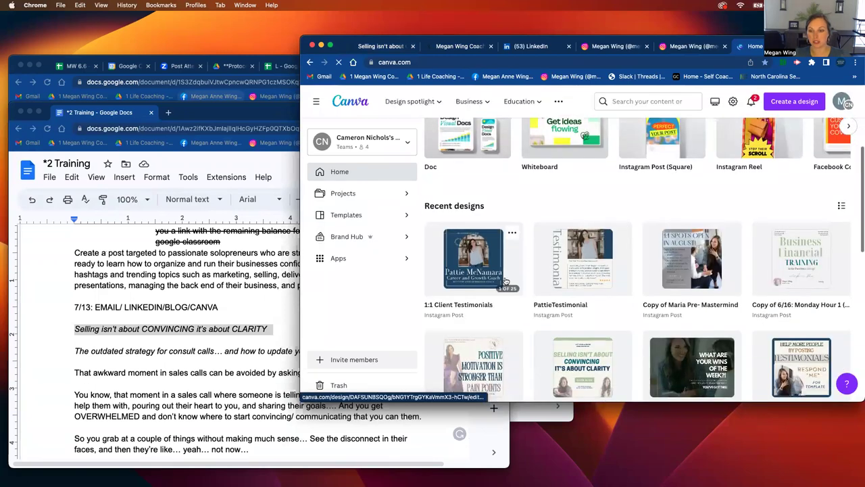
scroll(560, 316, down, 2)
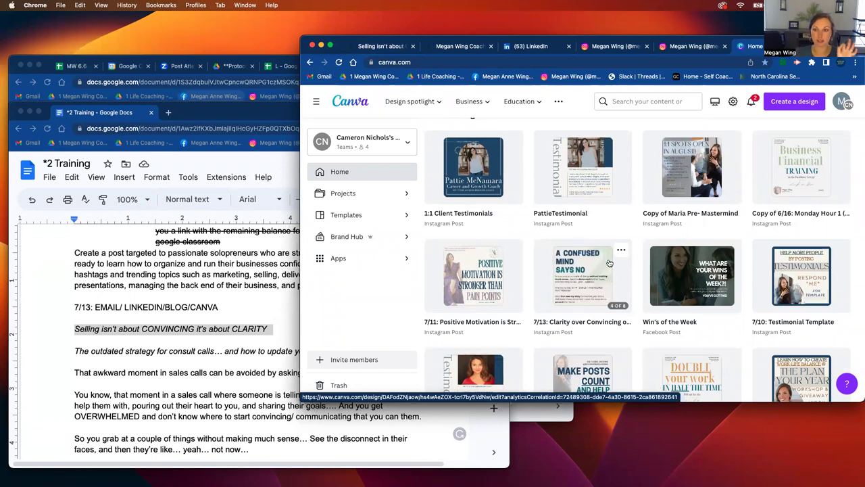
- Return to the blog post, open the settings of its quick guide image and choose Caption Below for the caption
click(399, 46)
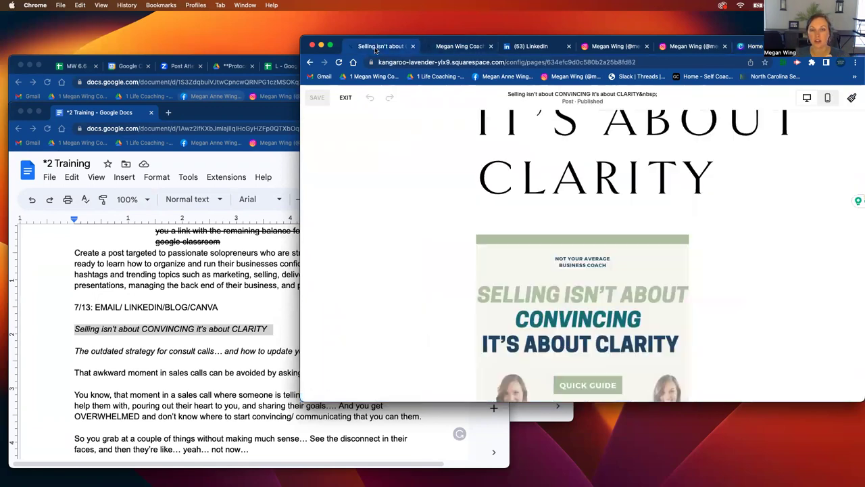
scroll(500, 315, down, 1)
scroll(500, 314, down, 1)
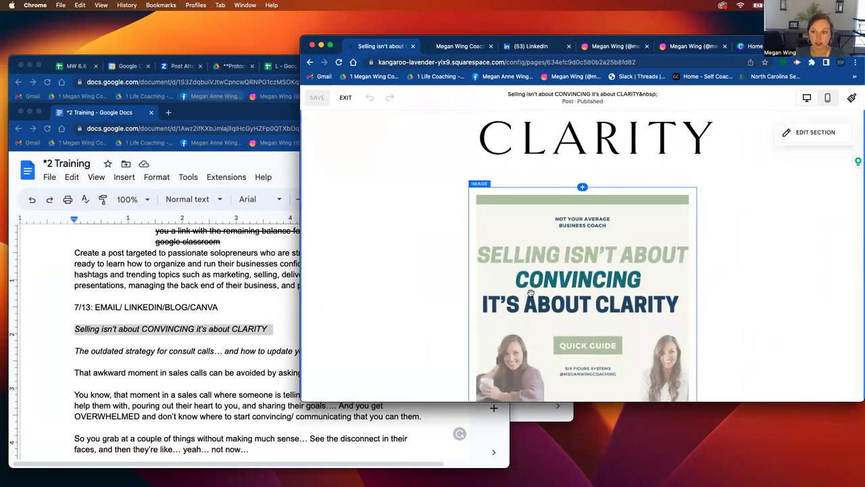
scroll(554, 304, down, 3)
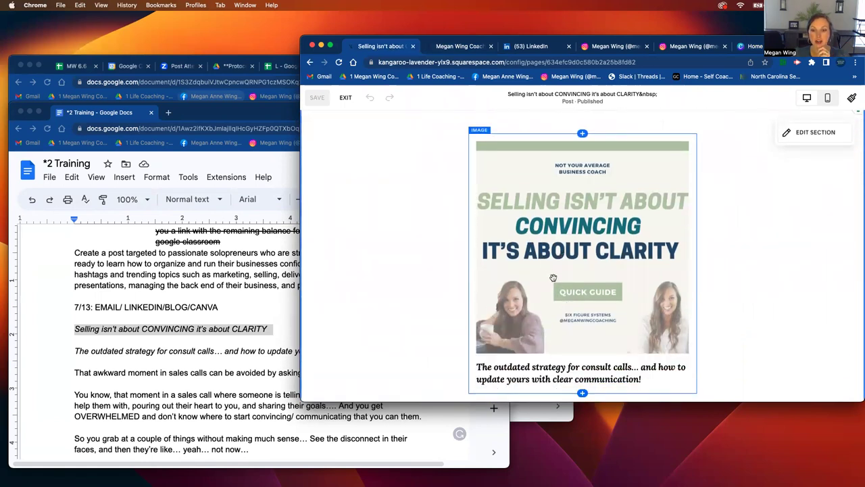
click(247, 336)
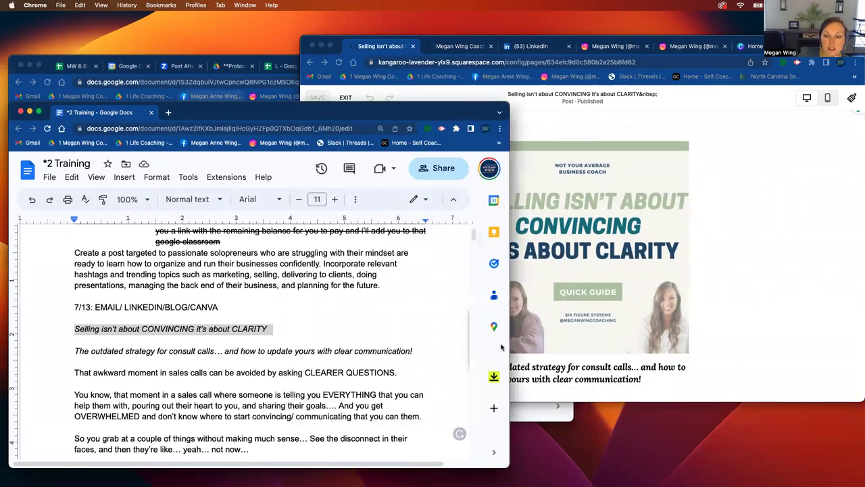
click(647, 326)
click(643, 335)
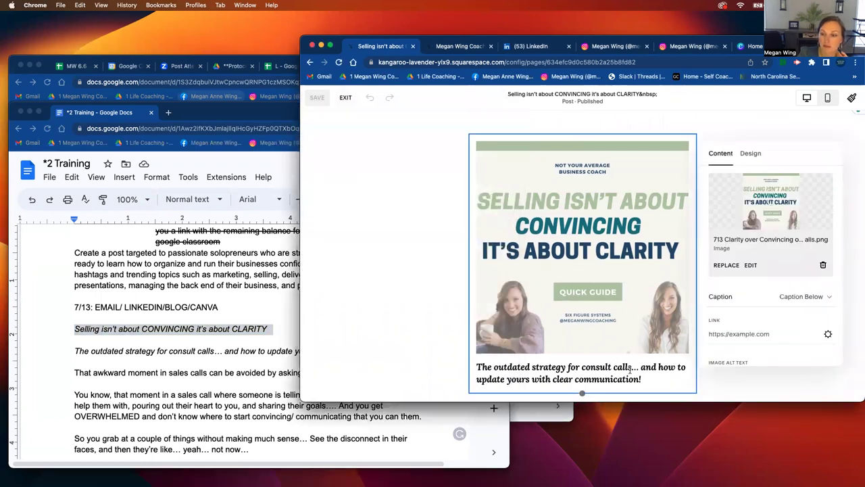
click(795, 299)
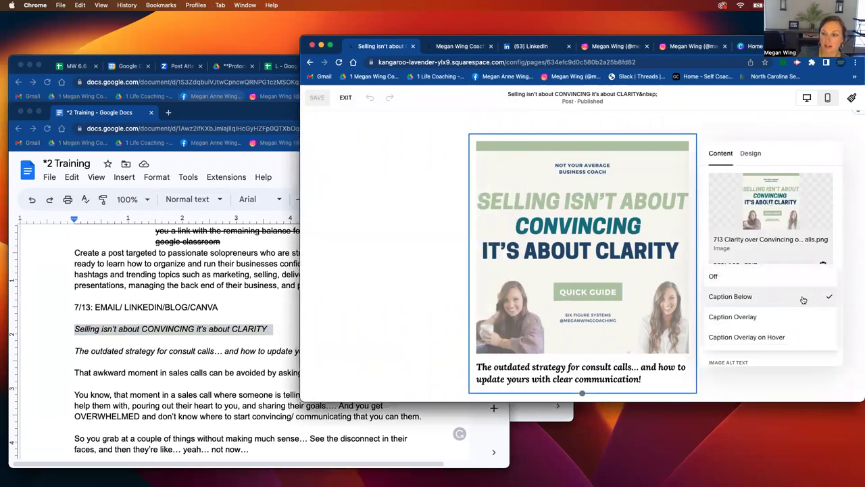
click(829, 296)
- Set the image's alt text to "Guide to selling with clarity" and close the image settings
scroll(784, 322, down, 3)
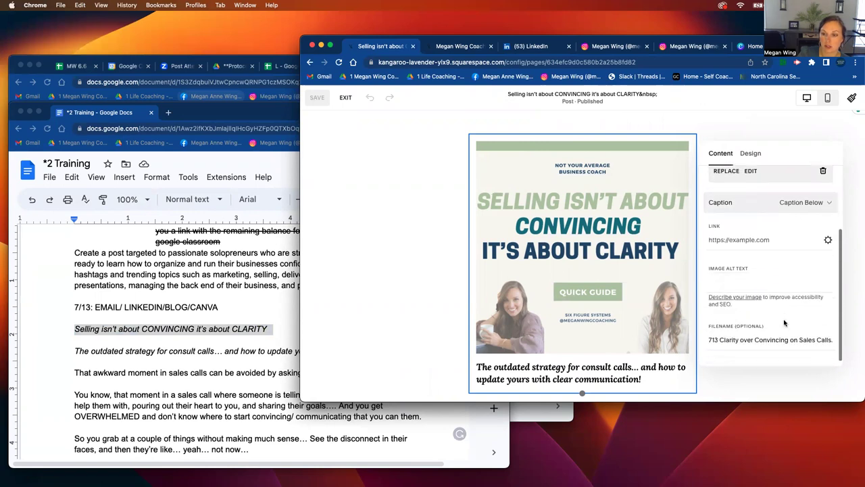
scroll(736, 321, down, 1)
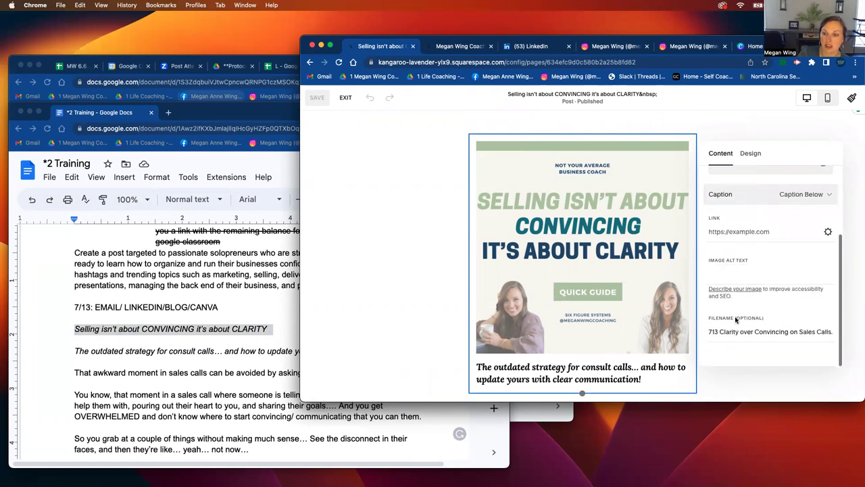
click(744, 276)
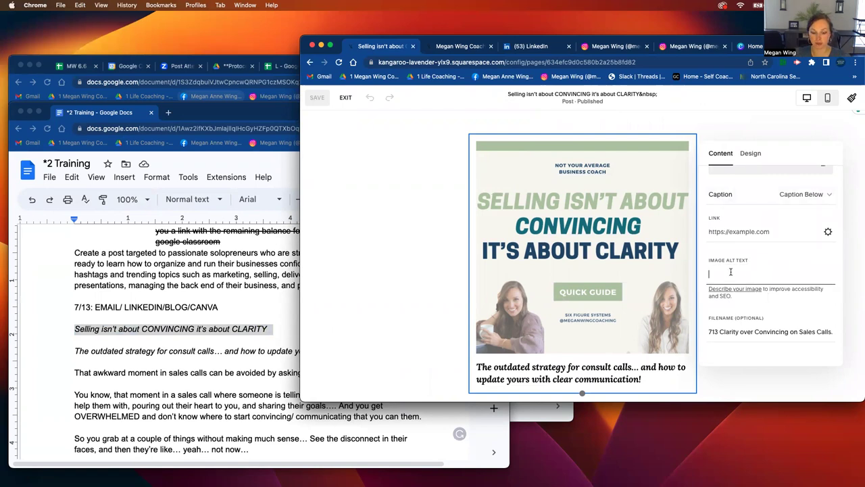
scroll(731, 272, up, 2)
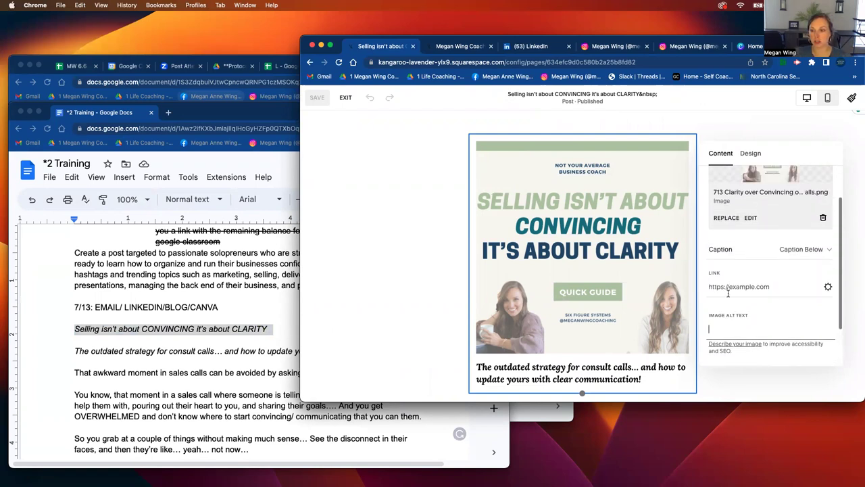
scroll(728, 329, down, 2)
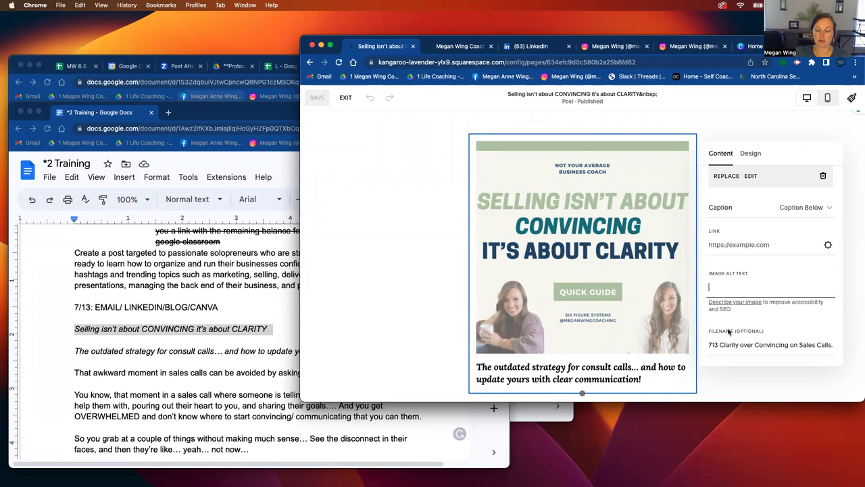
text(uide to selling with clarity)
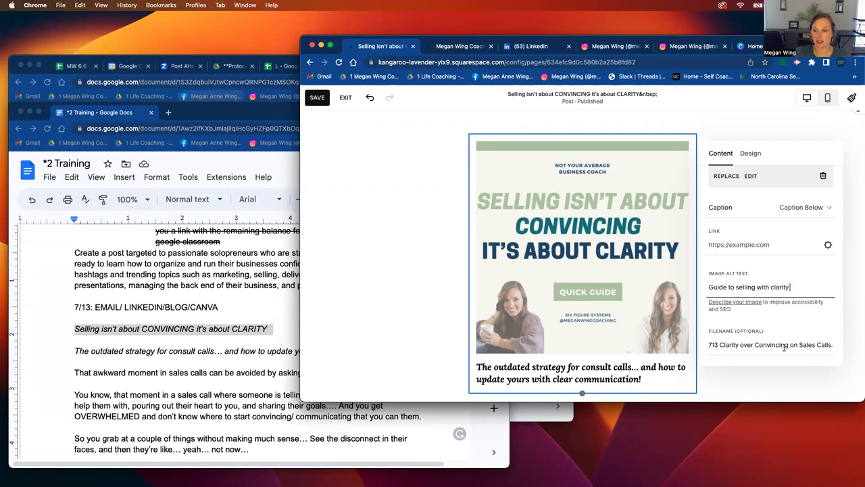
scroll(809, 306, up, 3)
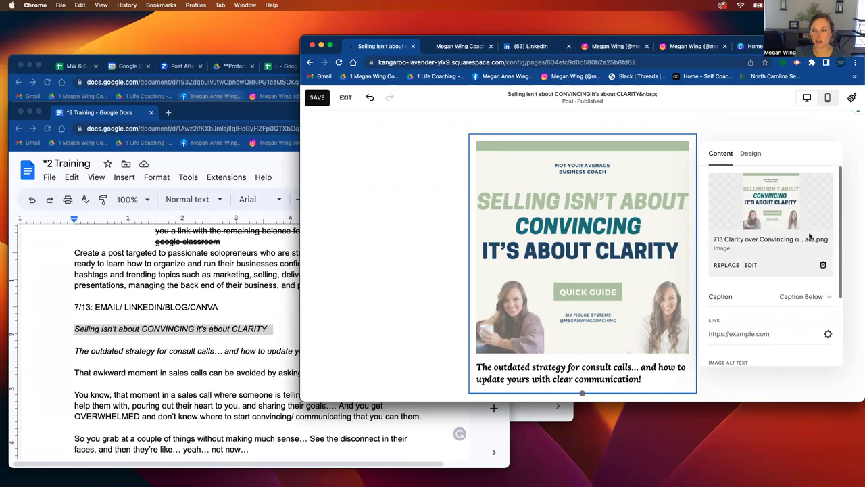
click(821, 125)
- Compare the post's image caption and opening text with the "The outdated strategy for consult calls" line in the training document
scroll(604, 252, down, 3)
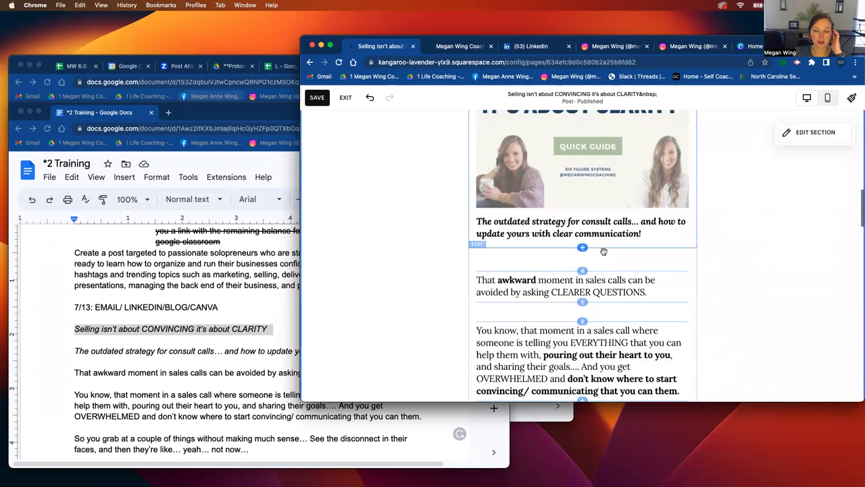
scroll(604, 251, down, 1)
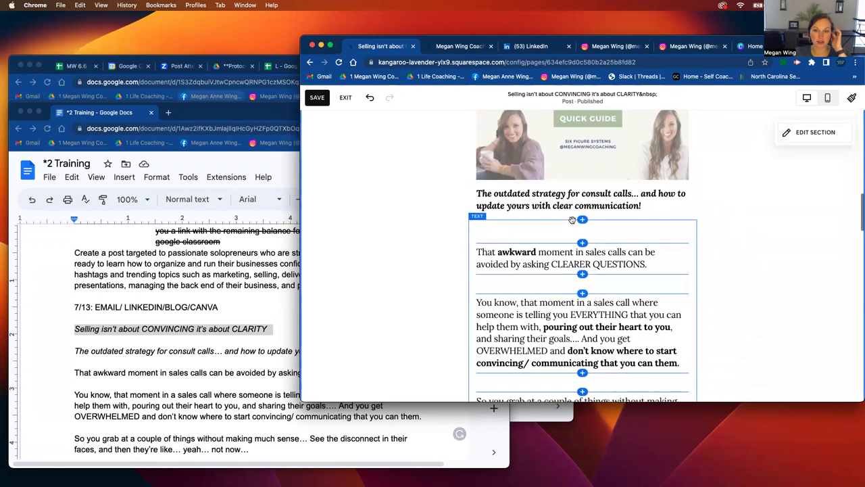
click(11, 349)
double_click(95, 351)
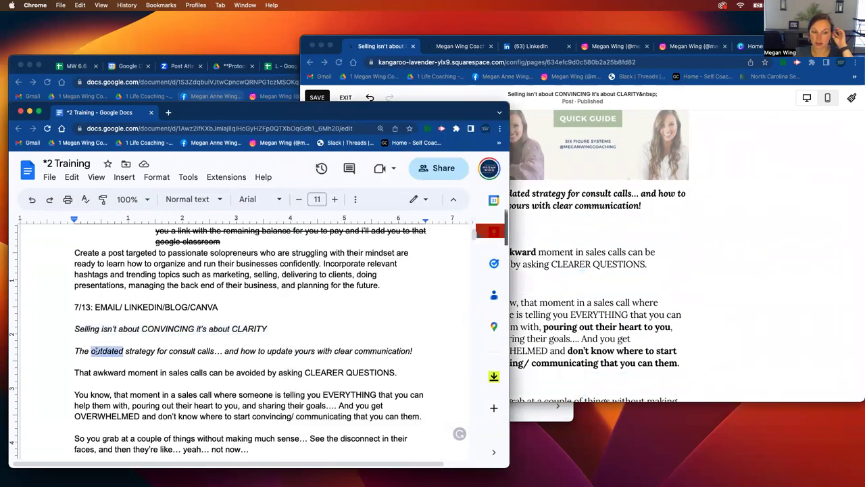
triple_click(95, 351)
double_click(94, 351)
click(96, 351)
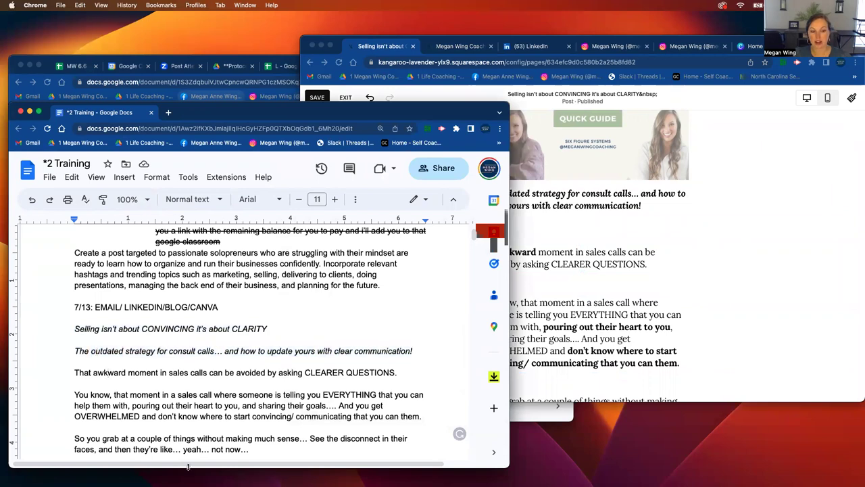
- Return to the blog post and review its body copy down to the closing call to action and tags
click(592, 310)
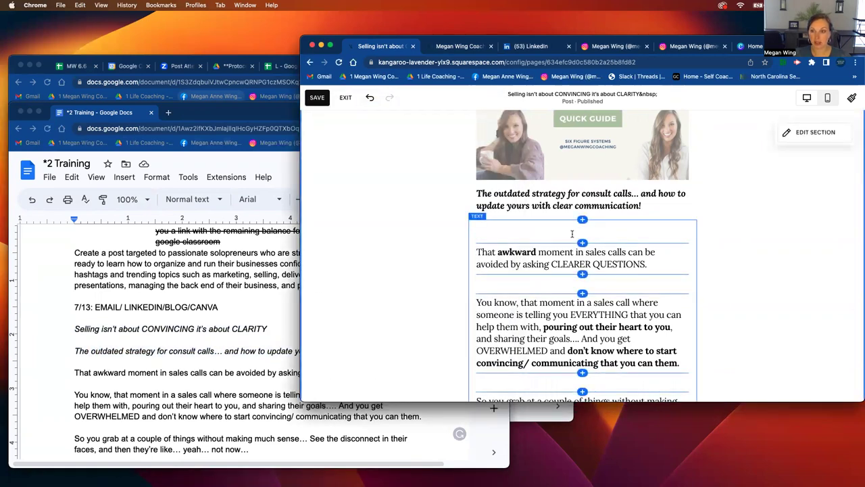
scroll(558, 292, down, 5)
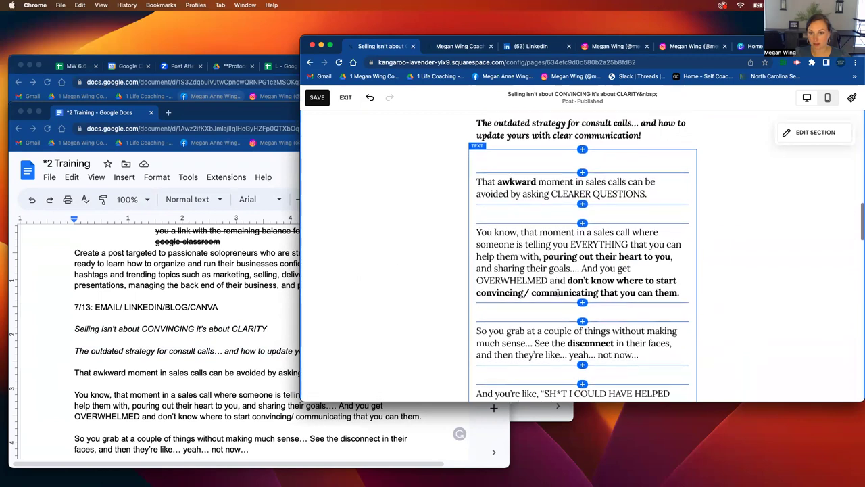
scroll(558, 292, down, 12)
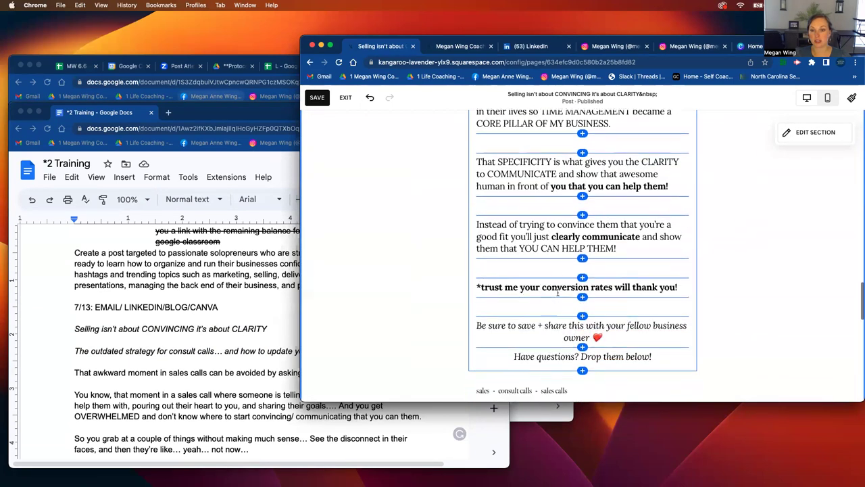
scroll(548, 184, down, 1)
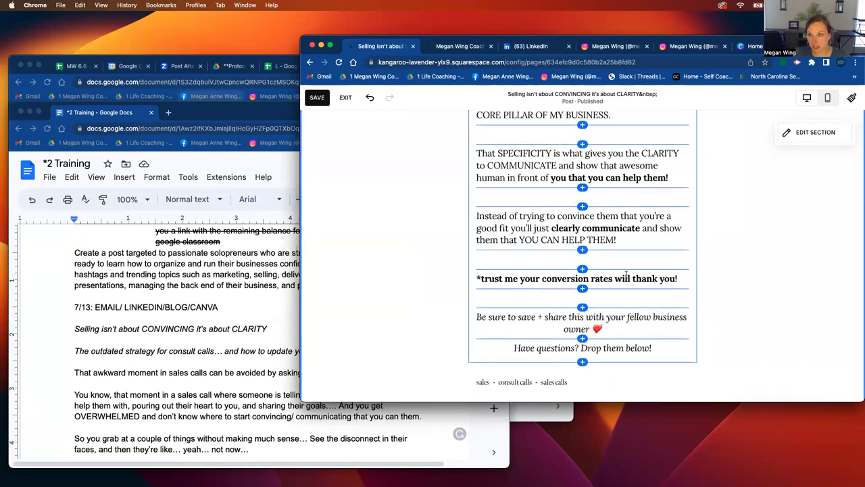
scroll(626, 274, down, 2)
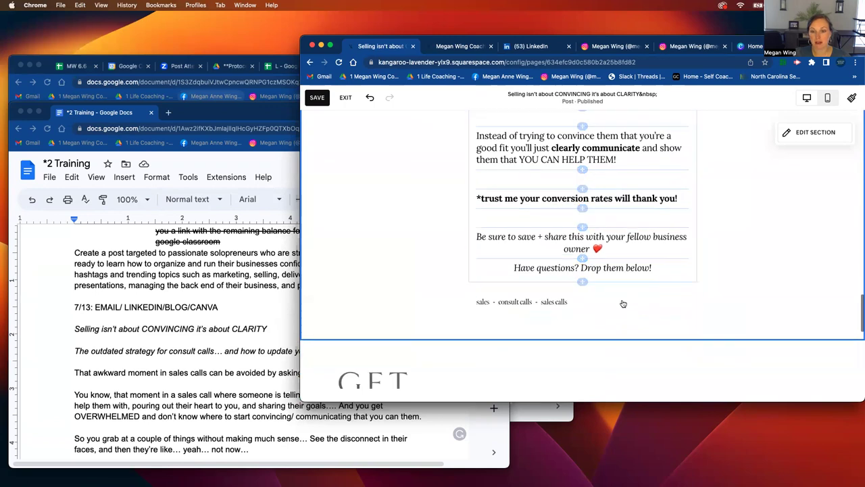
- Save the blog post after checking its closing call to action, and exit the post editor
click(618, 242)
triple_click(617, 242)
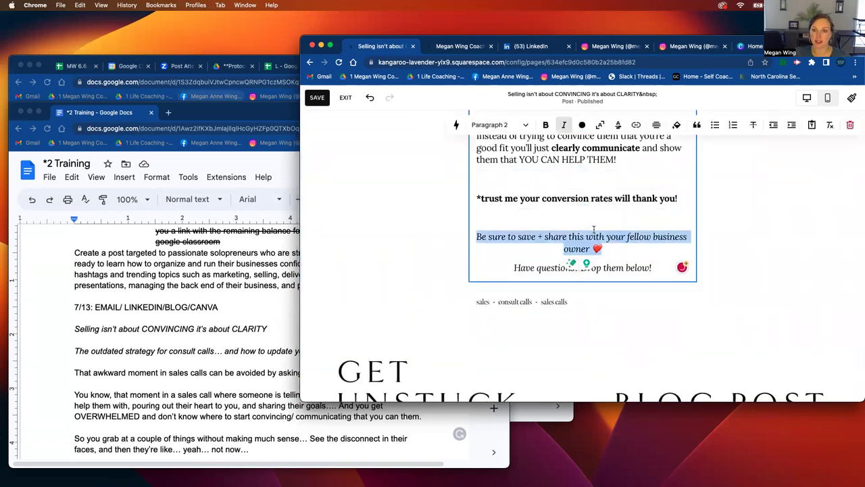
click(634, 244)
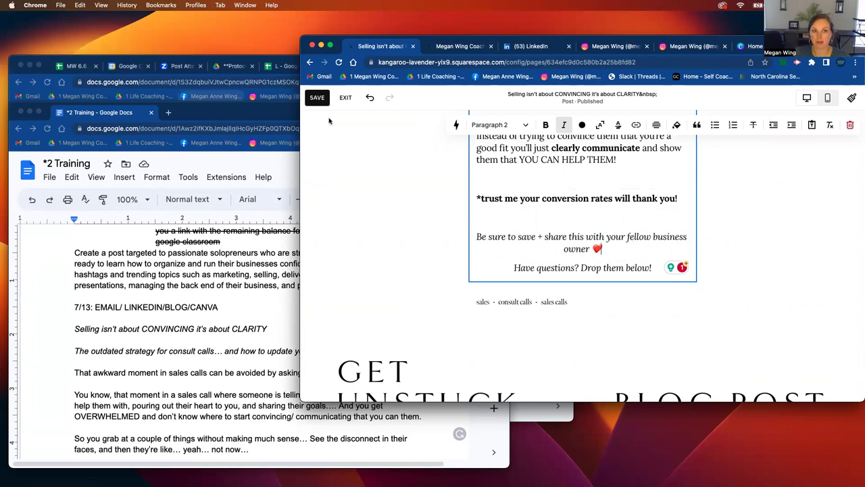
click(317, 98)
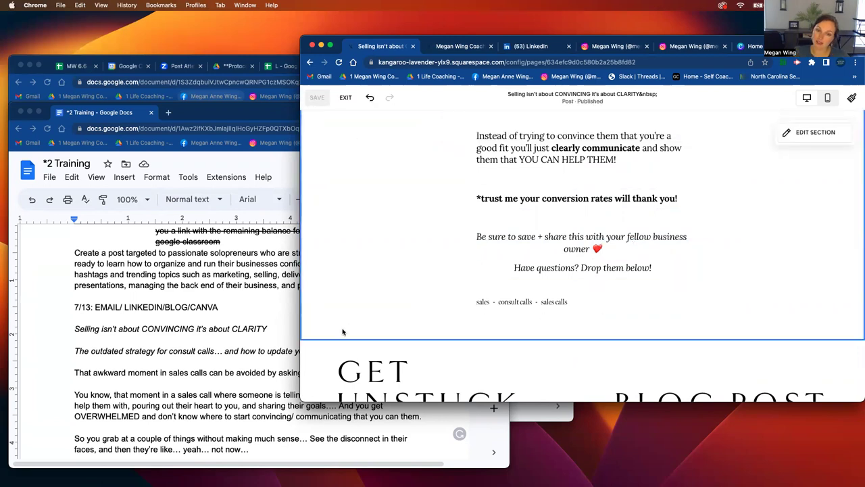
scroll(343, 216, up, 8)
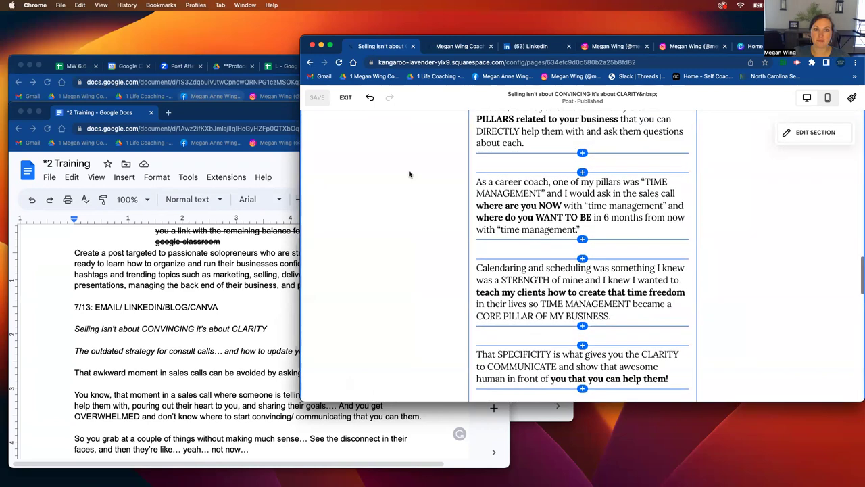
click(347, 97)
- Switch to the protocol document and review step 10 of the BLOG section, covering the post's Content, Options and SEO settings
click(144, 118)
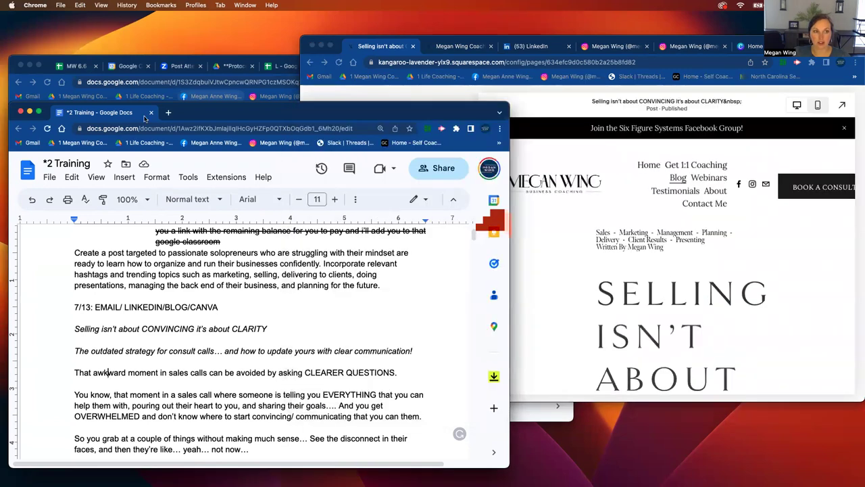
click(206, 63)
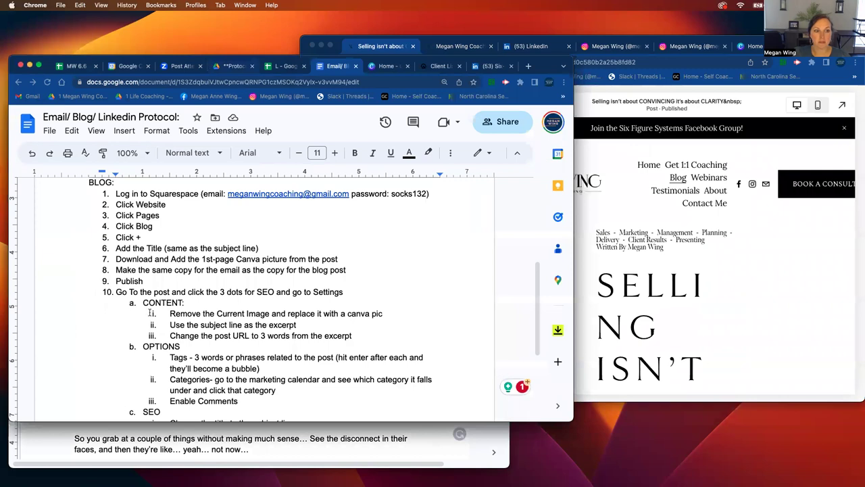
drag(116, 292, 338, 399)
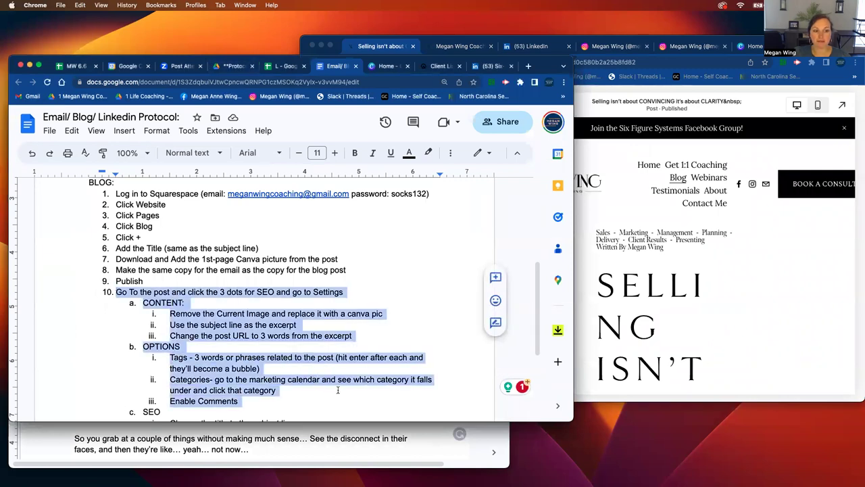
click(295, 327)
scroll(295, 327, down, 1)
- Open the settings of the "Selling isn't about CONVINCING" blog post and review the Content image, excerpt and post URL
click(684, 291)
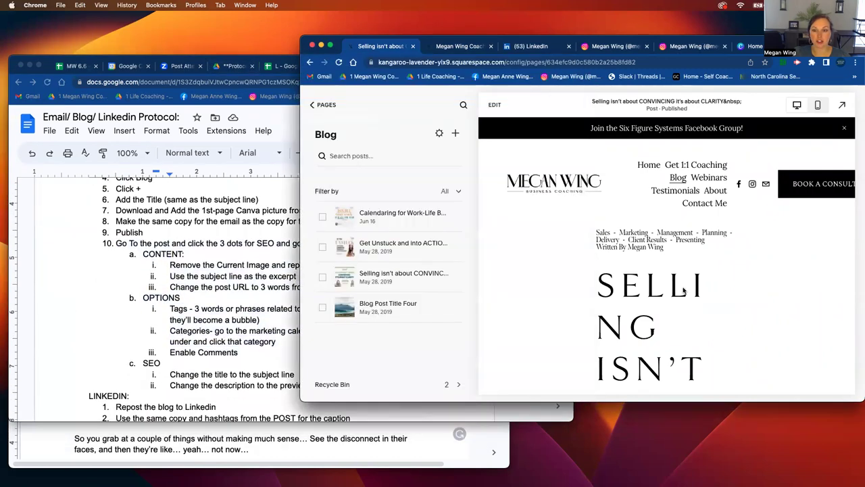
click(459, 278)
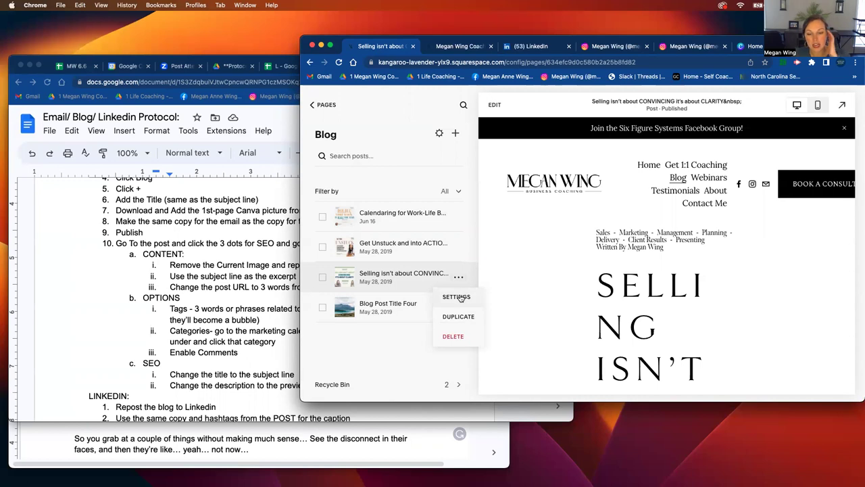
click(462, 298)
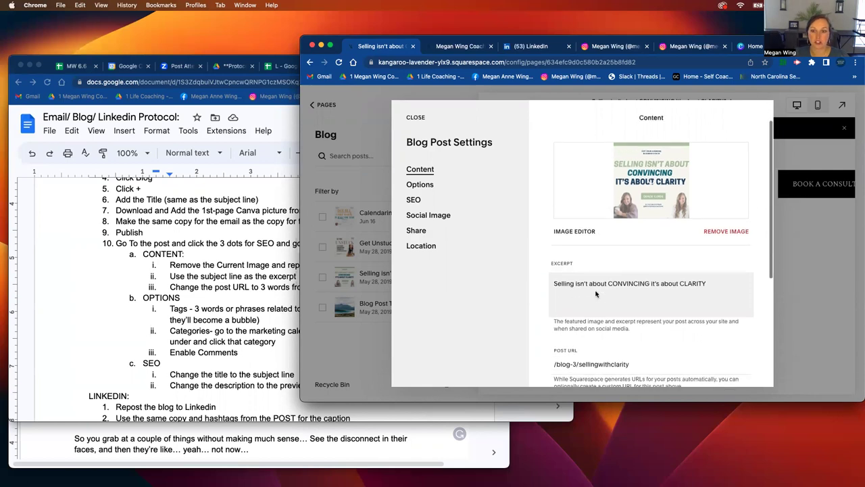
scroll(598, 280, down, 2)
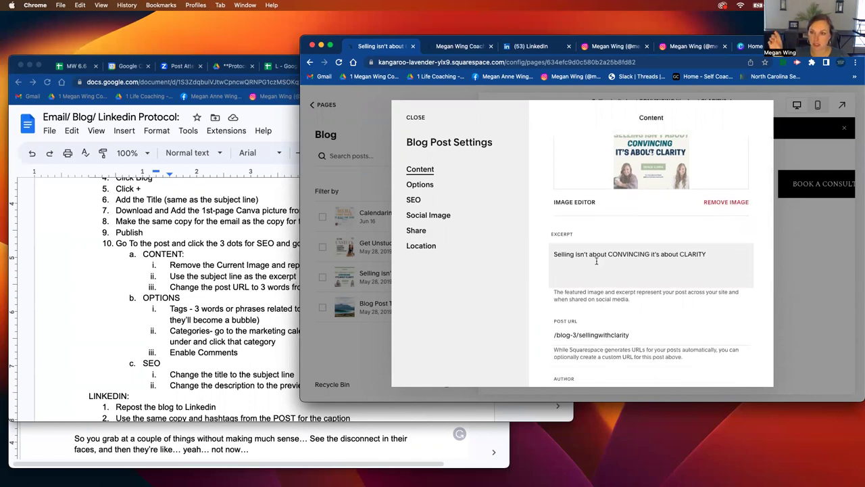
scroll(594, 326, down, 1)
scroll(594, 326, down, 1)
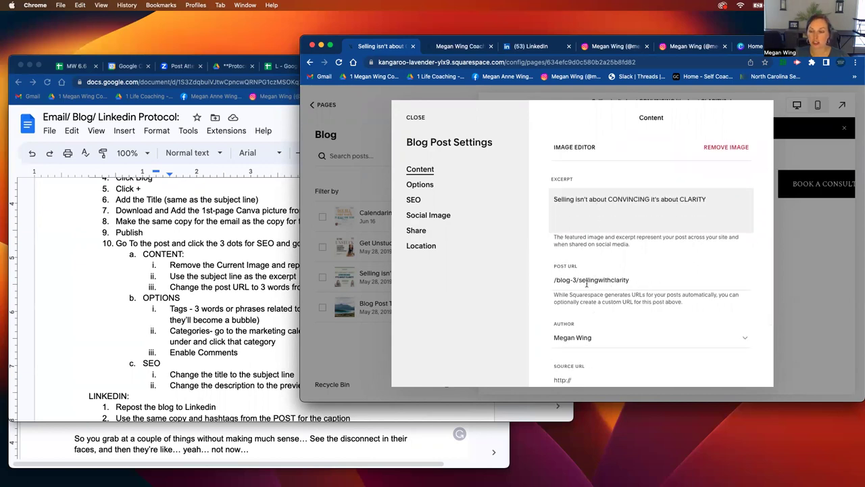
scroll(573, 287, down, 2)
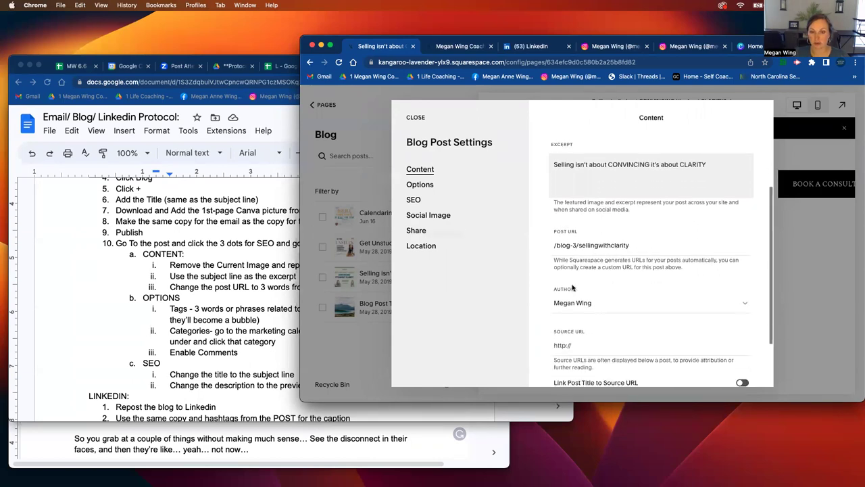
- Add the tag "solopreneur" to the blog post's options
click(419, 186)
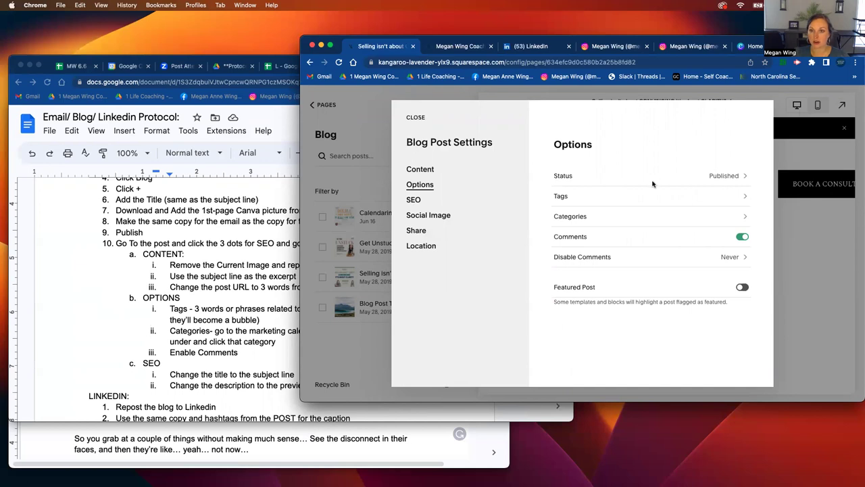
click(744, 199)
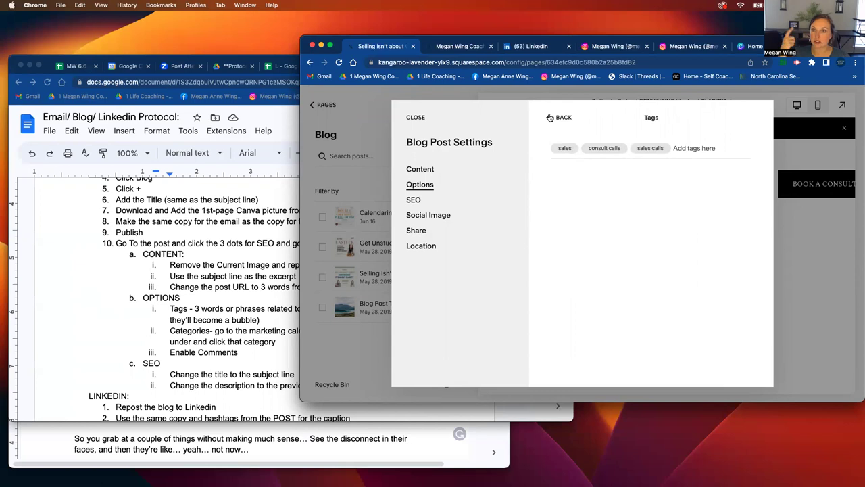
click(696, 146)
text(solo)
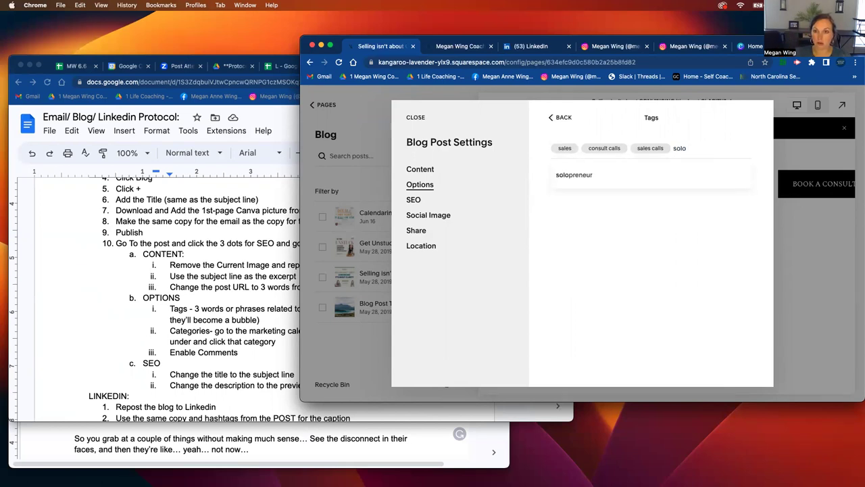
click(581, 174)
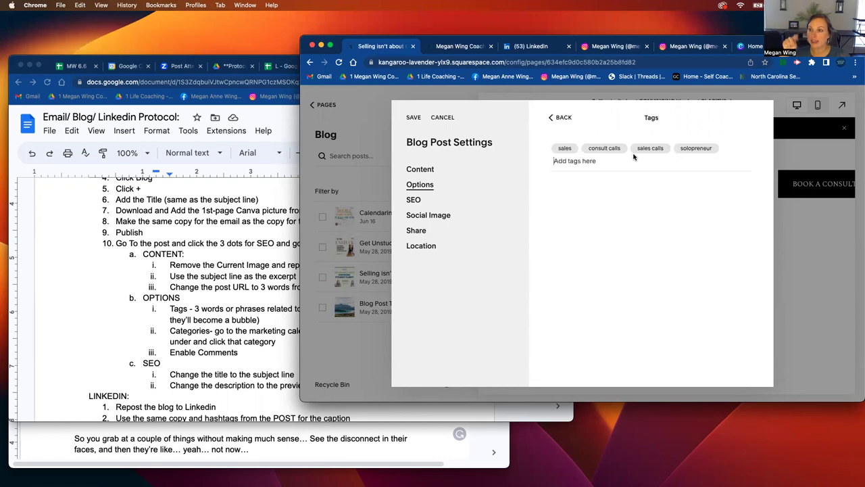
click(551, 118)
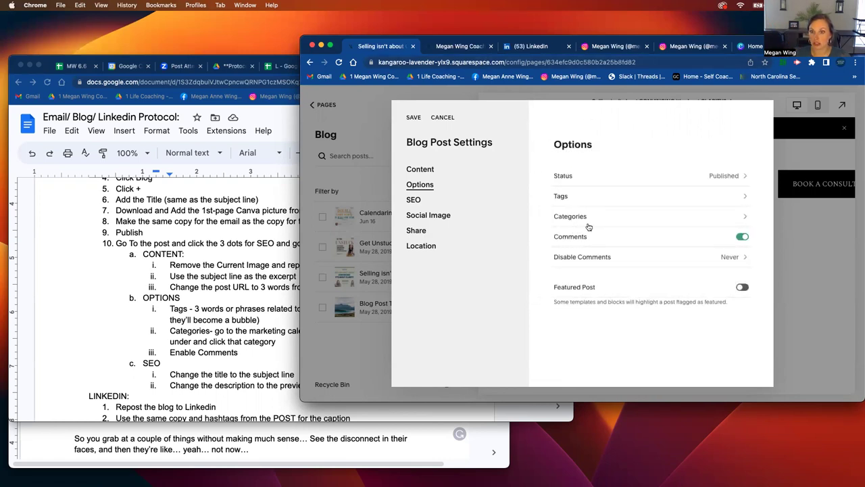
- Open the post's categories and look up the Week 1 theme in the July-August 2023 marketing calendar
click(615, 218)
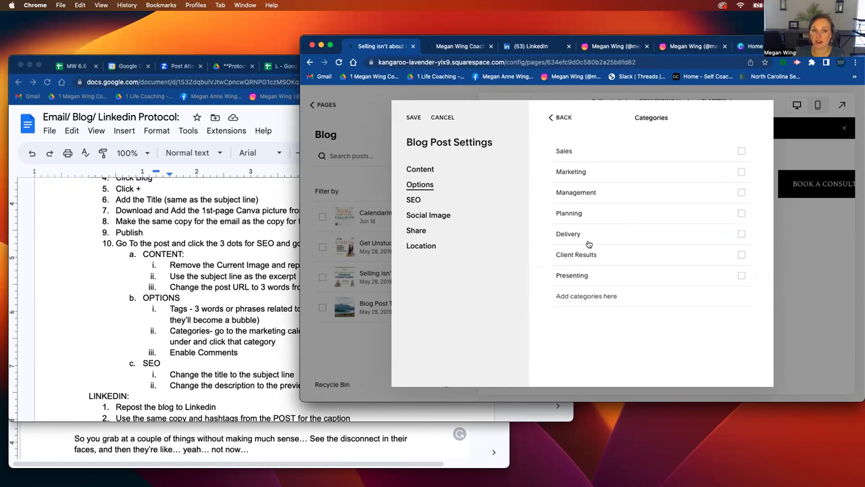
click(231, 216)
click(77, 65)
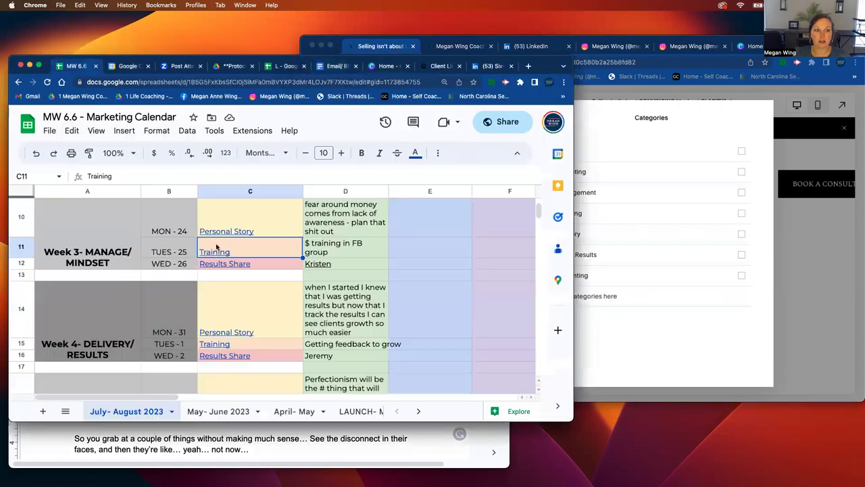
click(117, 260)
scroll(116, 260, up, 10)
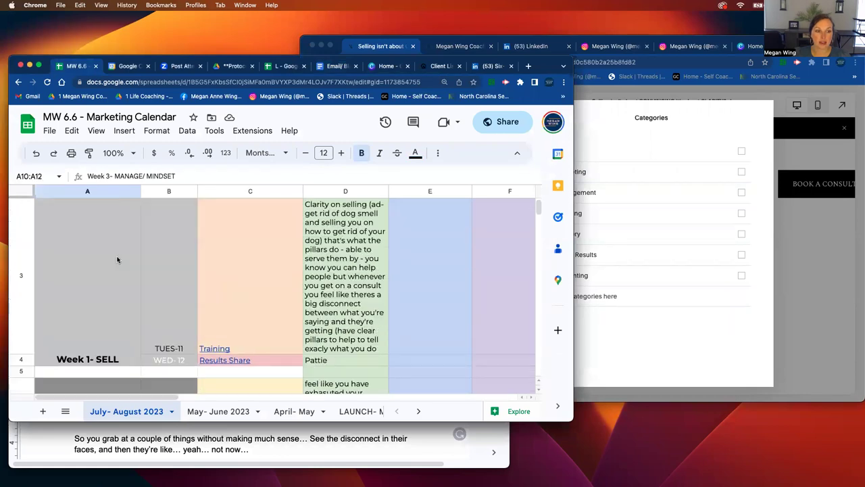
scroll(117, 259, down, 5)
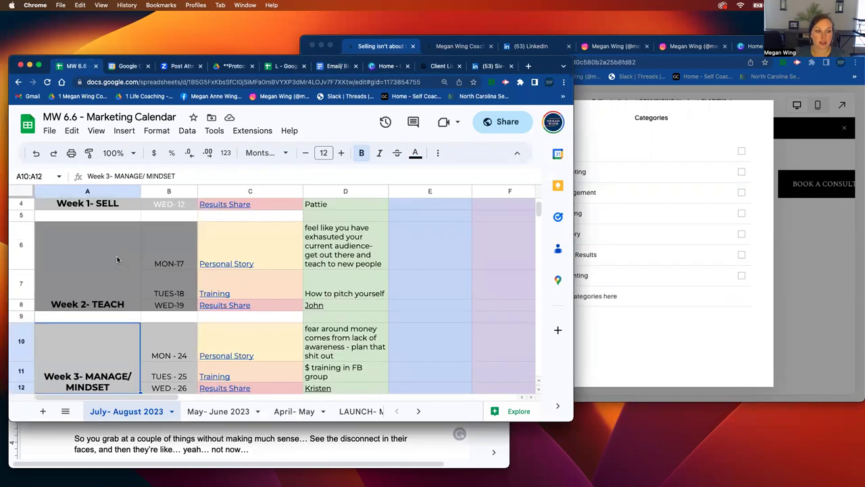
scroll(117, 260, up, 3)
double_click(81, 278)
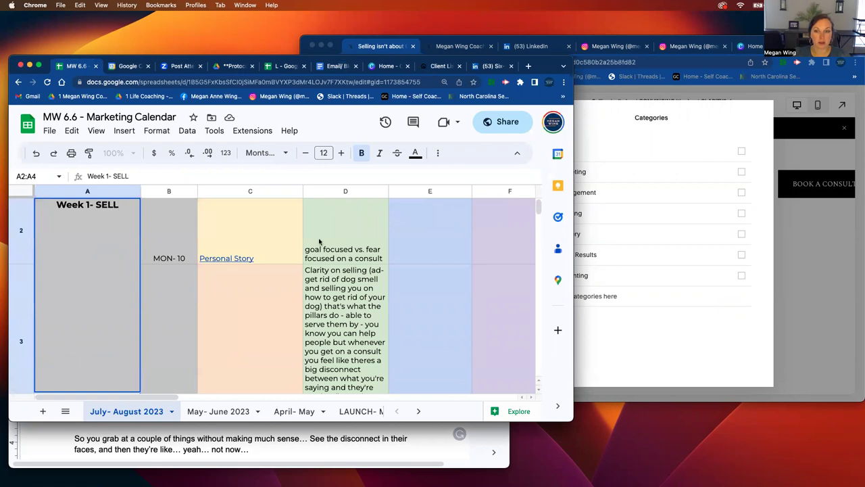
- Return to the blog post's categories, assign the Sales category and go back to the options
click(669, 216)
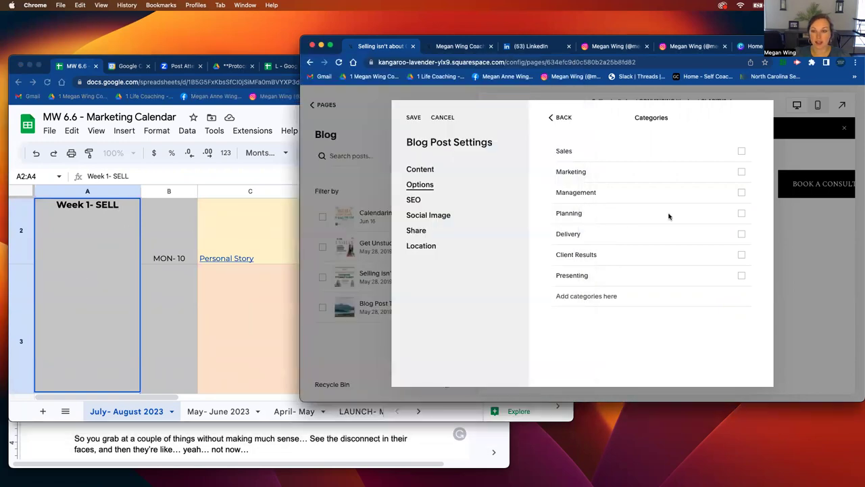
click(717, 151)
click(564, 119)
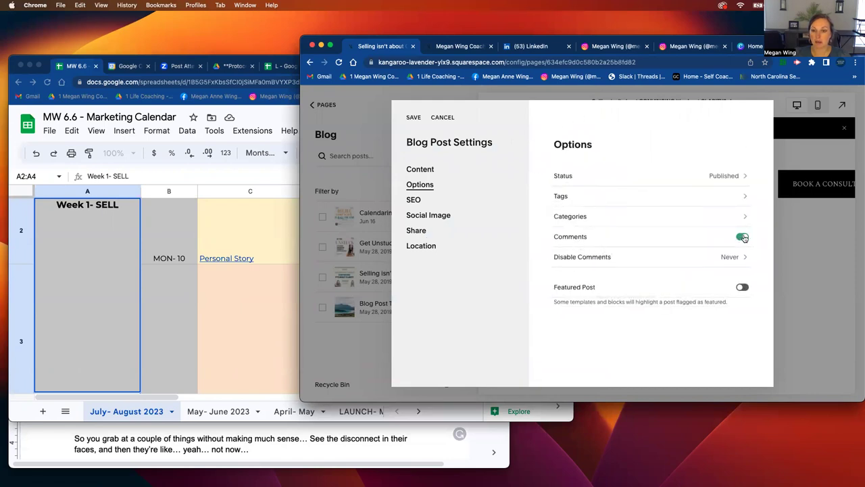
- Check the protocol document's Enable Comments and SEO instructions, and save the blog post settings
click(236, 436)
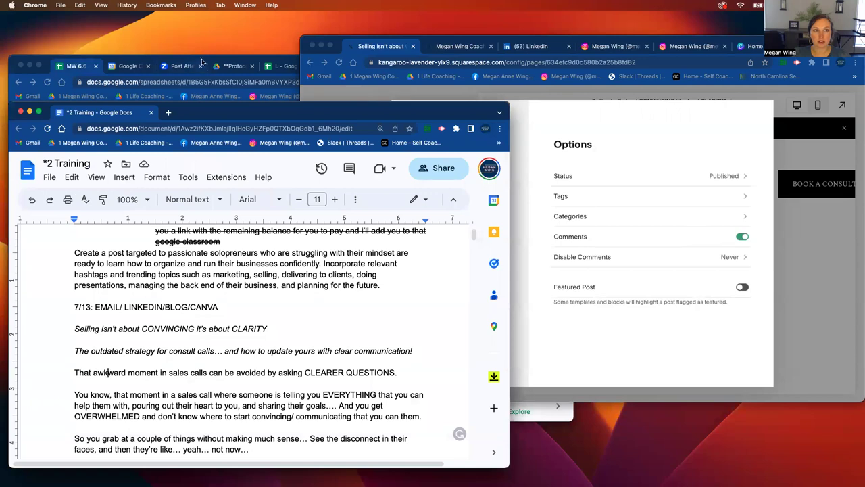
click(201, 62)
click(338, 66)
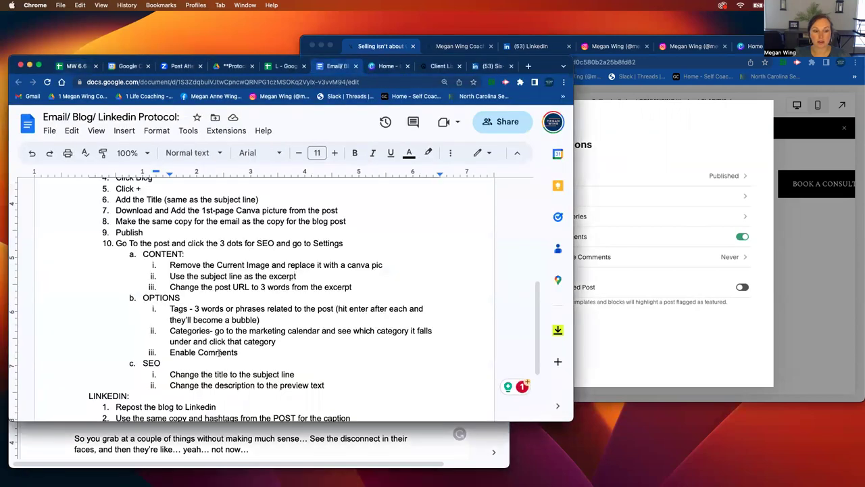
click(666, 197)
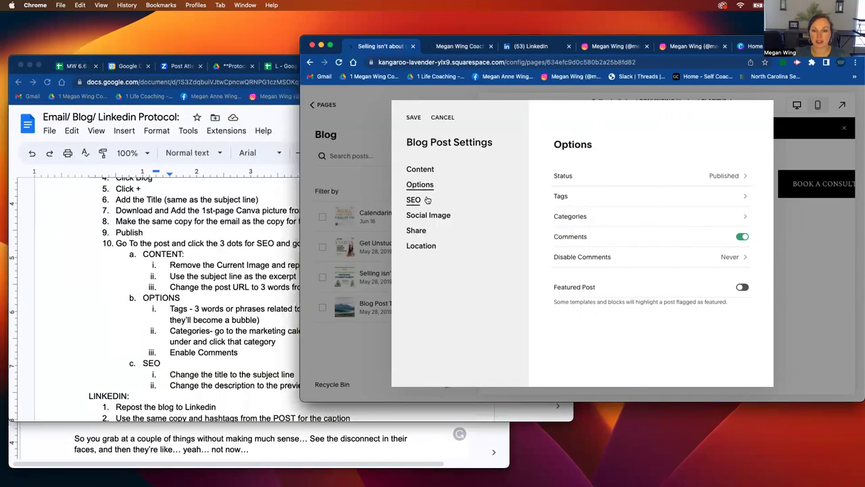
click(414, 119)
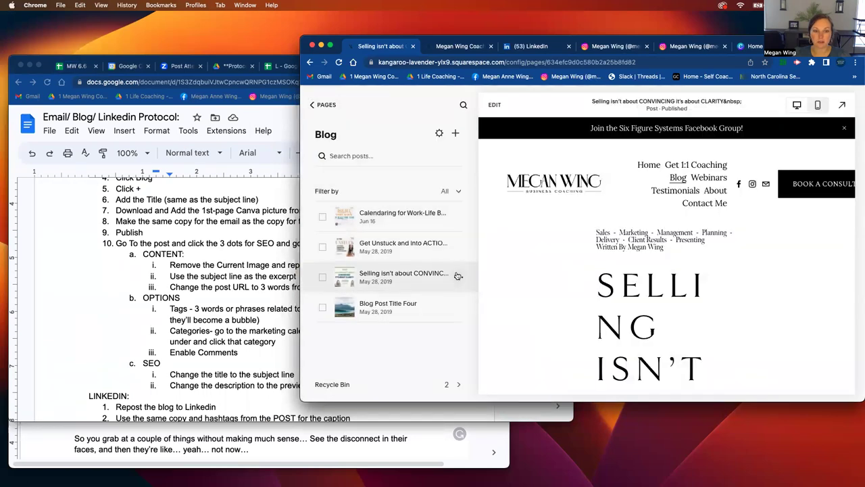
- Reopen the "Selling isn't about CONVINCING" post's settings, review its SEO title and description, and close the settings
click(457, 275)
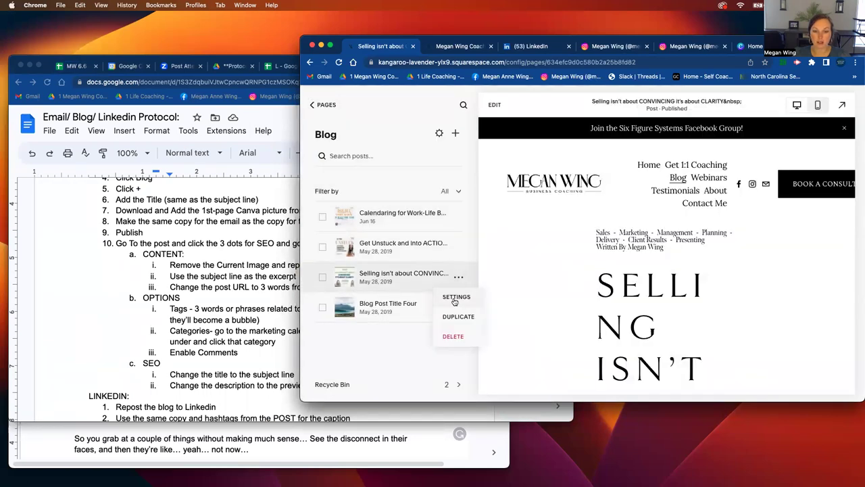
click(454, 298)
click(414, 200)
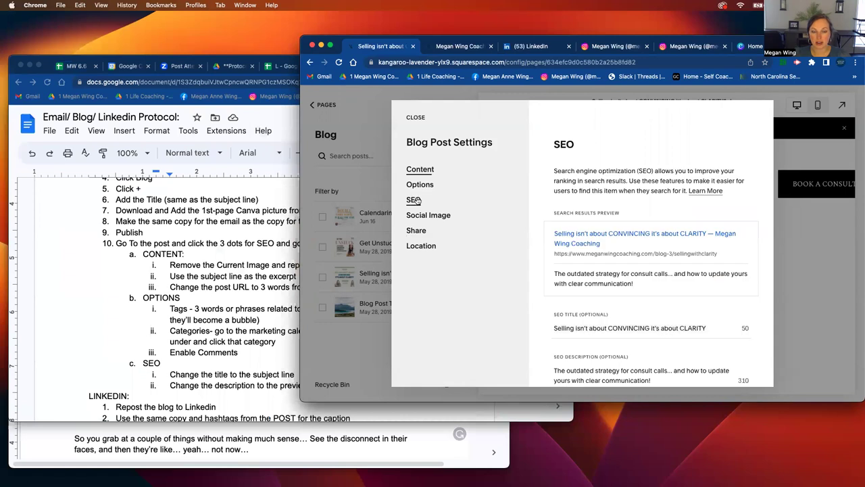
scroll(602, 250, down, 2)
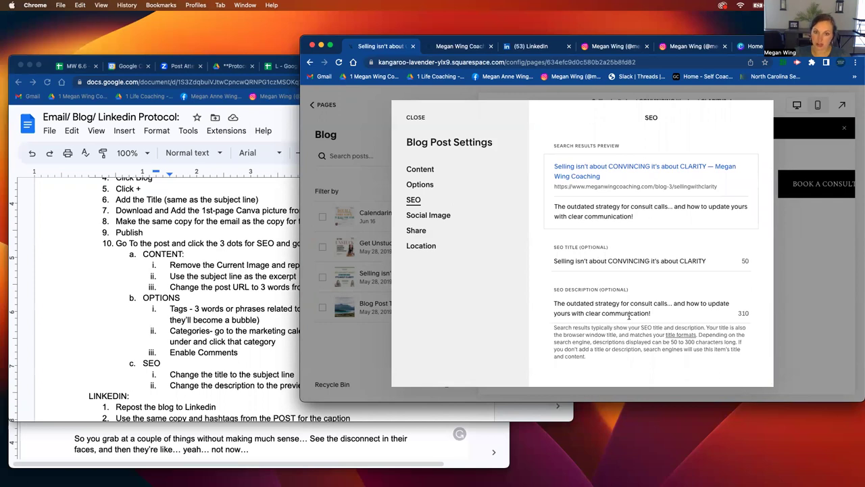
click(416, 118)
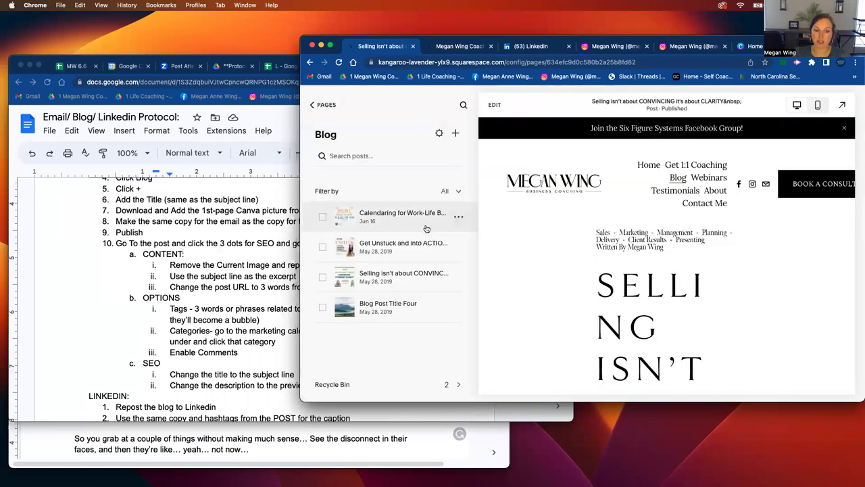
- Review the LINKEDIN section at the end of the protocol document and switch to the live coaching website
scroll(144, 325, up, 2)
scroll(144, 325, up, 2)
scroll(144, 325, down, 6)
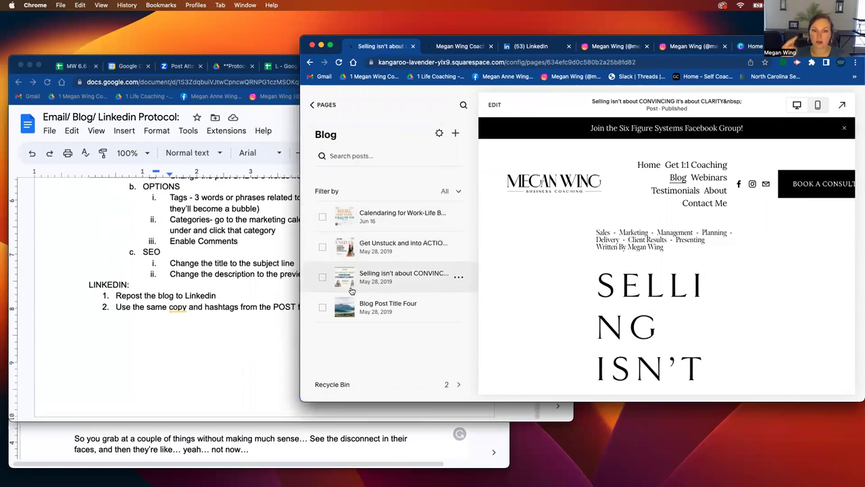
click(462, 48)
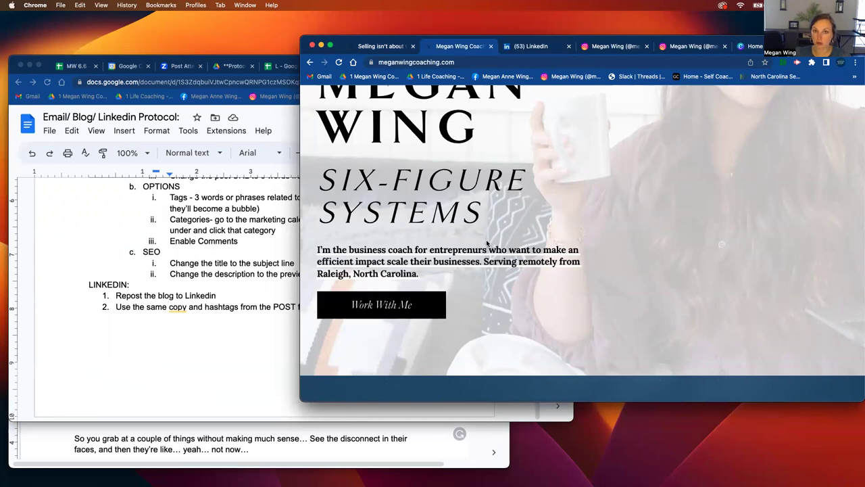
- Switch to LinkedIn, open its home feed and return to the live coaching website
click(527, 46)
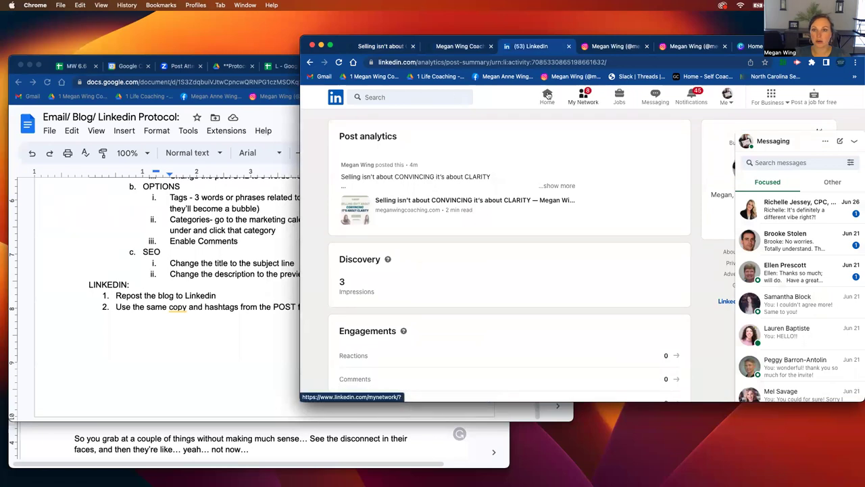
click(336, 97)
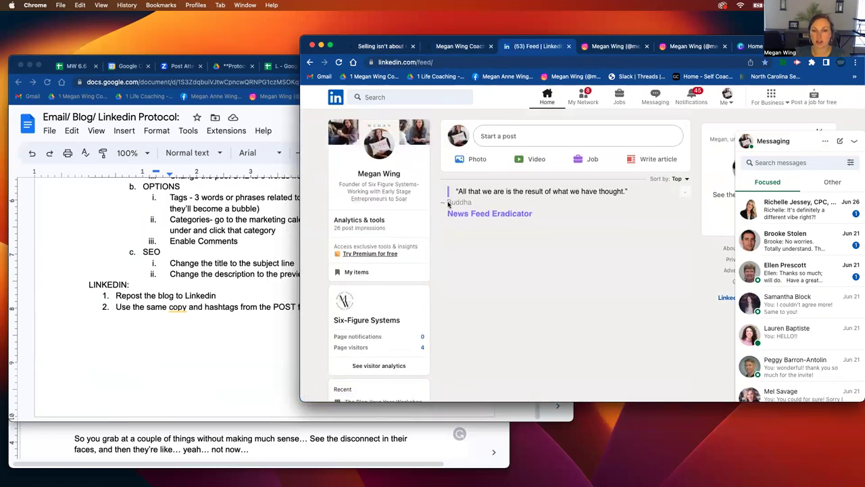
click(451, 48)
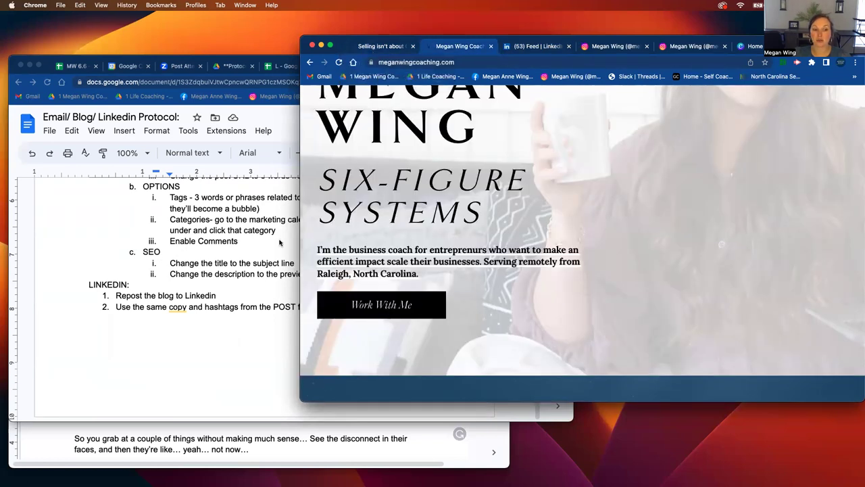
- Insert "Go to website and find blog, copy URL" as the first item of the protocol document's LINKEDIN list
click(251, 278)
click(115, 295)
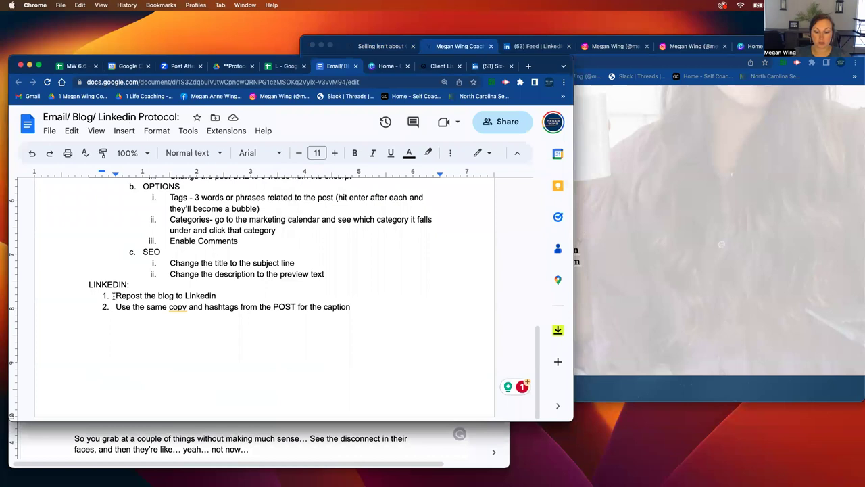
text(Go to websit)
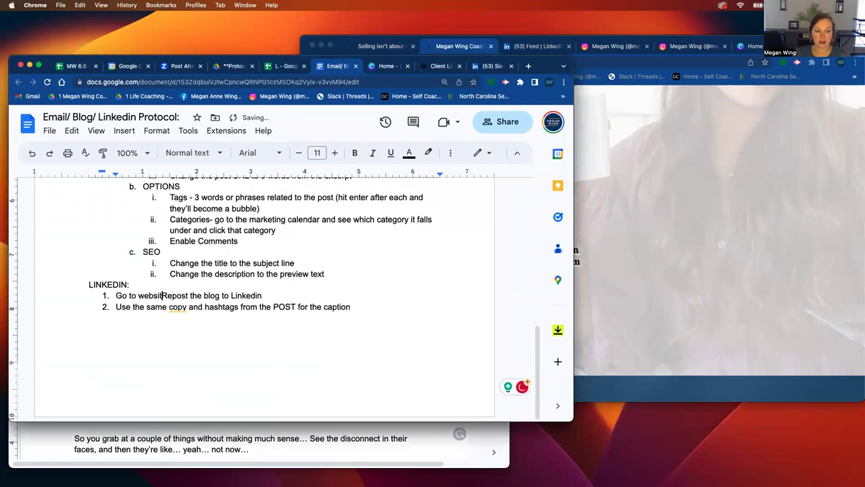
text(e and find blo)
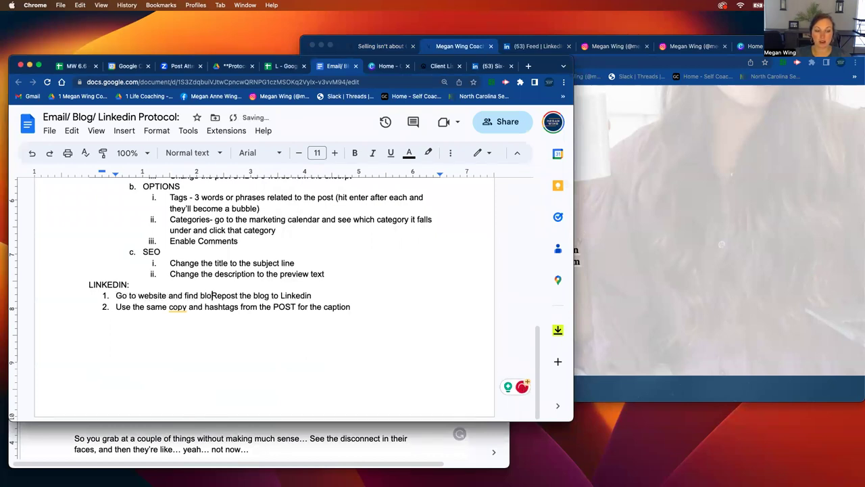
text(g, copy )
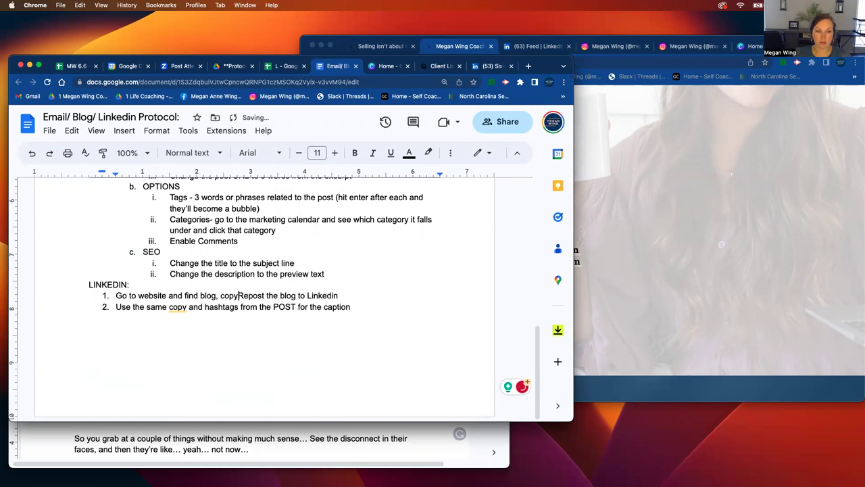
text(URL)
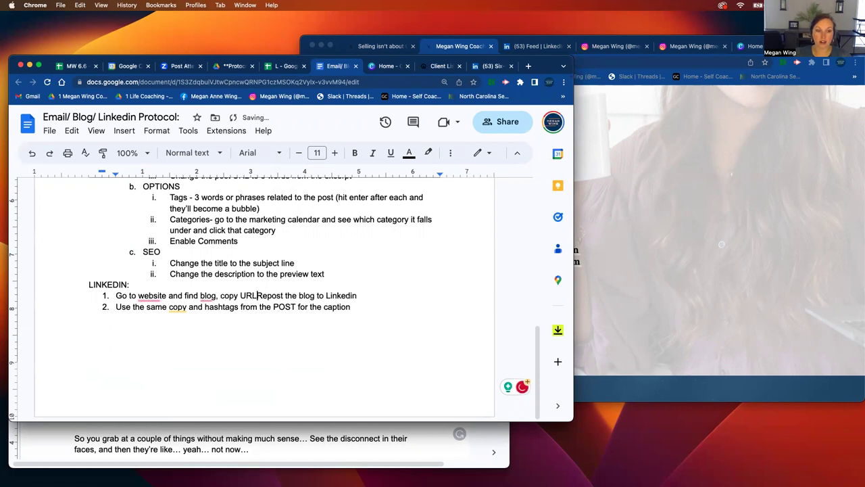
key(Return)
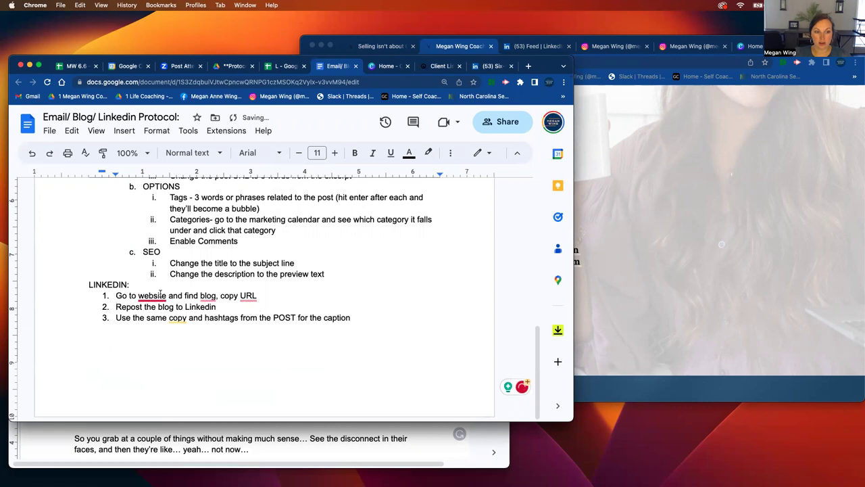
- Replace "and" with a comma so the new LINKEDIN item reads "Go to website, find blog, copy URL"
double_click(175, 295)
key(BackSpace)
key(BackSpace)
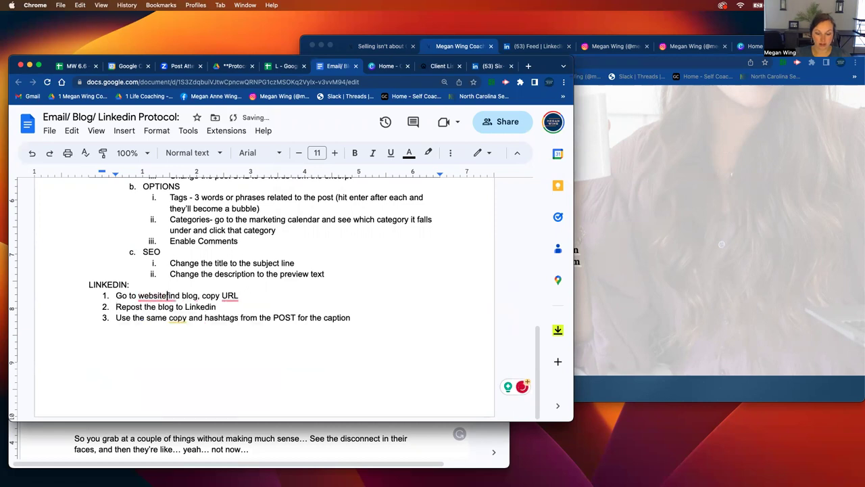
text(,)
- Open the "Selling isn't about CONVINCING it's about CLARITY" post from the live website's blog and copy its URL
click(613, 234)
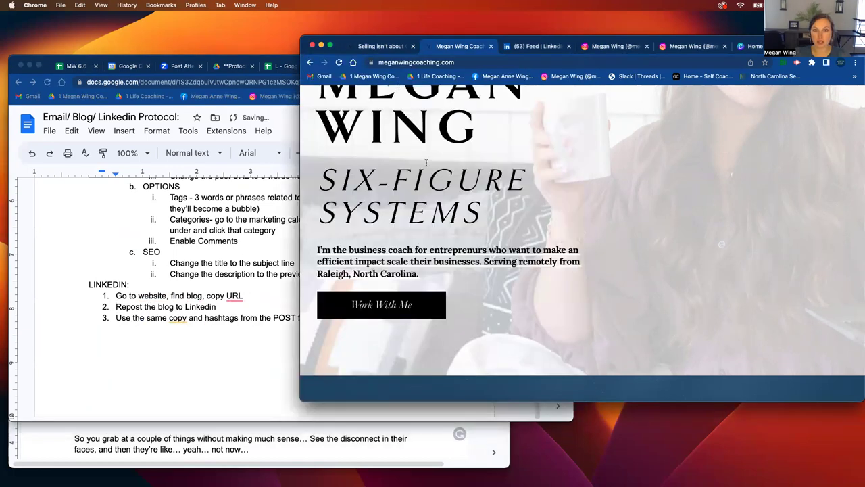
scroll(586, 150, up, 5)
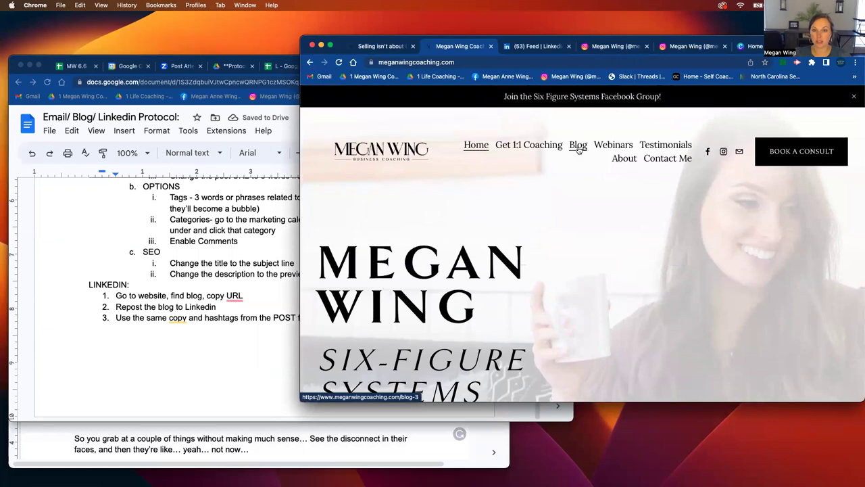
click(579, 148)
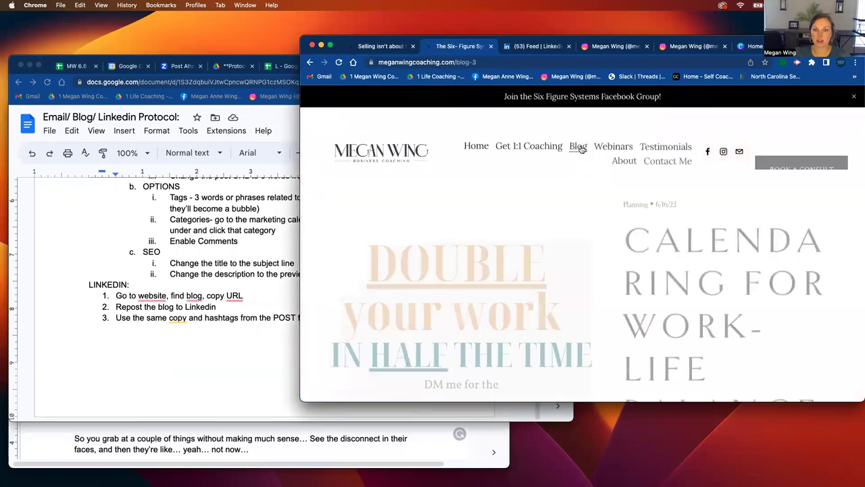
scroll(583, 206, down, 15)
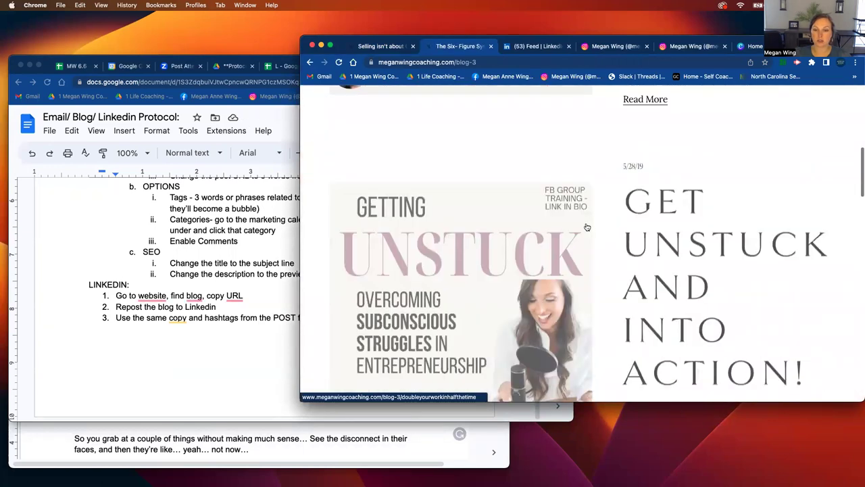
scroll(587, 226, down, 3)
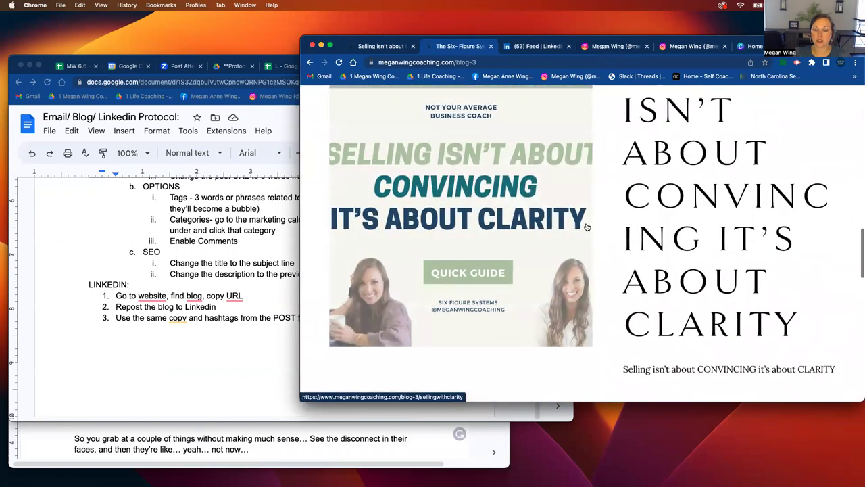
click(587, 226)
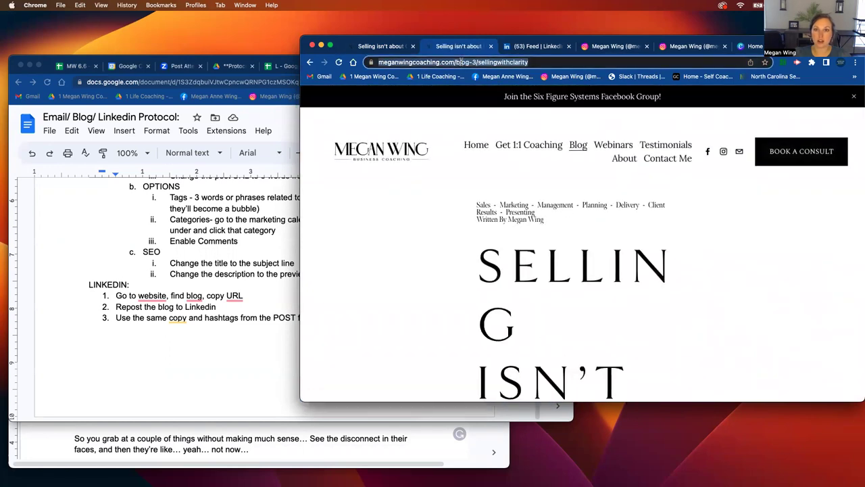
key(super+c)
- Start a new LinkedIn post with the copied blog URL and add blank lines above the link
click(553, 43)
click(549, 133)
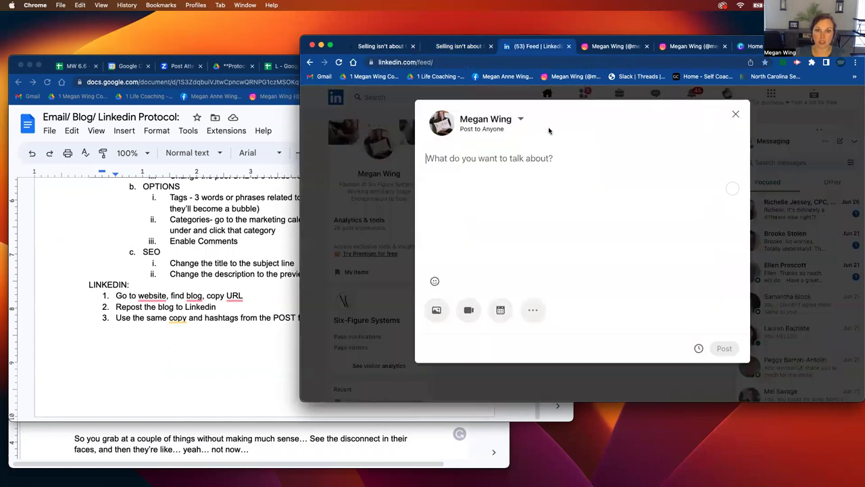
key(super+v)
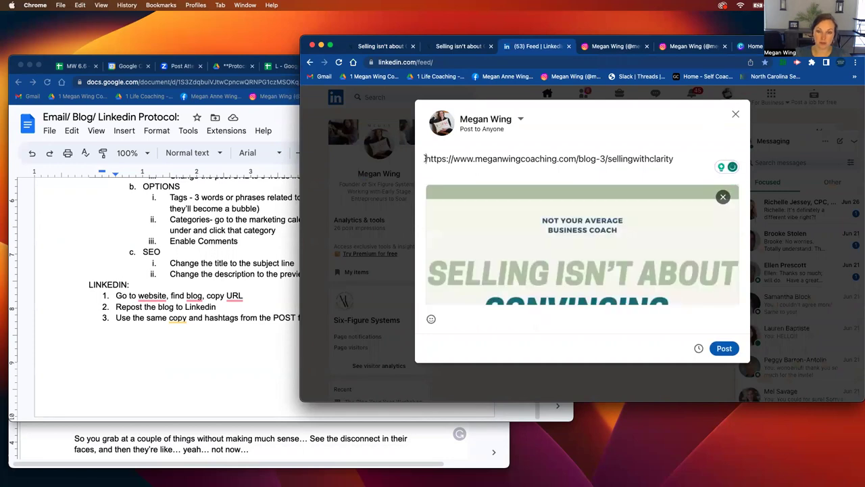
key(Return)
key(Return)
key(Return)
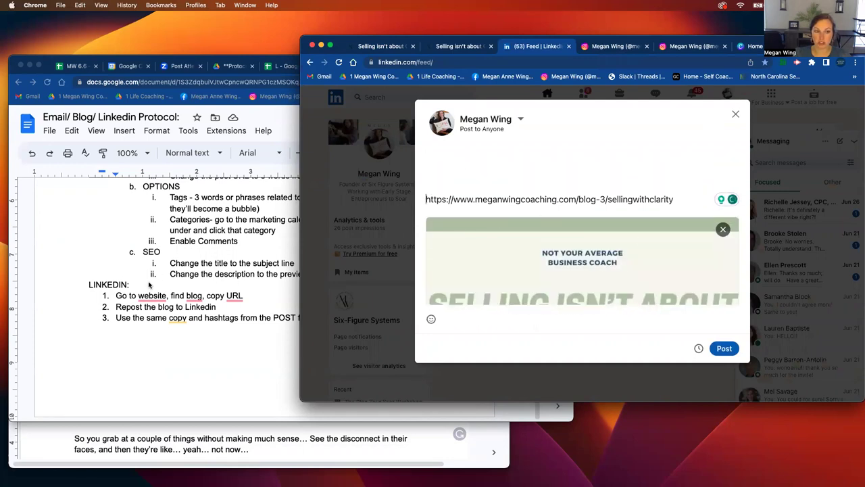
- Copy the subject line and preview text from the *2 Training document's 7/13 EMAIL section into the LinkedIn post above the link
click(149, 285)
click(161, 449)
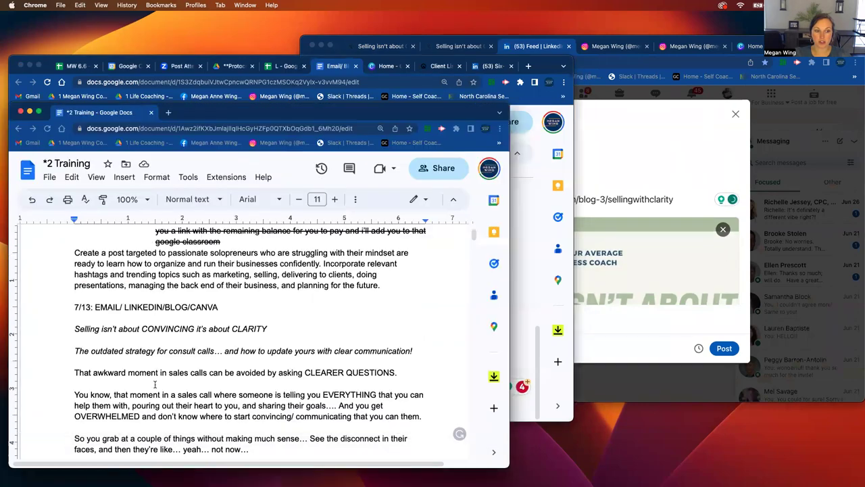
scroll(148, 337, down, 15)
scroll(147, 338, down, 3)
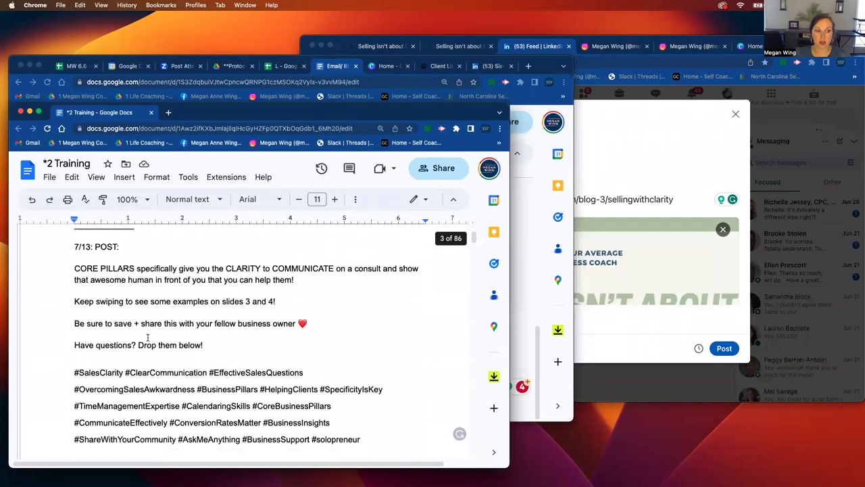
click(72, 267)
scroll(73, 267, up, 4)
scroll(73, 267, up, 10)
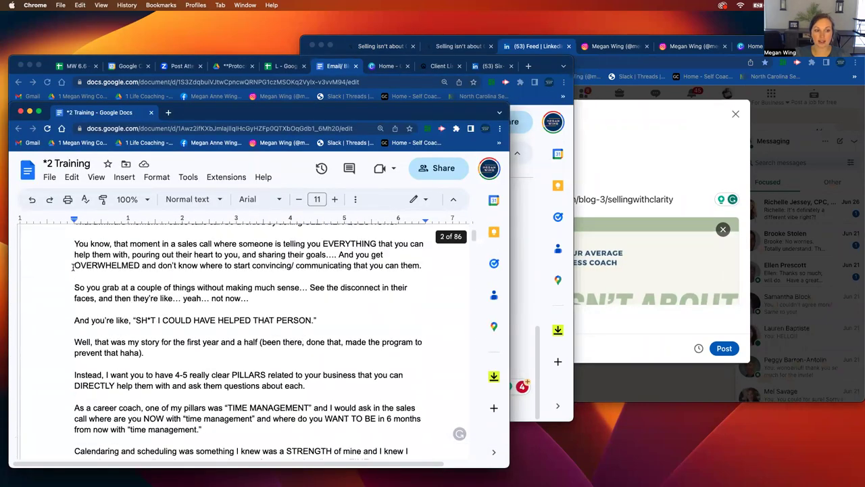
drag(69, 308, 422, 332)
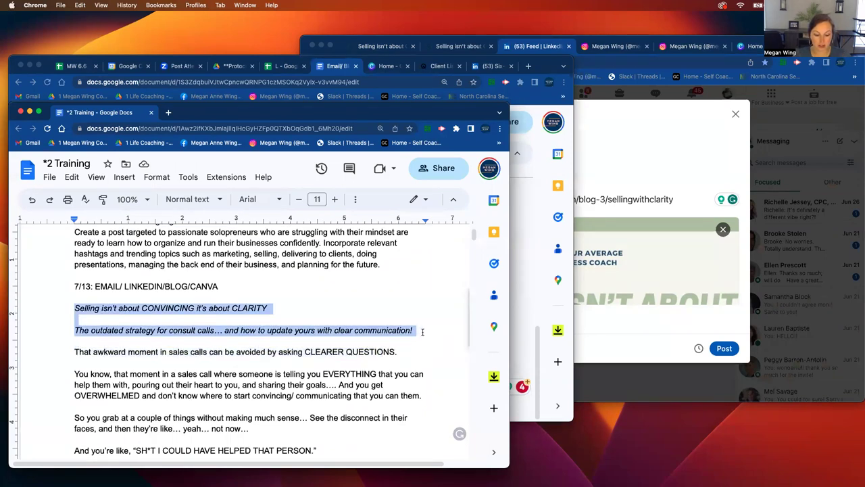
click(635, 183)
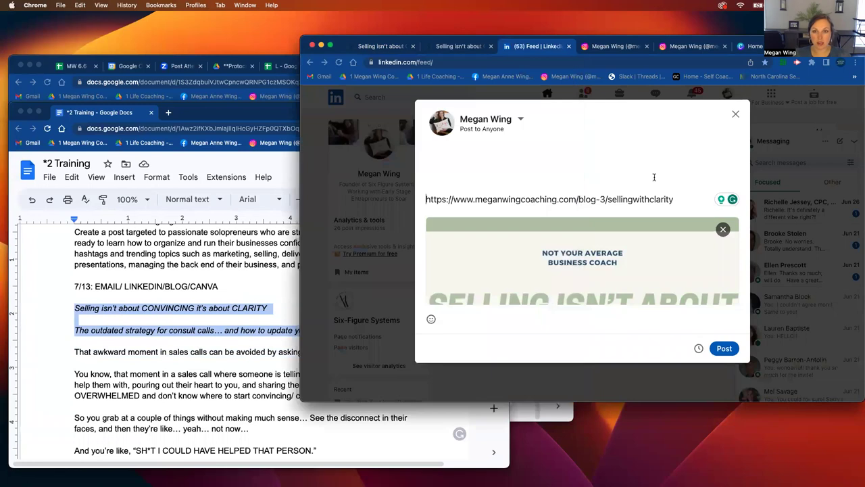
key(super+v)
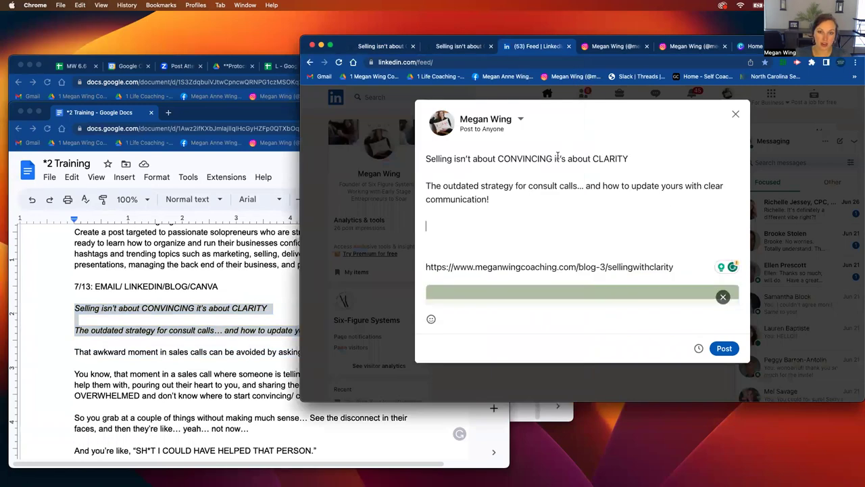
- Copy the 7/13 POST caption, from "CORE PILLARS" to "Drop them below!", into the LinkedIn post below the preview text
click(219, 326)
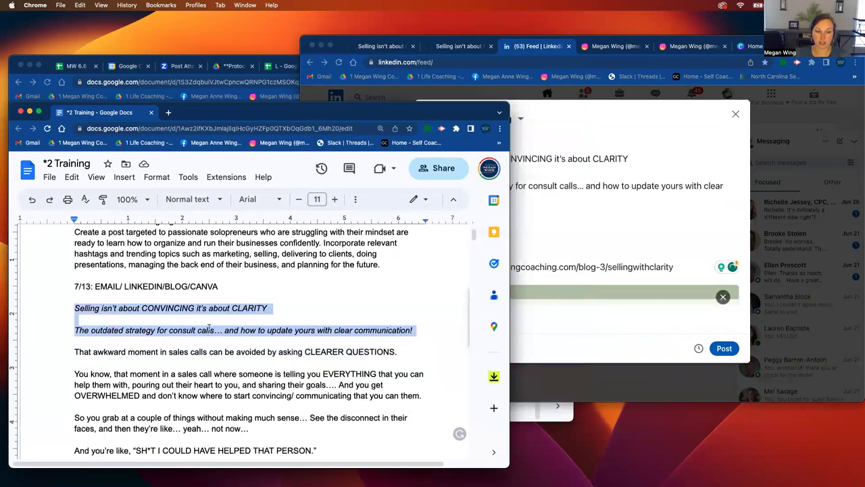
scroll(210, 330, down, 15)
scroll(208, 330, down, 5)
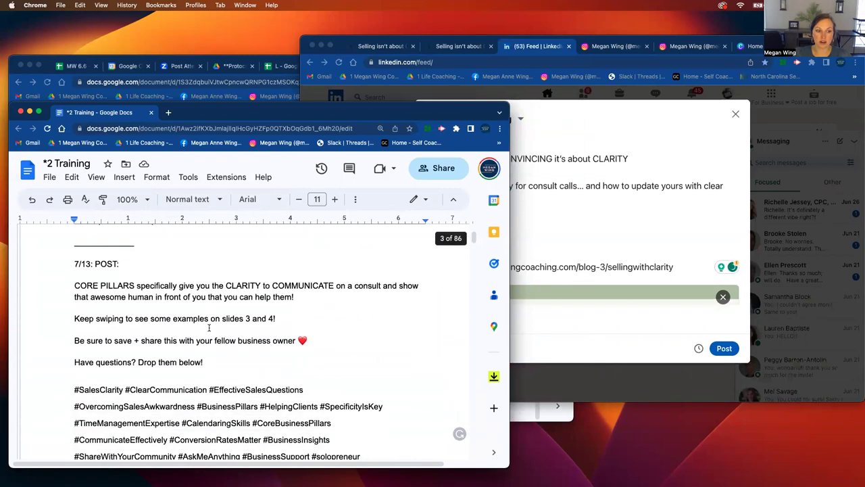
drag(71, 252, 297, 325)
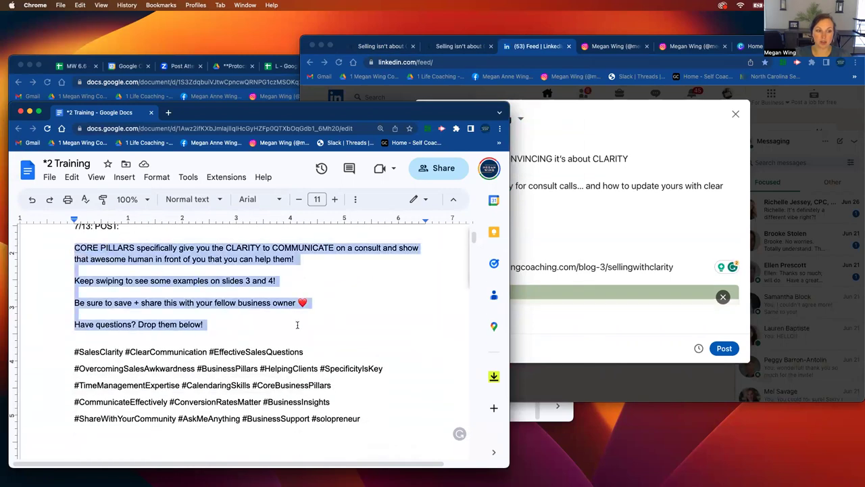
click(680, 198)
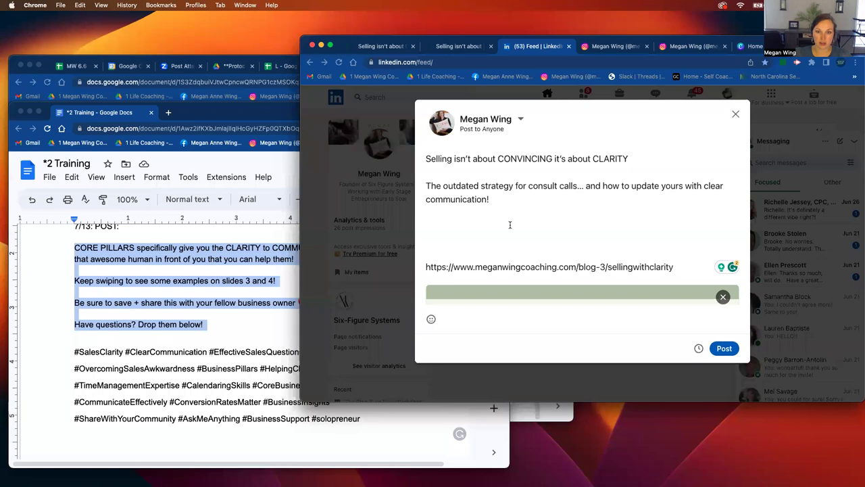
click(511, 226)
key(super+v)
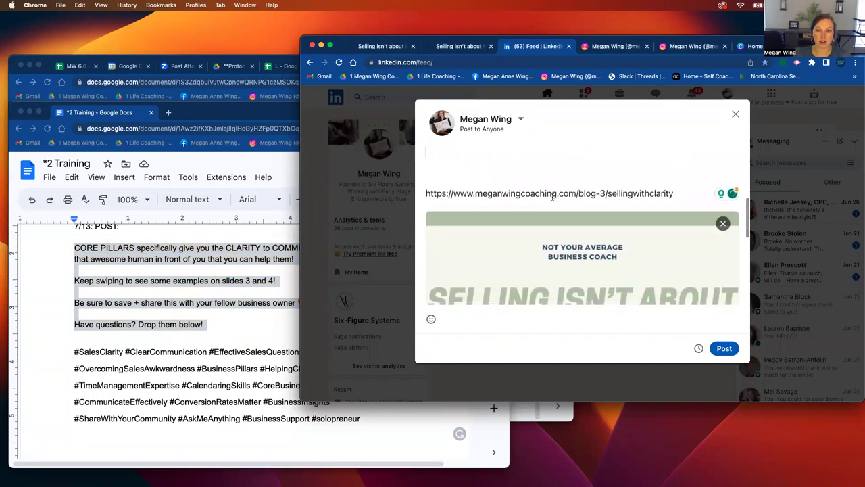
- Copy the 7/13 POST hashtags, from #SalesClarity to #solopreneur, into the LinkedIn post below the blog link
key(Return)
key(Return)
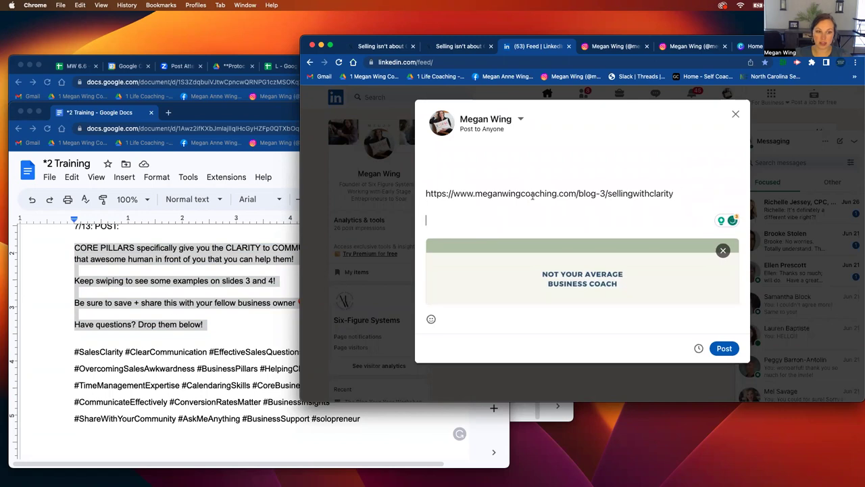
click(66, 356)
drag(67, 356, 396, 427)
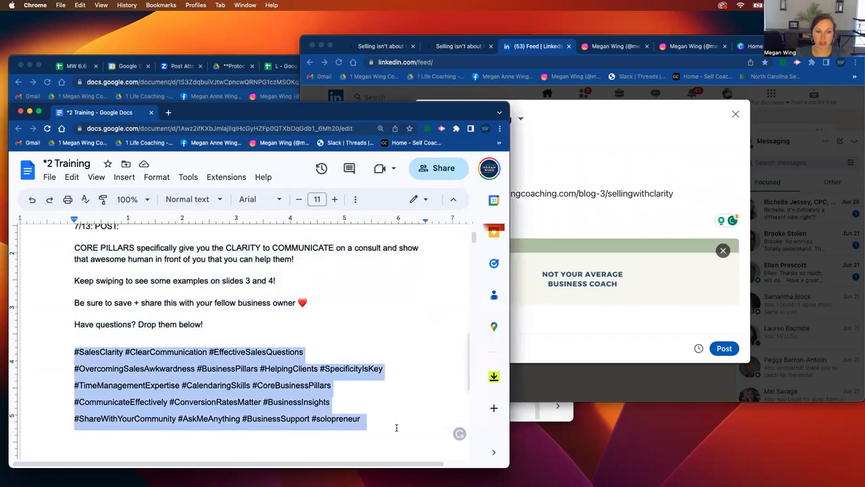
click(608, 223)
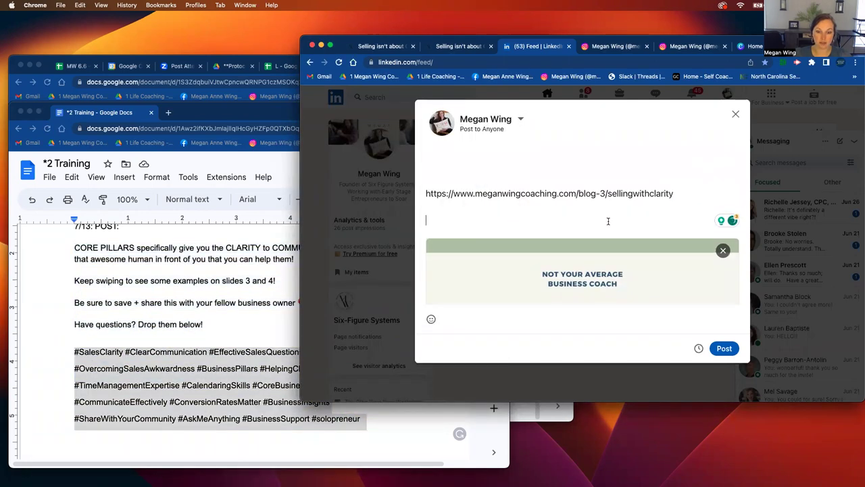
scroll(608, 223, up, 3)
key(cmd+v)
scroll(585, 193, down, 2)
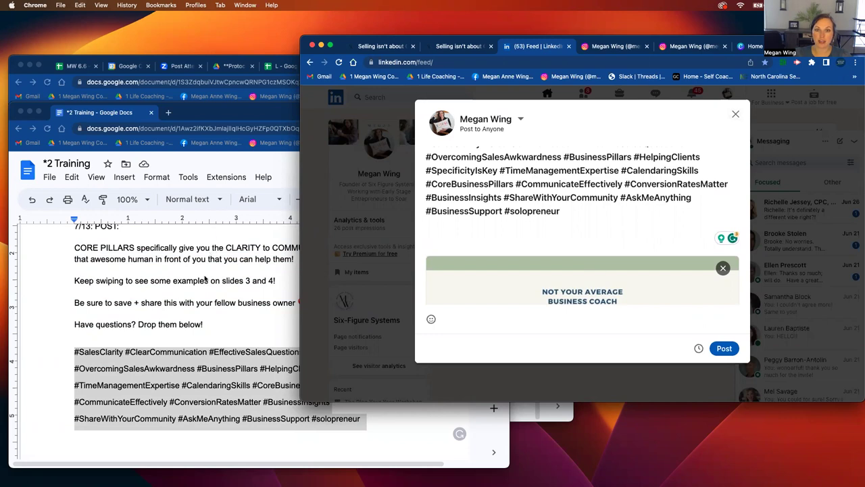
- Save the LinkedIn post as a draft and review the recent posts on the LinkedIn profile
click(735, 114)
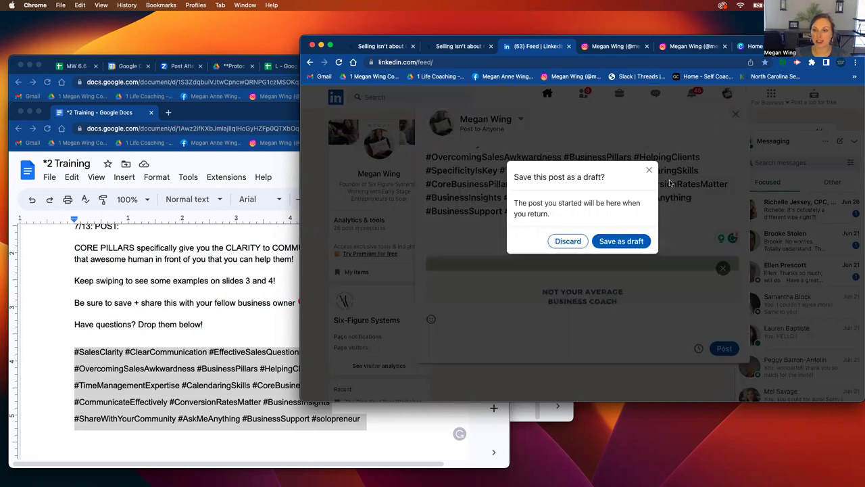
click(600, 245)
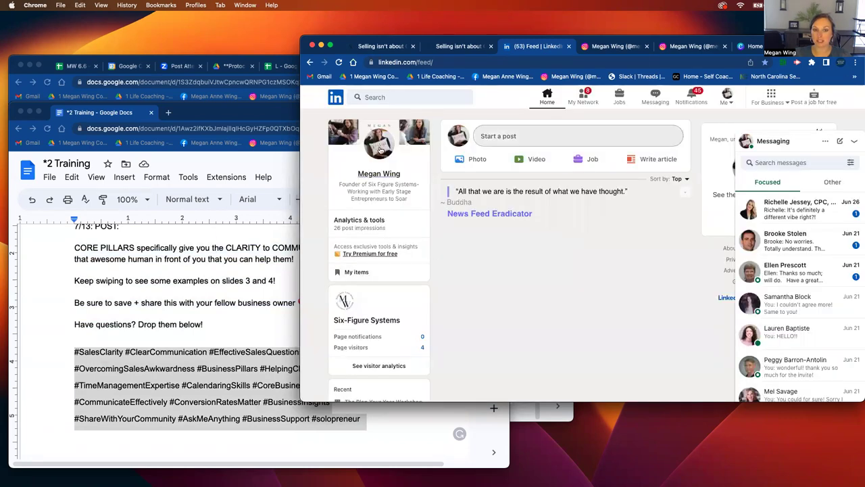
click(379, 177)
scroll(568, 350, down, 10)
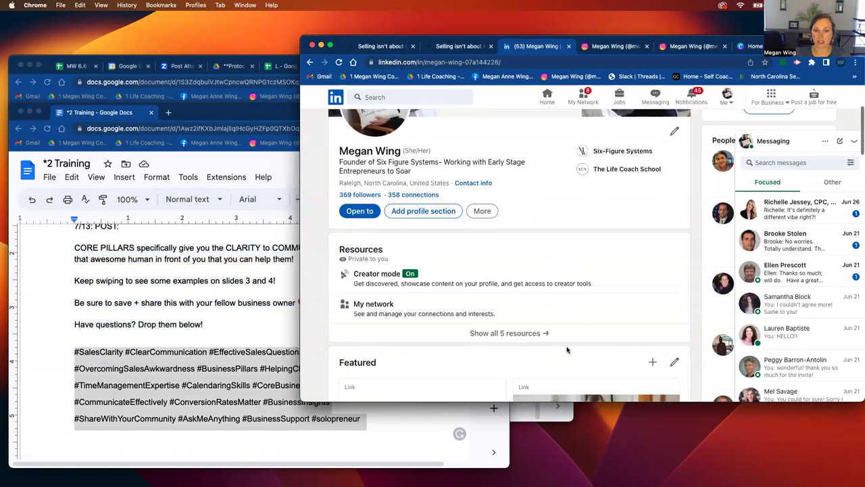
scroll(567, 351, down, 5)
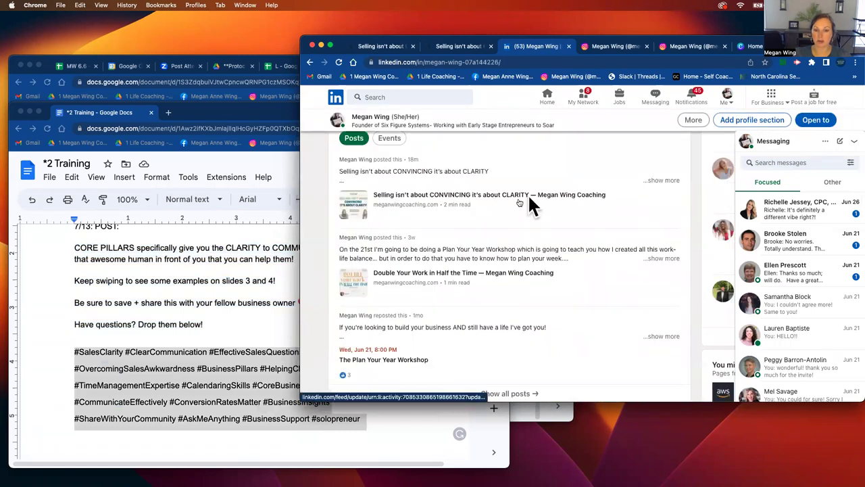